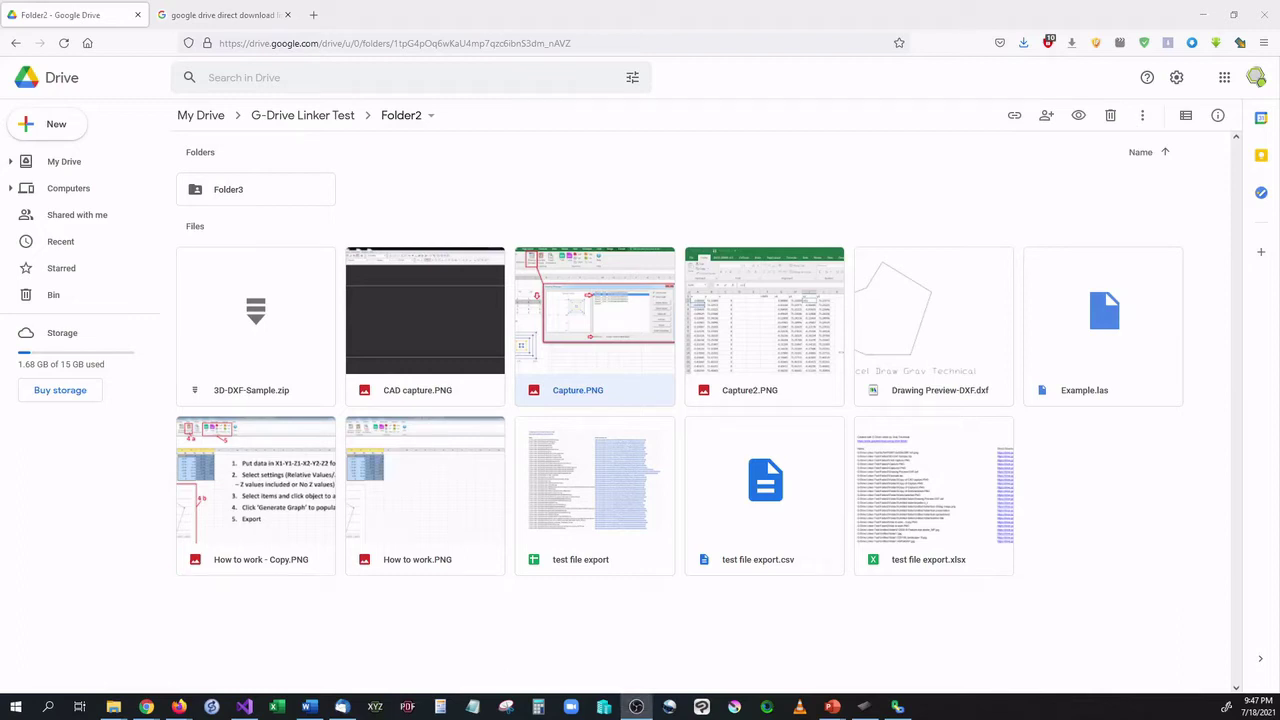
Clear the current selection and select Capture.PNG in Folder2.
left_click_drag(106, 691, 473, 686)
left_click(496, 209)
left_click(600, 291)
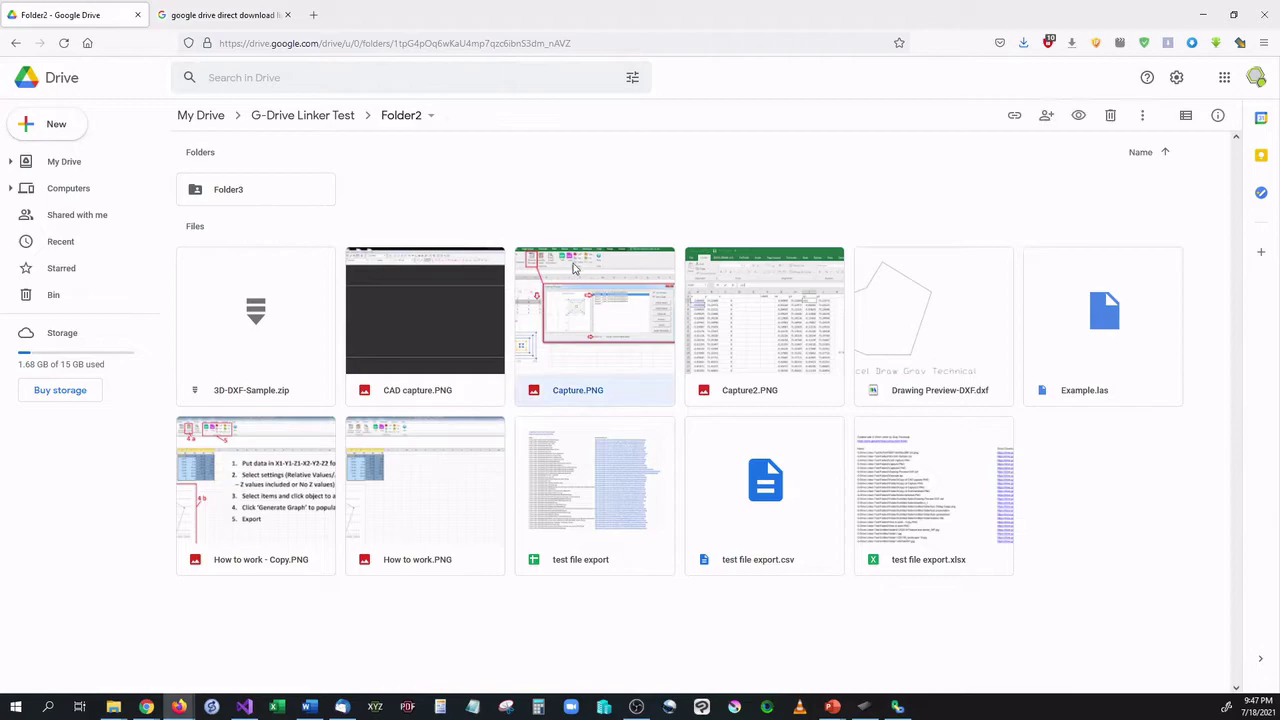
Copy Capture.PNG's anyone-with-the-link view URL via Get link.
right_click(620, 303)
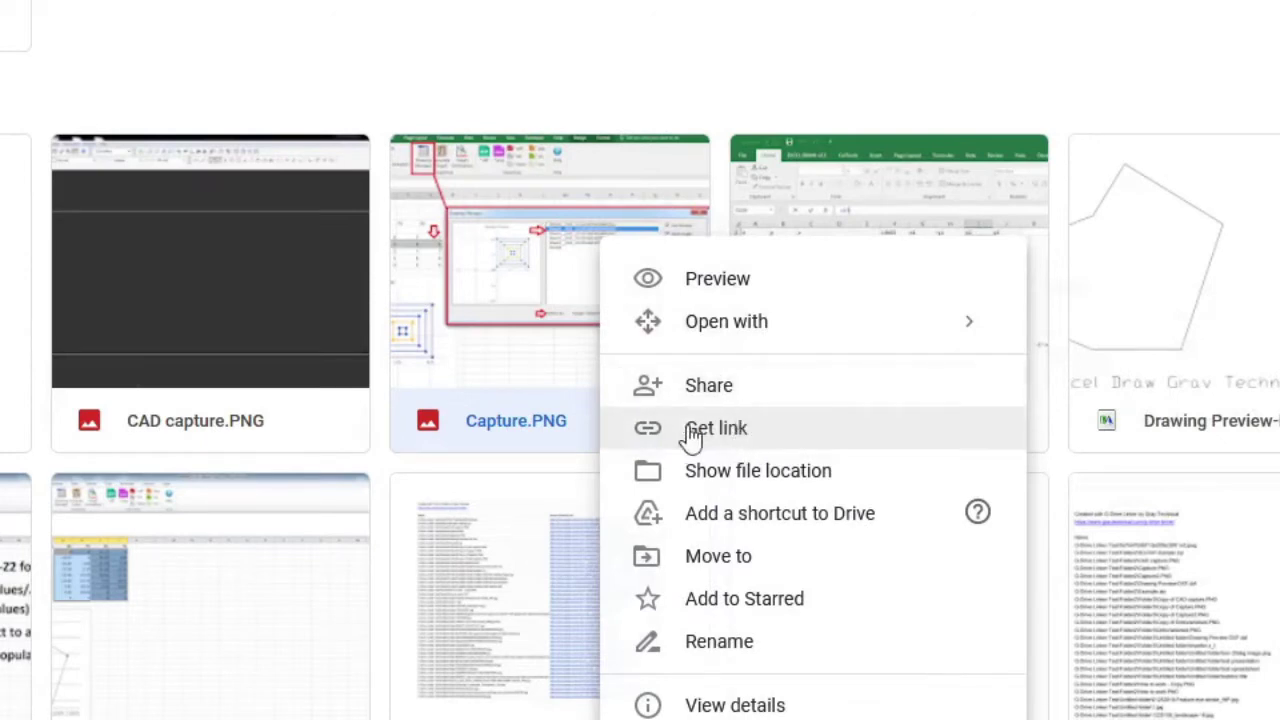
left_click(750, 431)
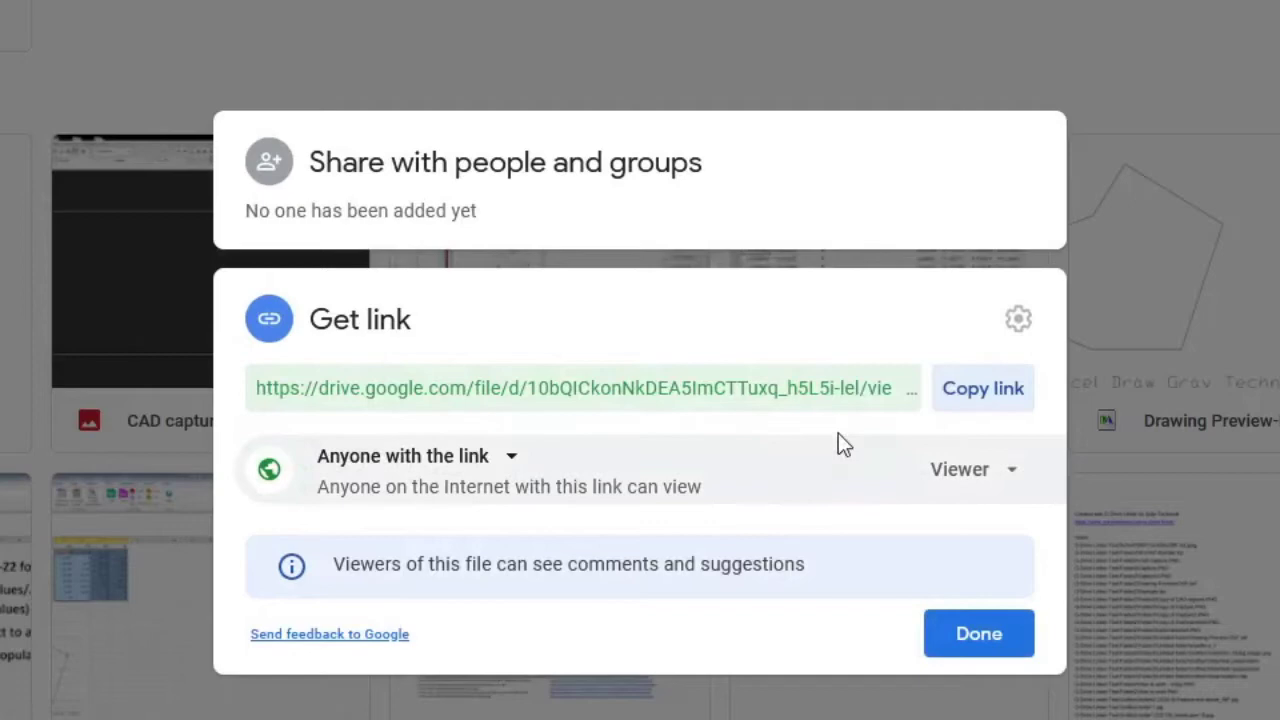
left_click_drag(280, 388, 929, 371)
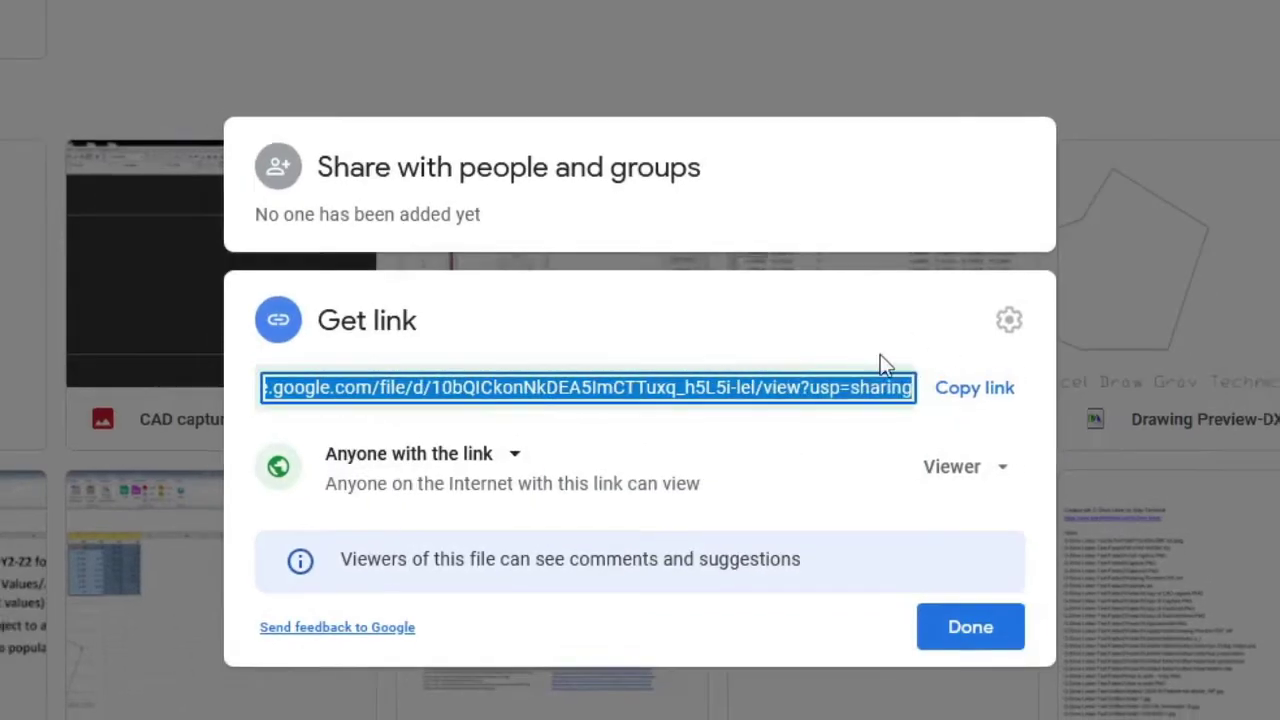
left_click(975, 390)
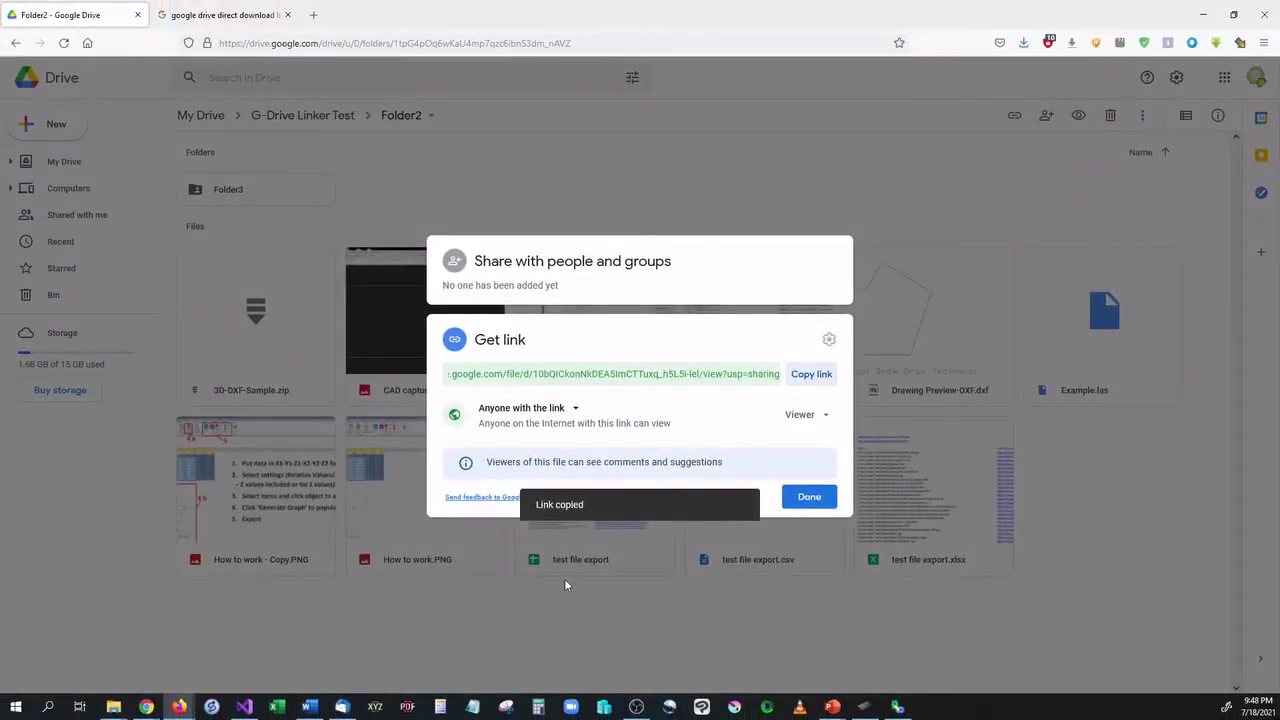
Paste the share link into a new Chrome tab, check the Capture.PNG preview, then close the tab.
mouse_move(147, 707)
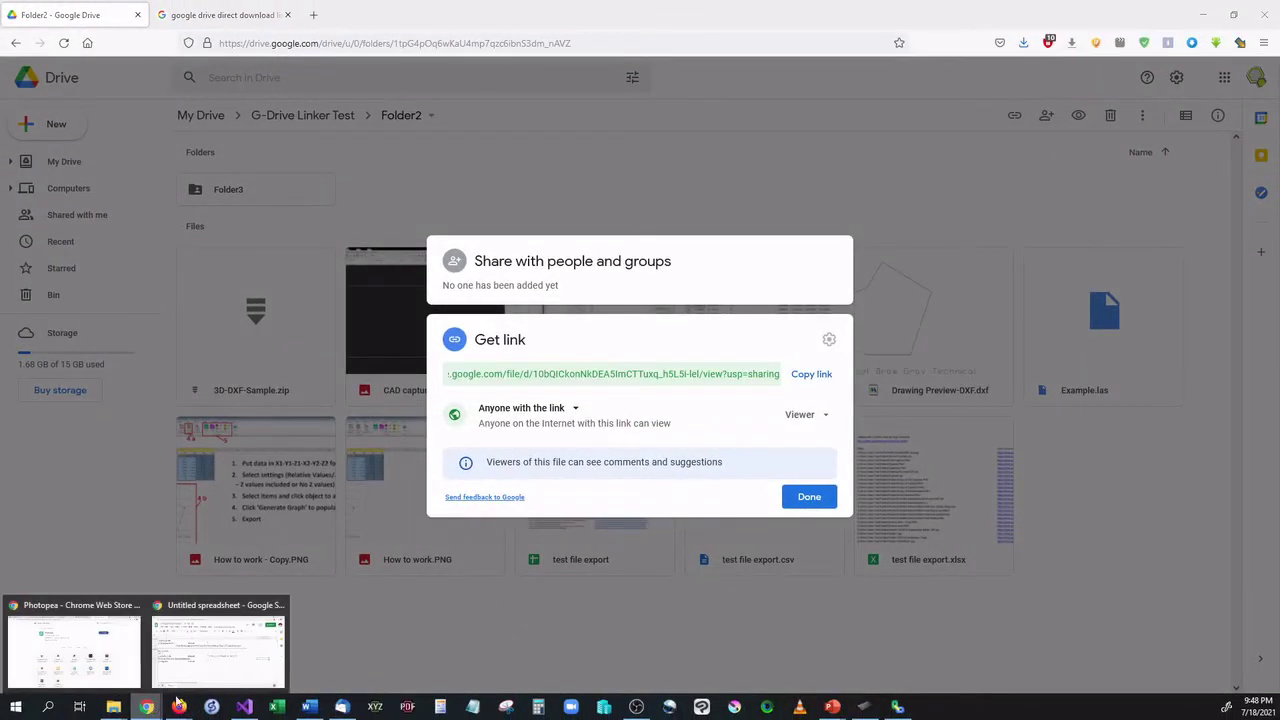
left_click(220, 650)
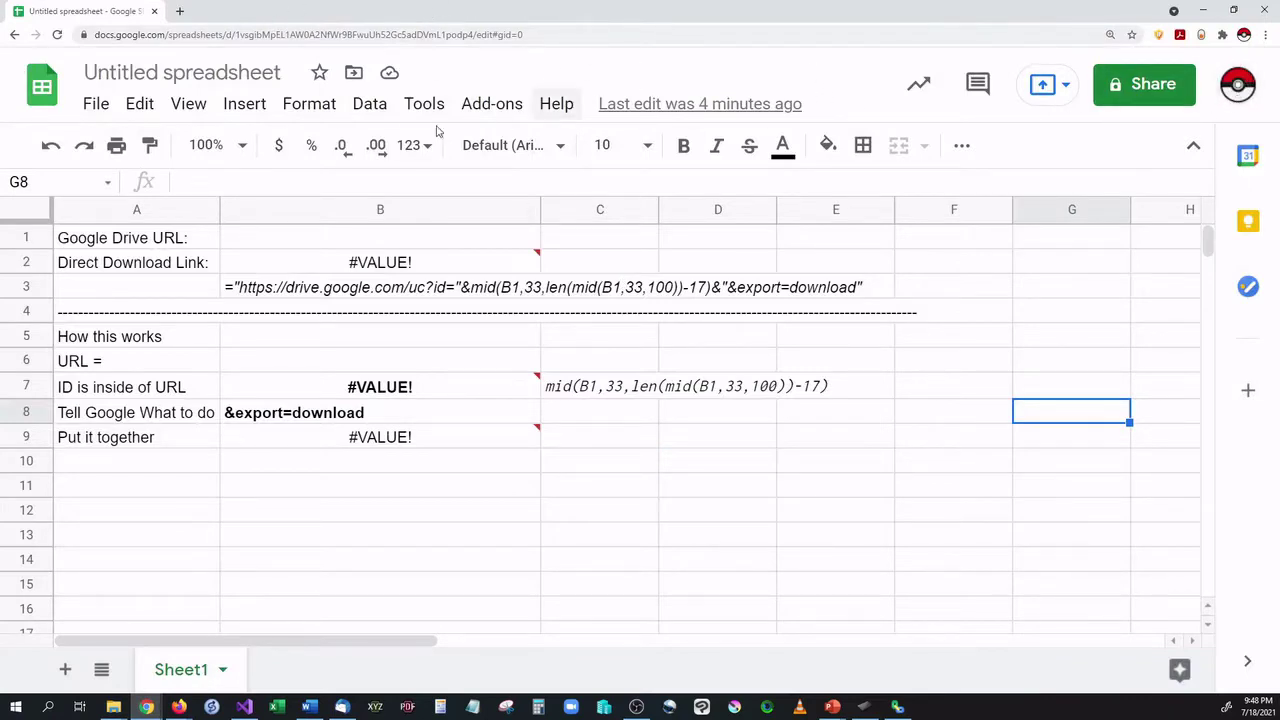
left_click(180, 11)
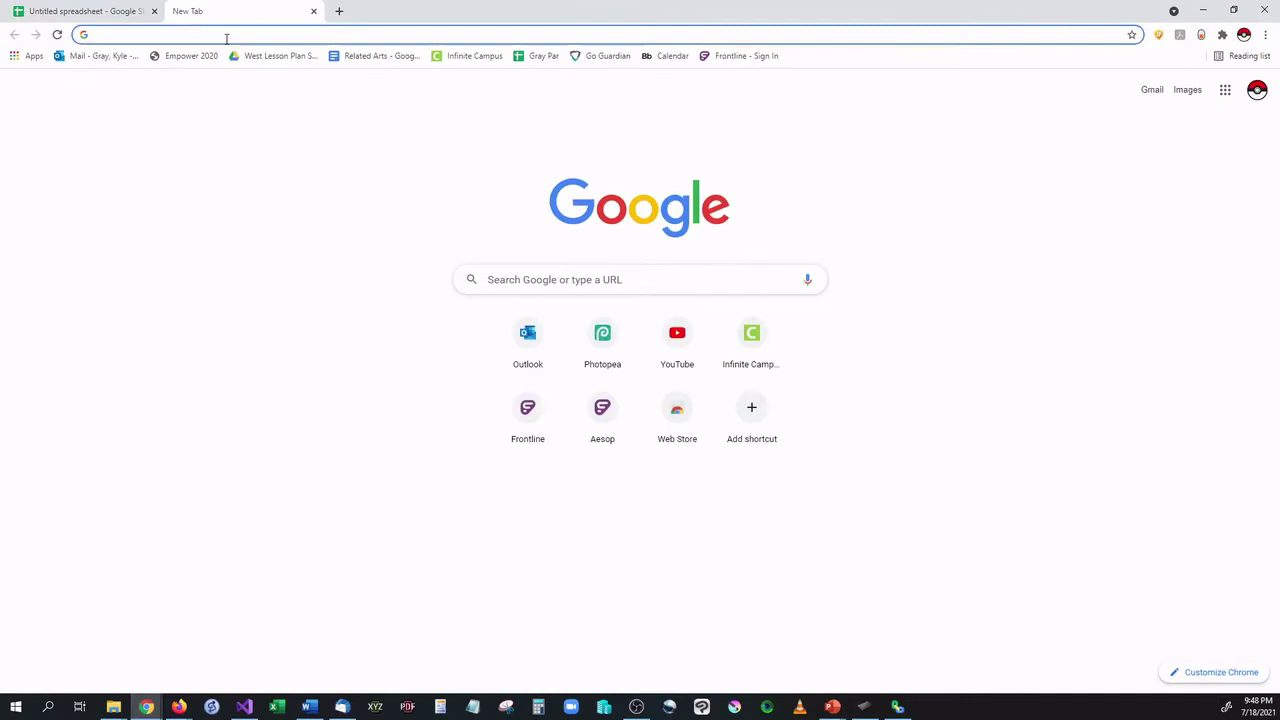
right_click(227, 35)
left_click(297, 125)
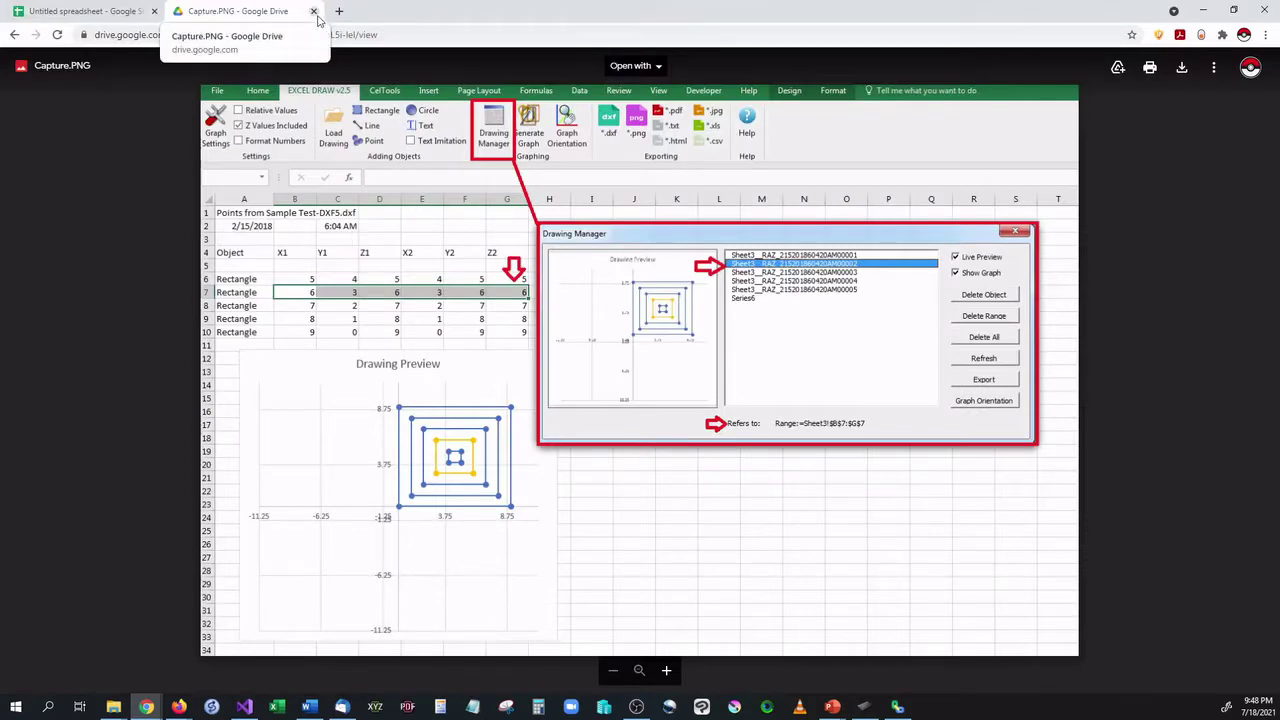
left_click(313, 12)
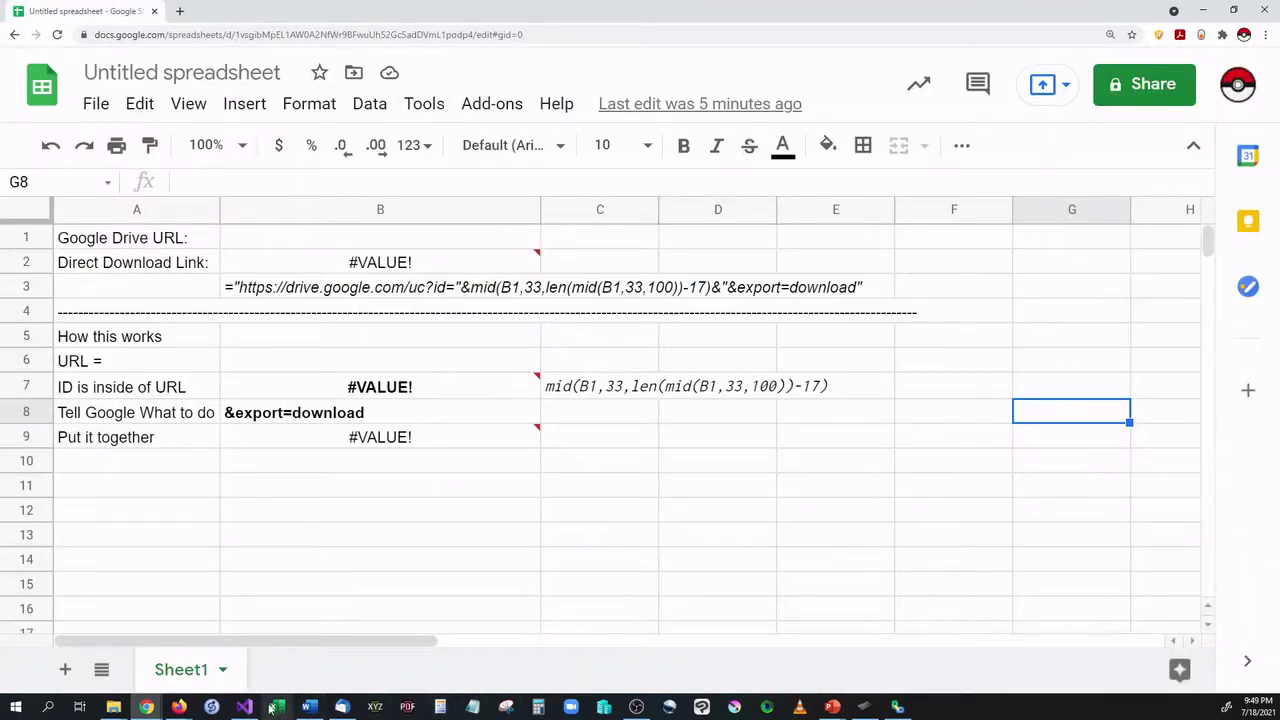
Back in the Drive window, dismiss the sharing dialog.
mouse_move(146, 708)
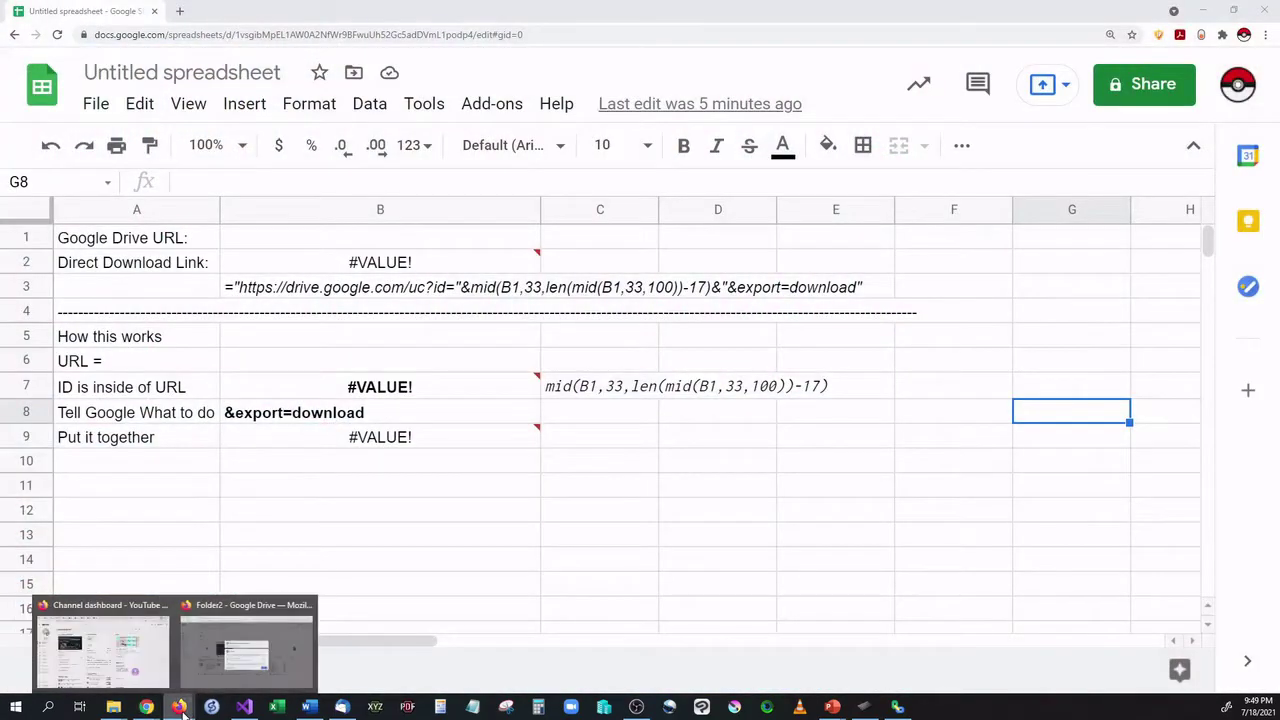
left_click(224, 665)
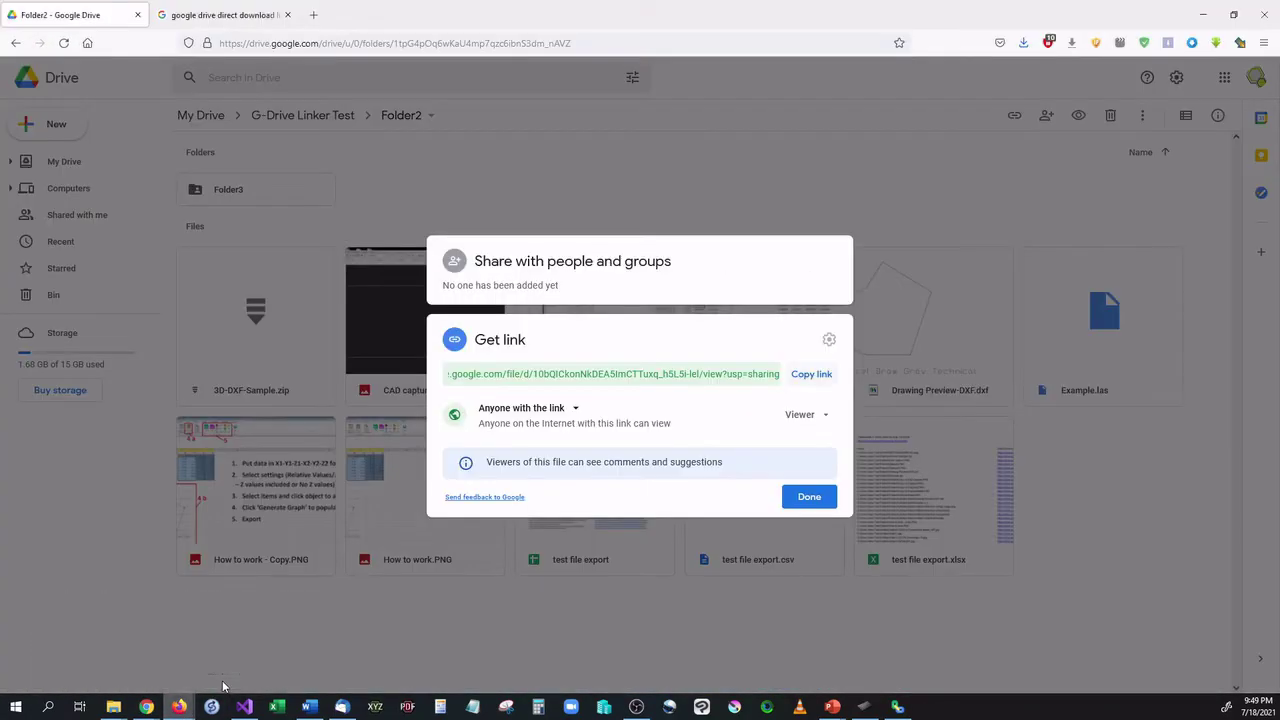
left_click(758, 200)
Paste the Capture.PNG share link into G-Drive Linker and copy the generated direct download link.
mouse_move(897, 710)
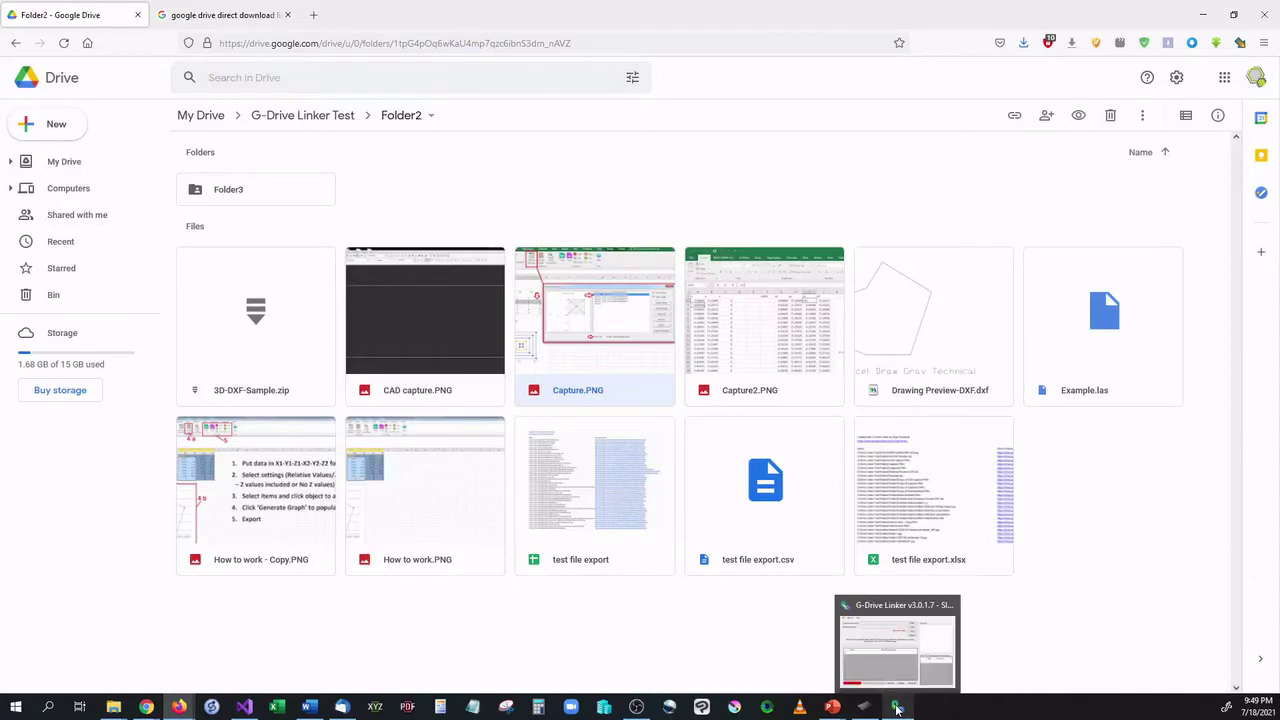
left_click(897, 640)
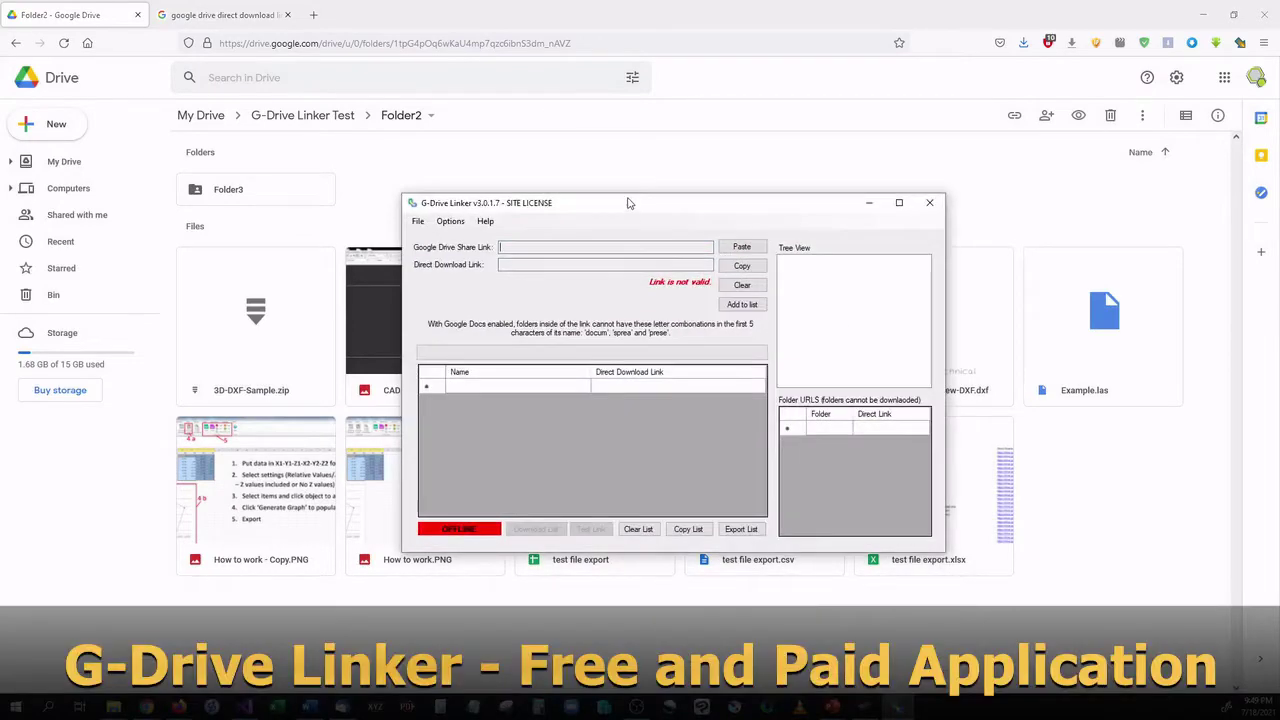
left_click_drag(628, 203, 562, 145)
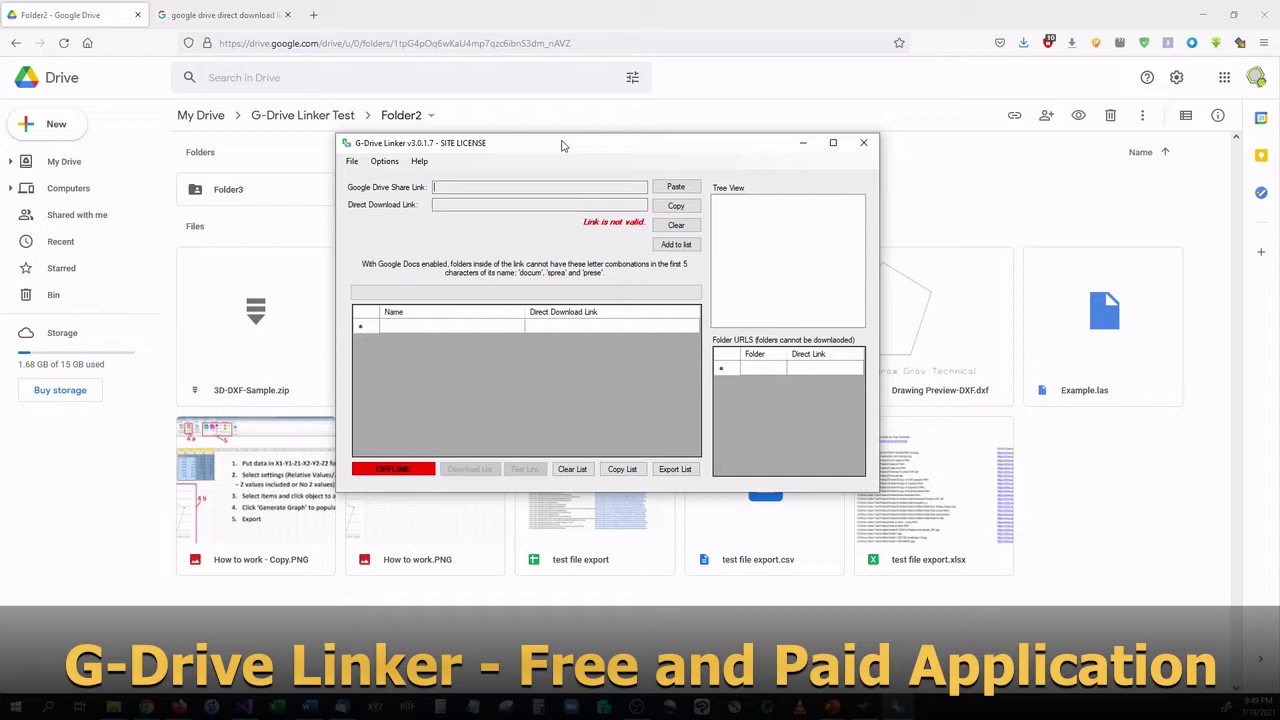
left_click_drag(567, 147, 549, 126)
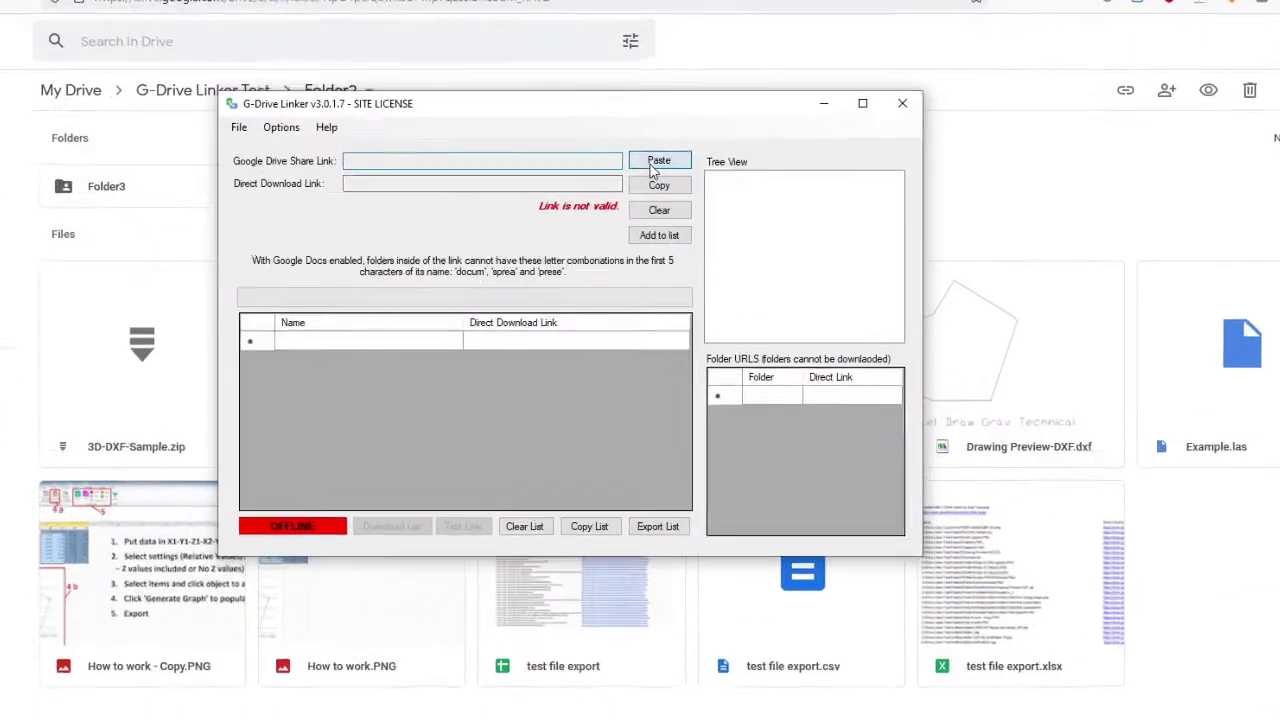
left_click(652, 165)
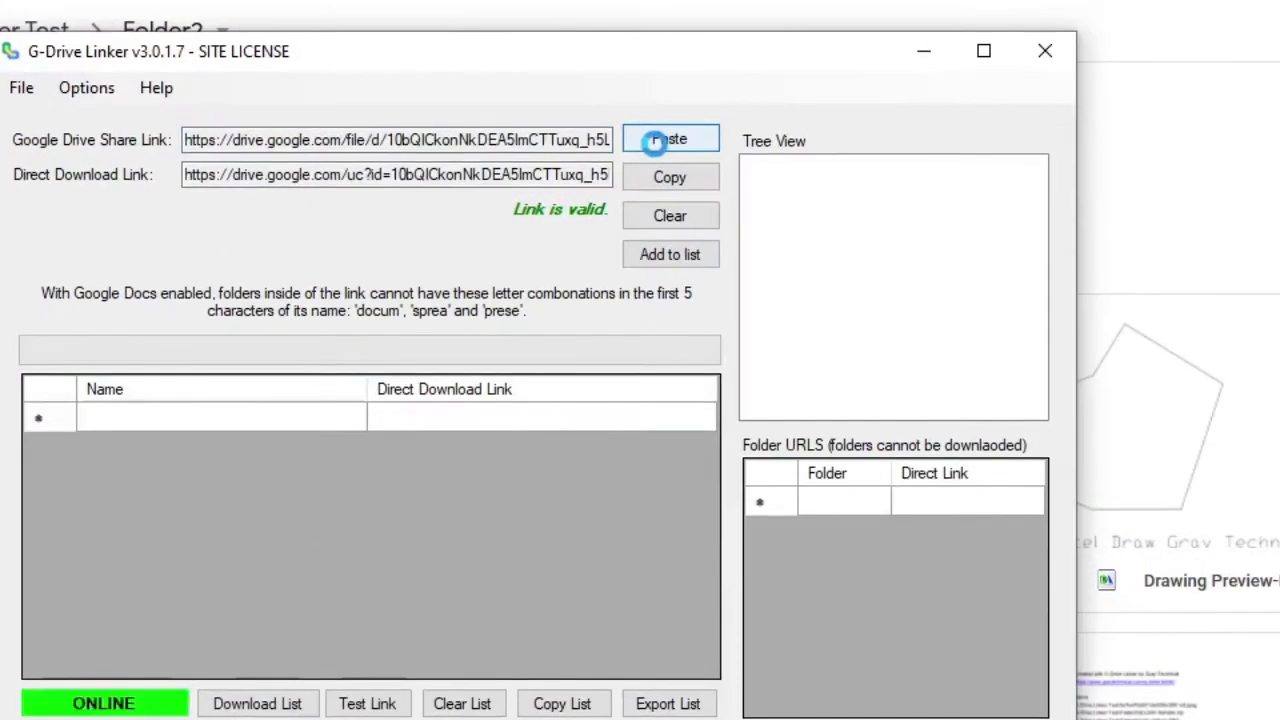
left_click_drag(192, 188, 622, 177)
left_click(630, 176)
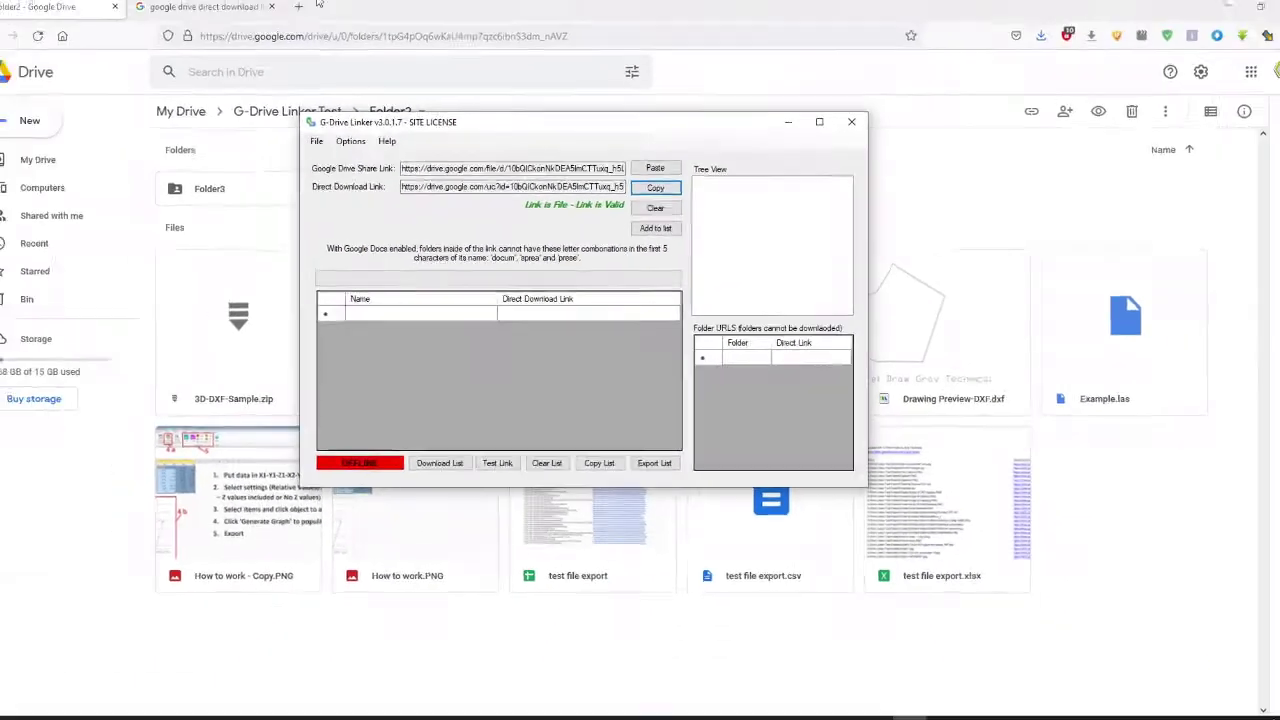
Load the direct link in a new Firefox tab, confirm the Capture.PNG (116 KB) download prompt, then dismiss it.
left_click(286, 36)
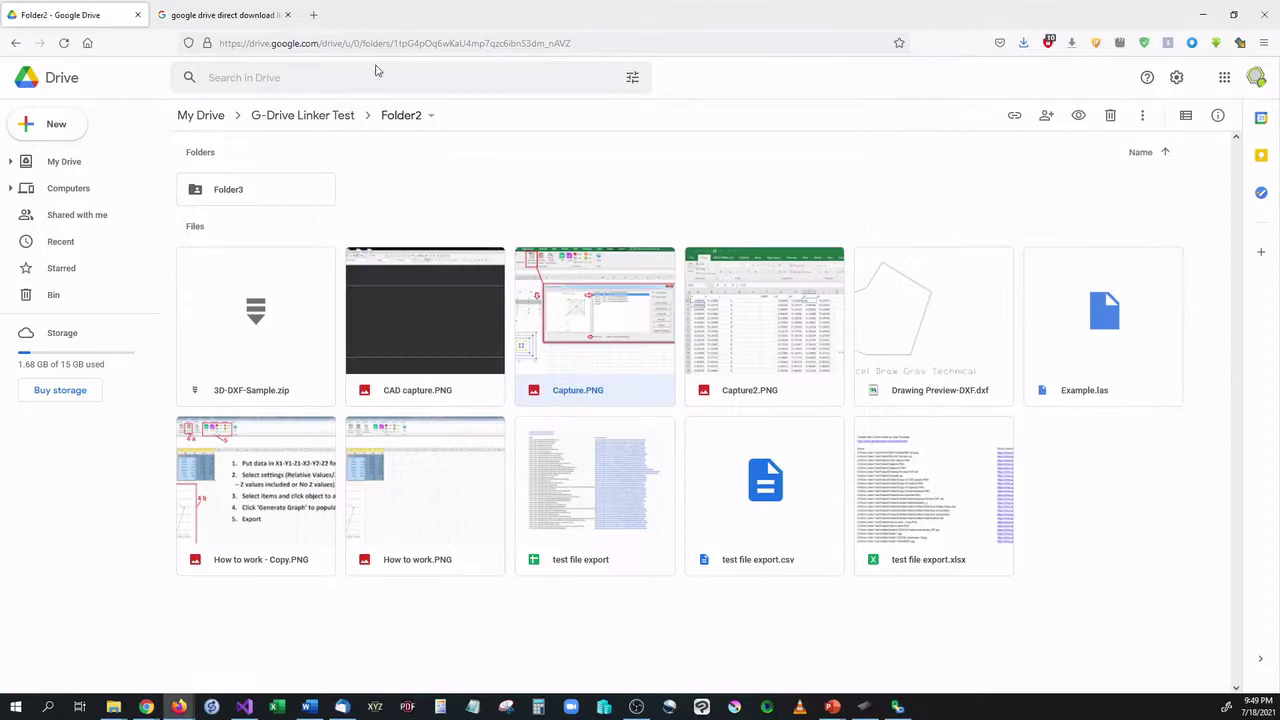
left_click(313, 14)
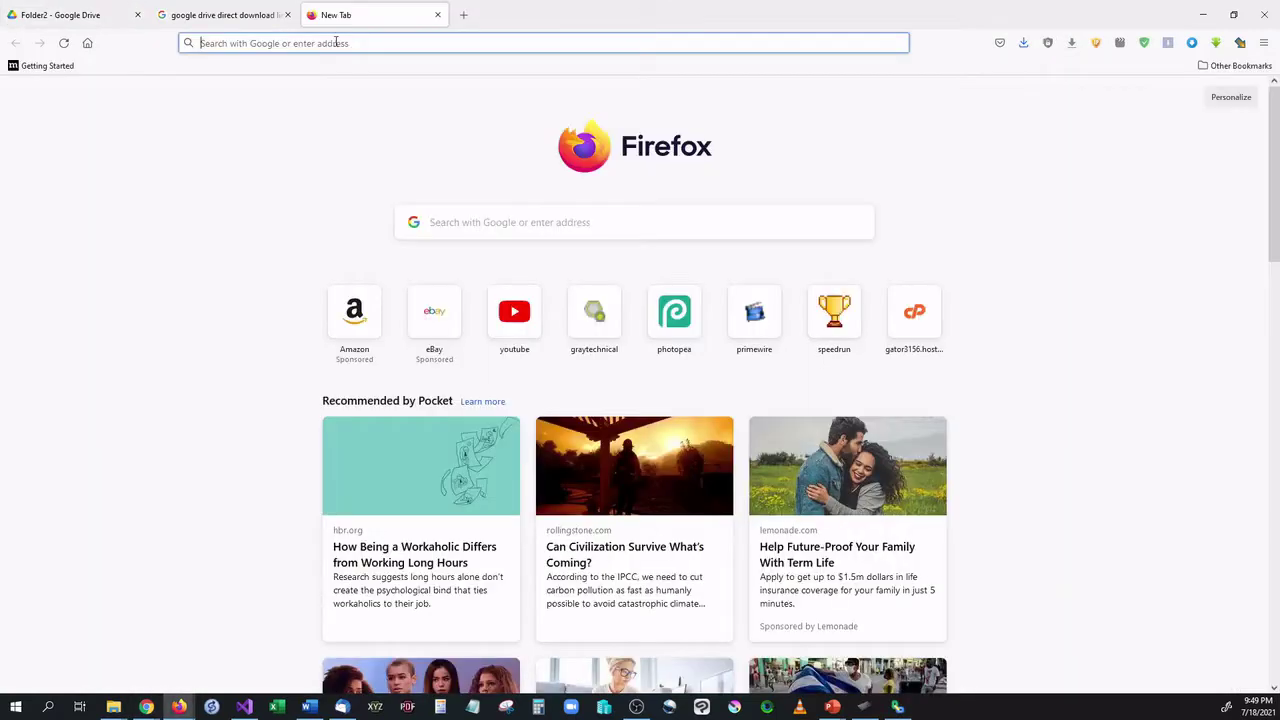
key("Return")
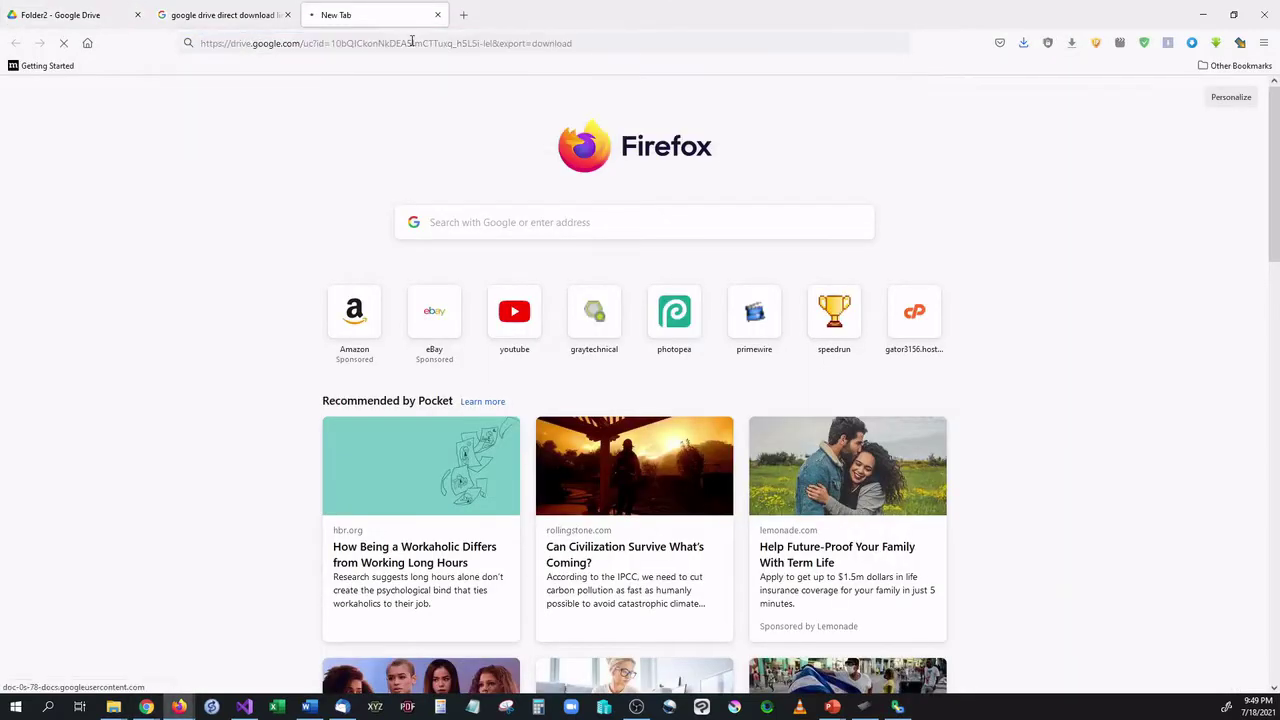
left_click_drag(314, 166, 379, 160)
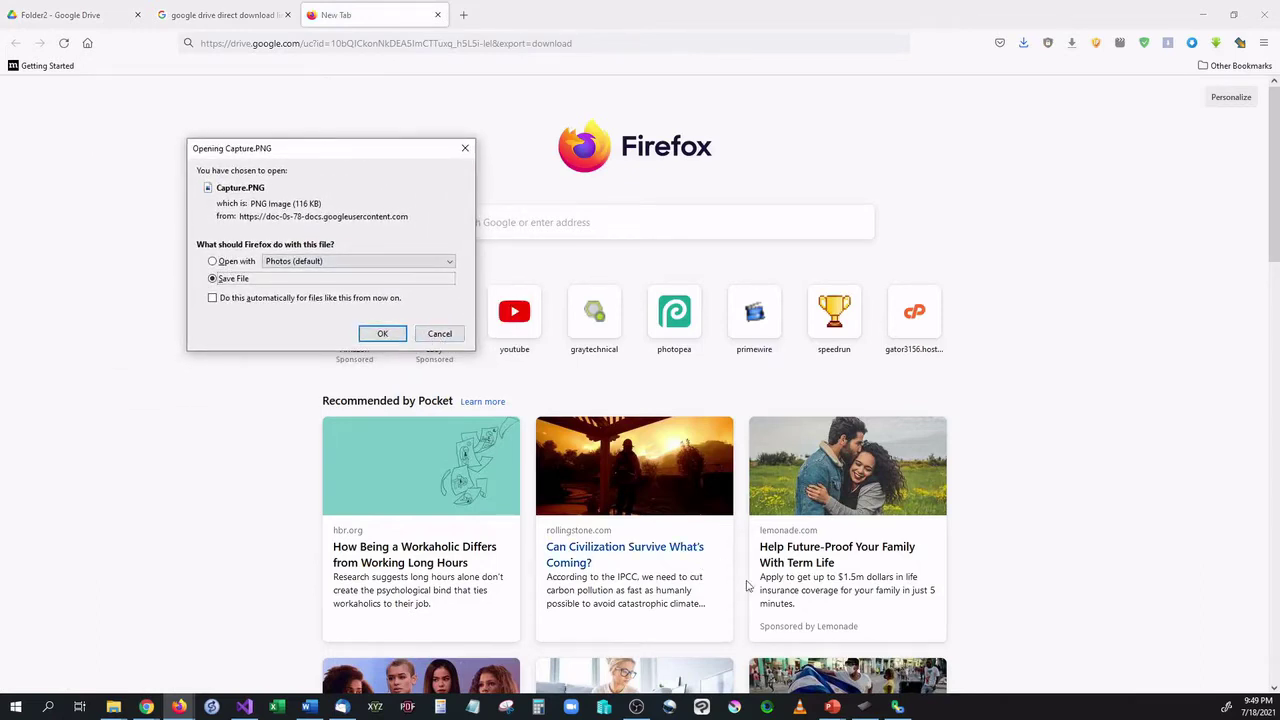
left_click(464, 149)
Close the test tab and return to the Folder2 Drive page.
left_click(437, 15)
left_click(232, 15)
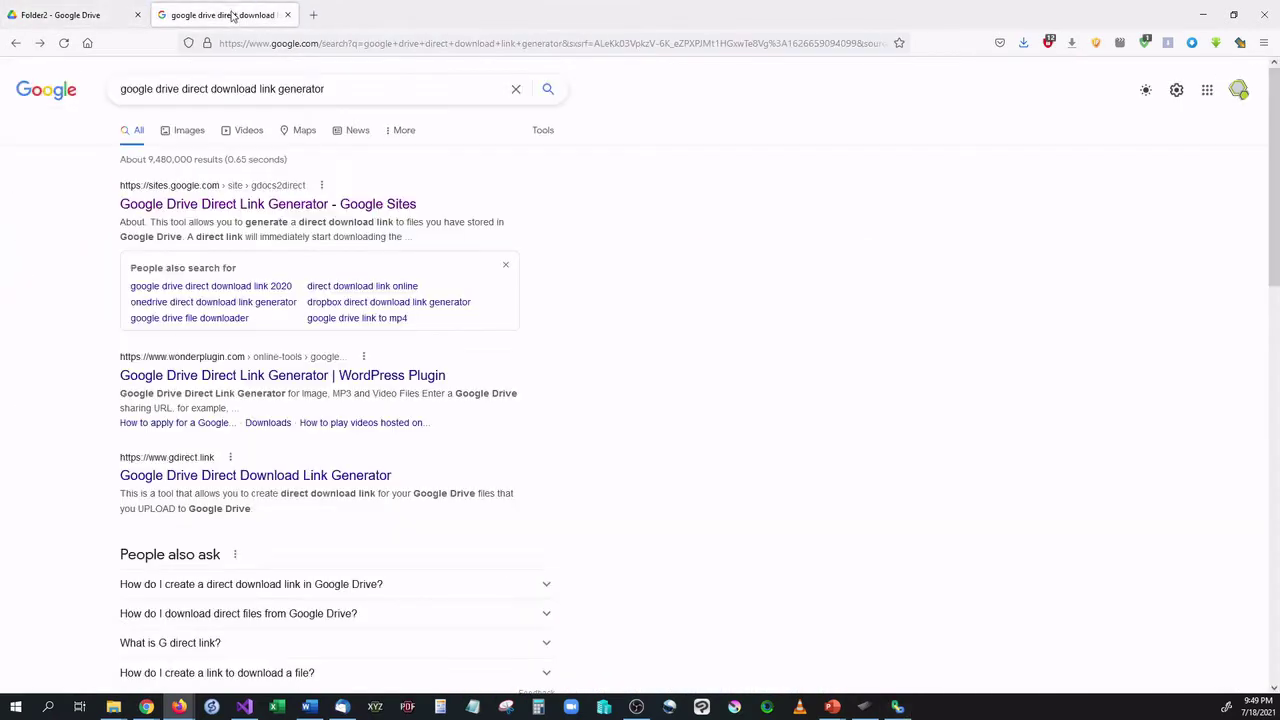
left_click(62, 15)
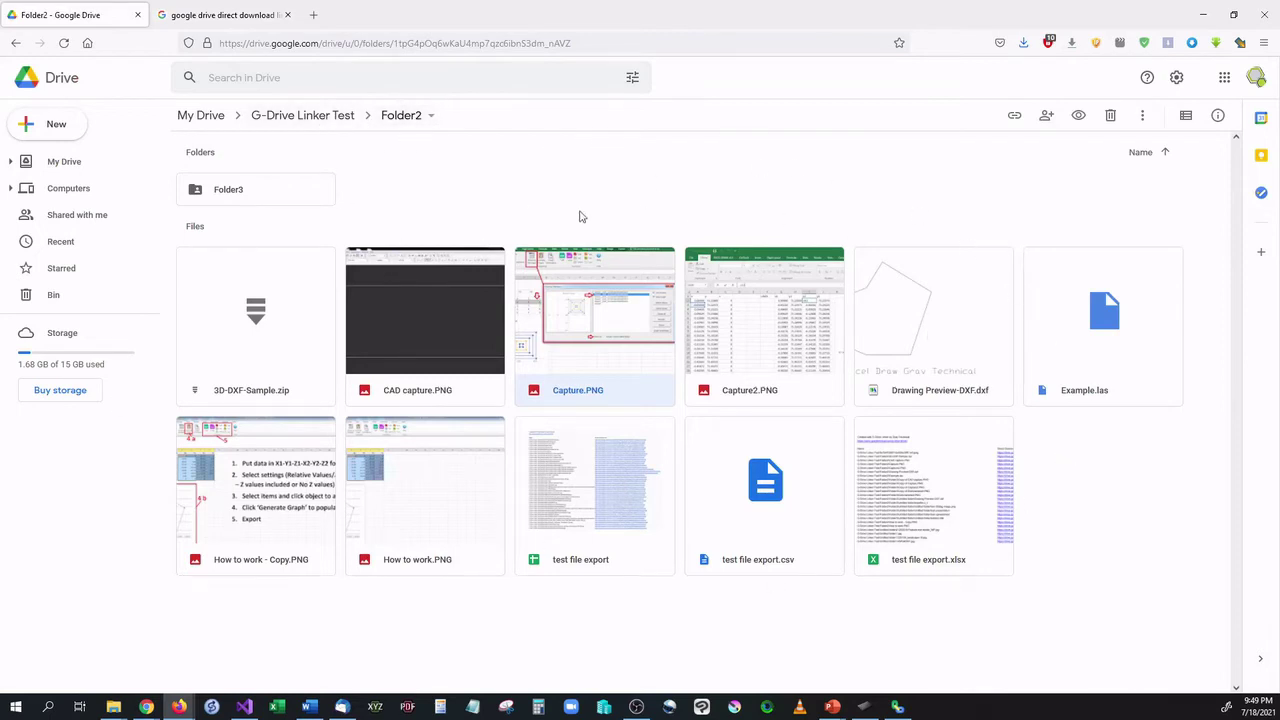
Copy Folder2's anyone-with-the-link share URL from the breadcrumb menu and close the dialog.
left_click(395, 123)
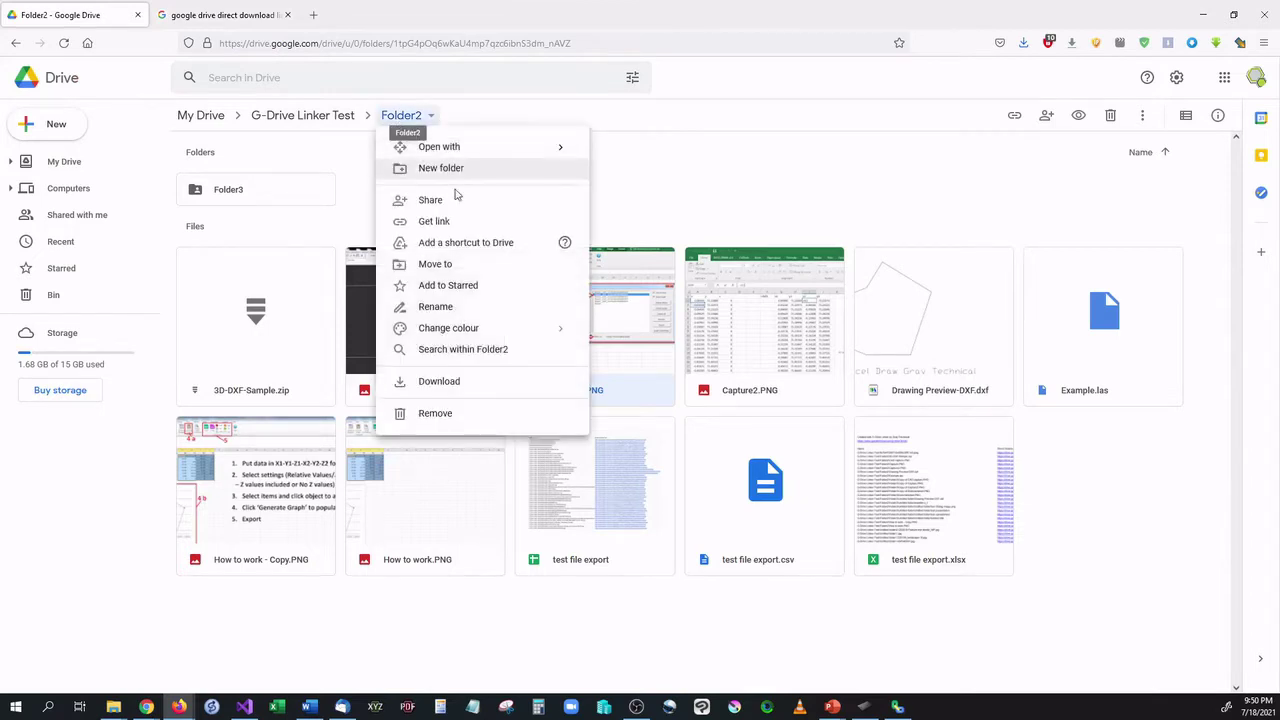
left_click(452, 222)
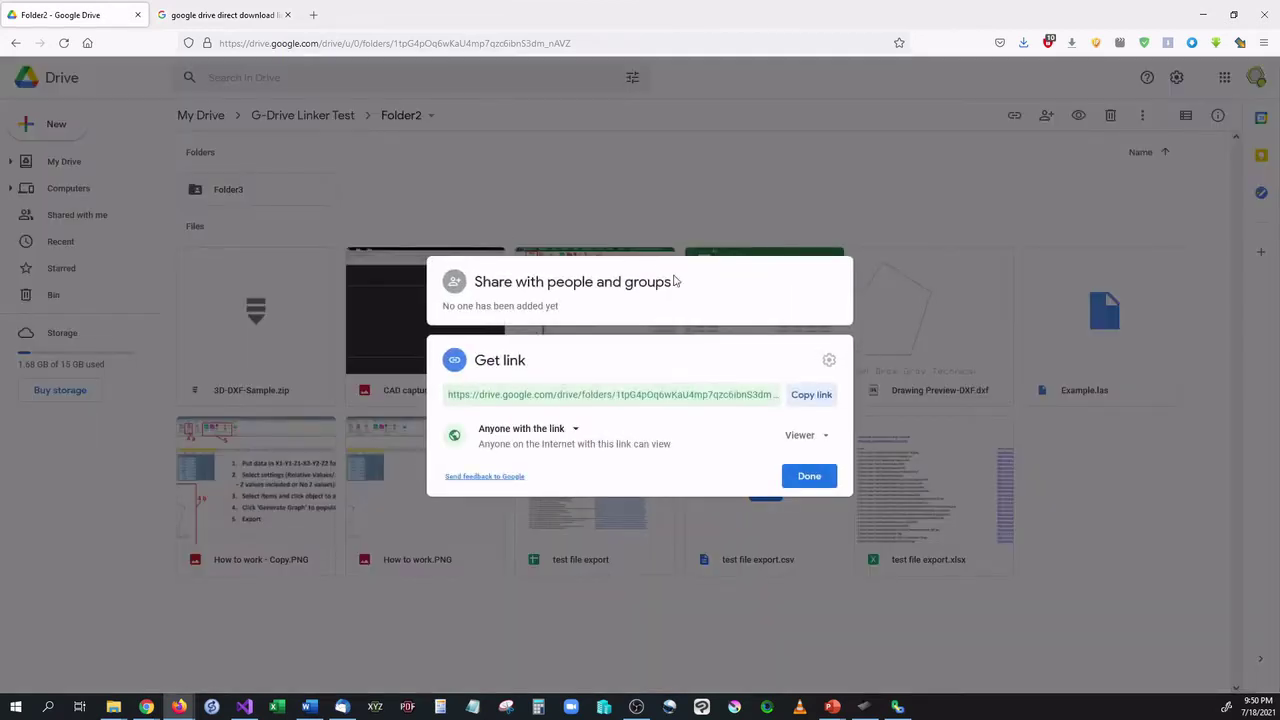
left_click(812, 399)
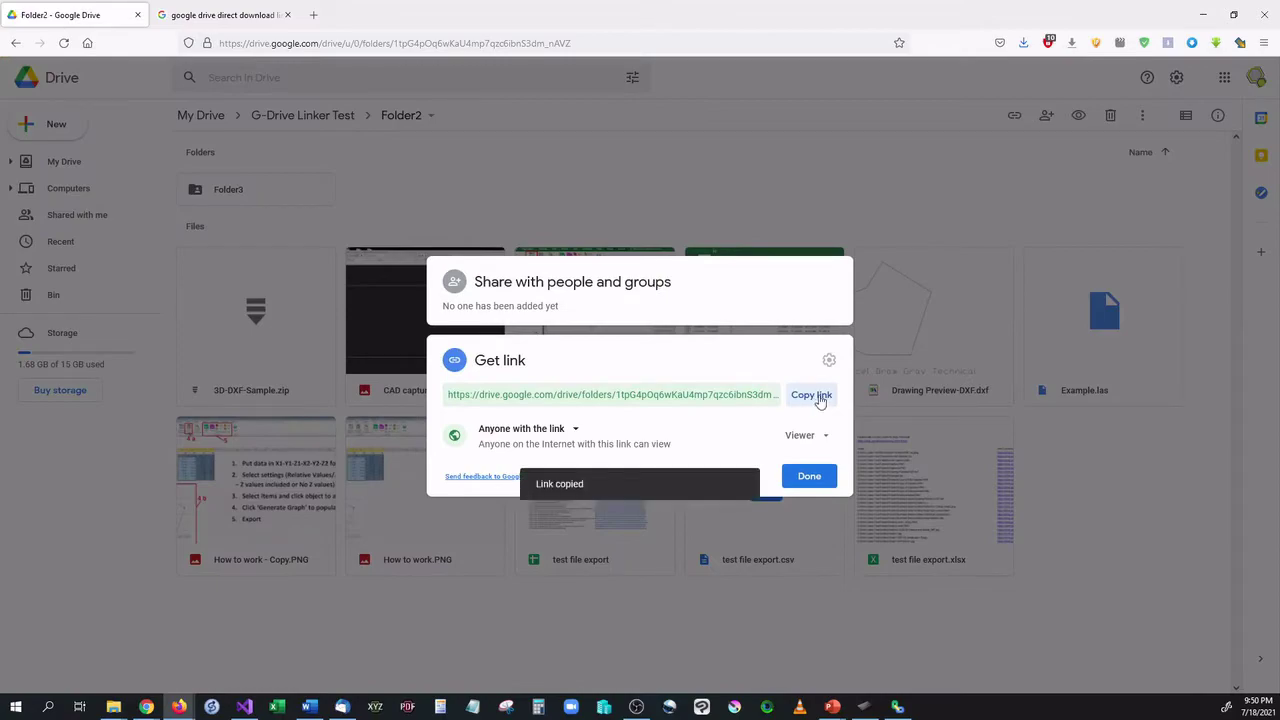
left_click(571, 202)
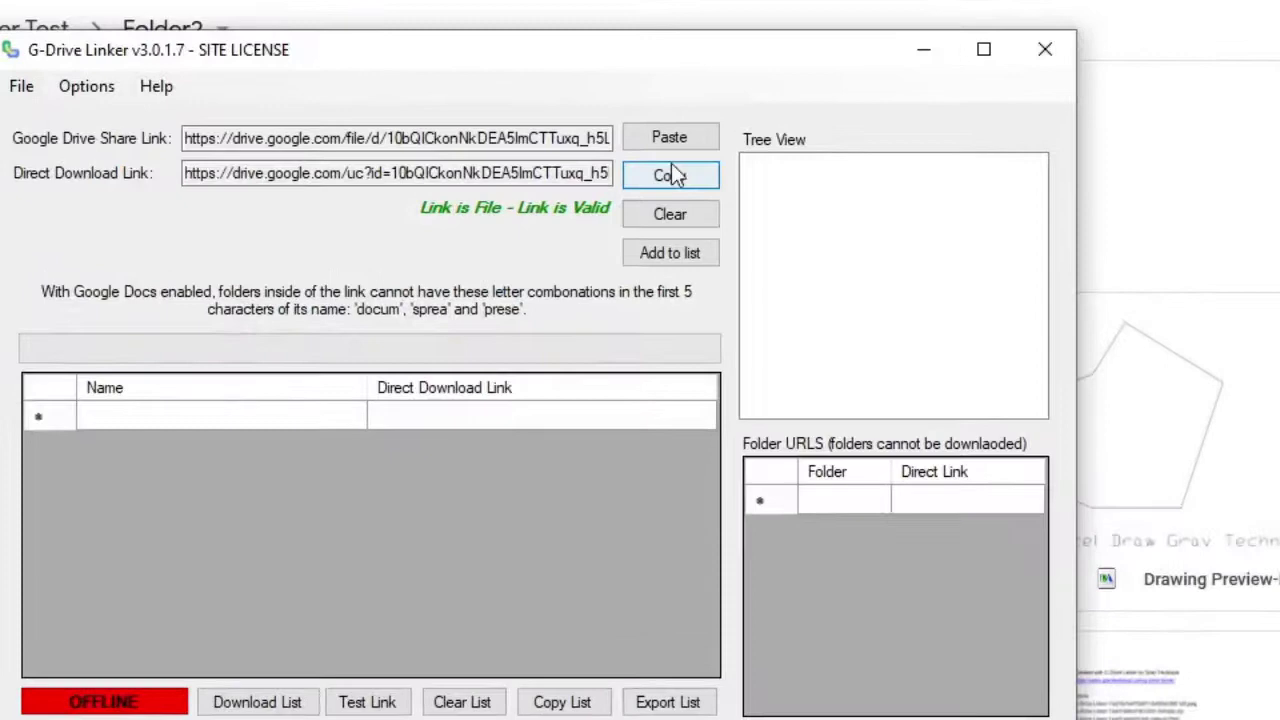
Paste Folder2's link into G-Drive Linker, add its files to the list, and pick Capture.PNG's direct link.
left_click(657, 138)
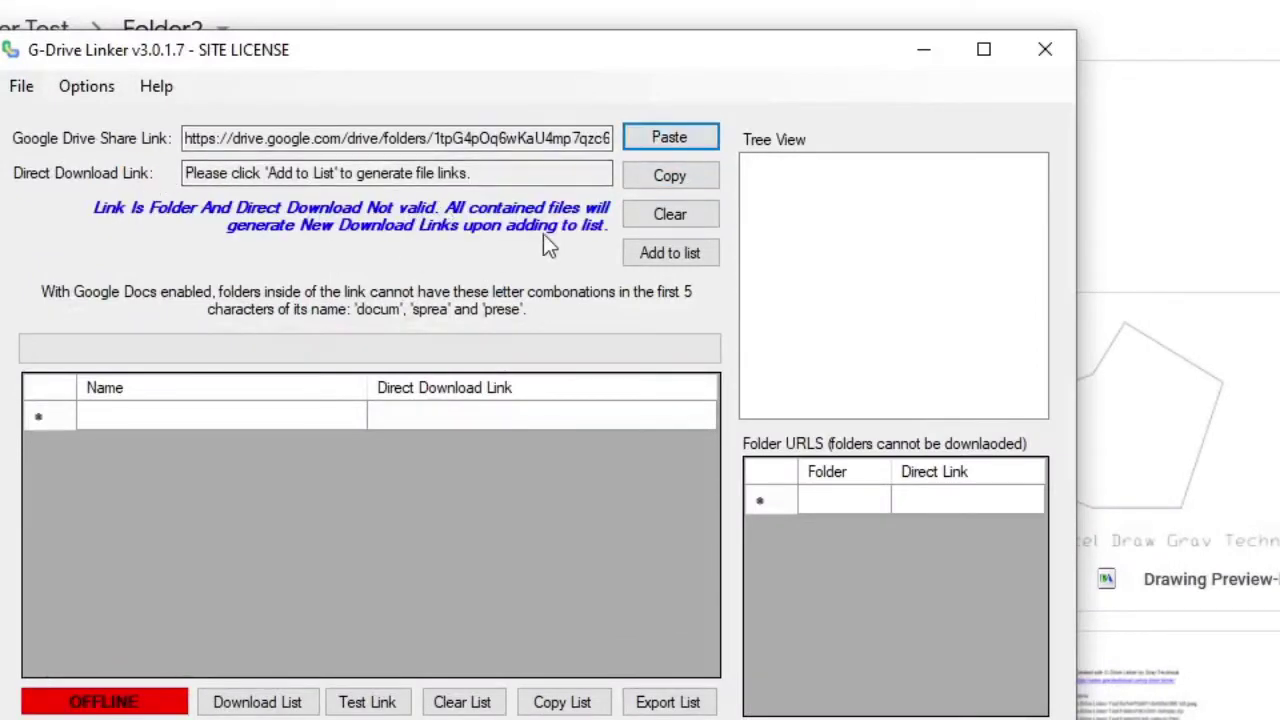
left_click(670, 253)
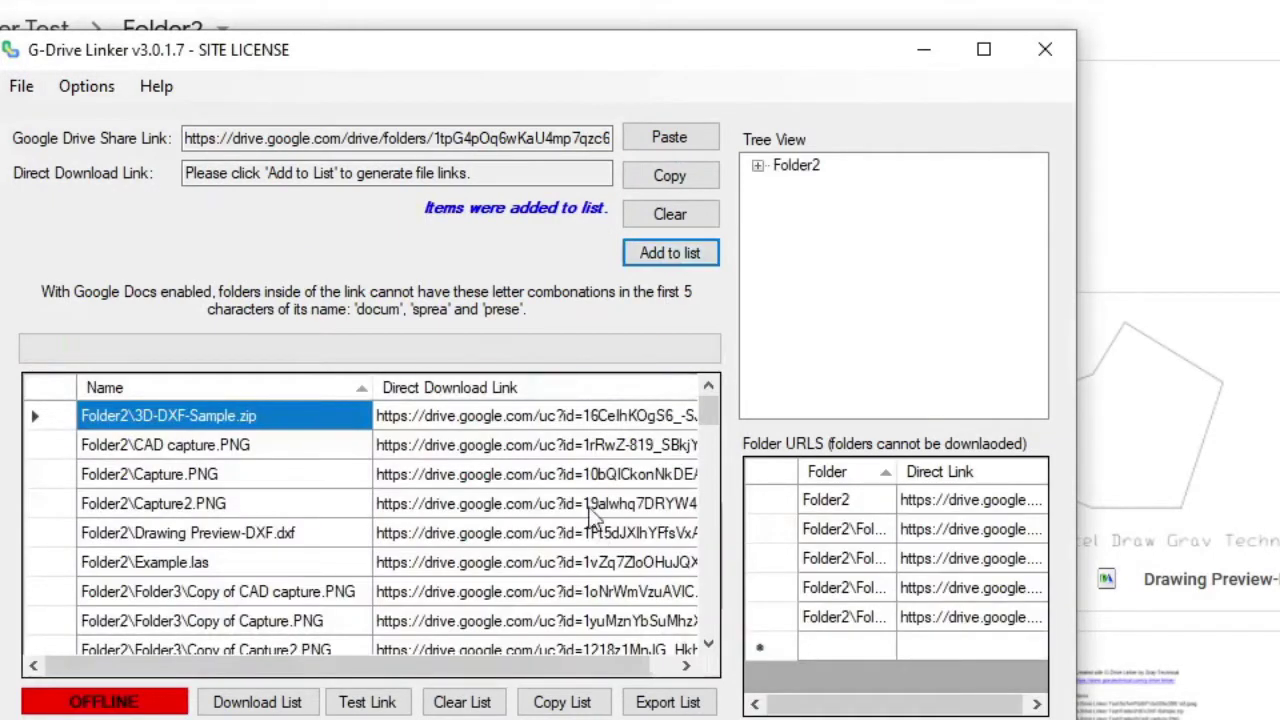
left_click(758, 166)
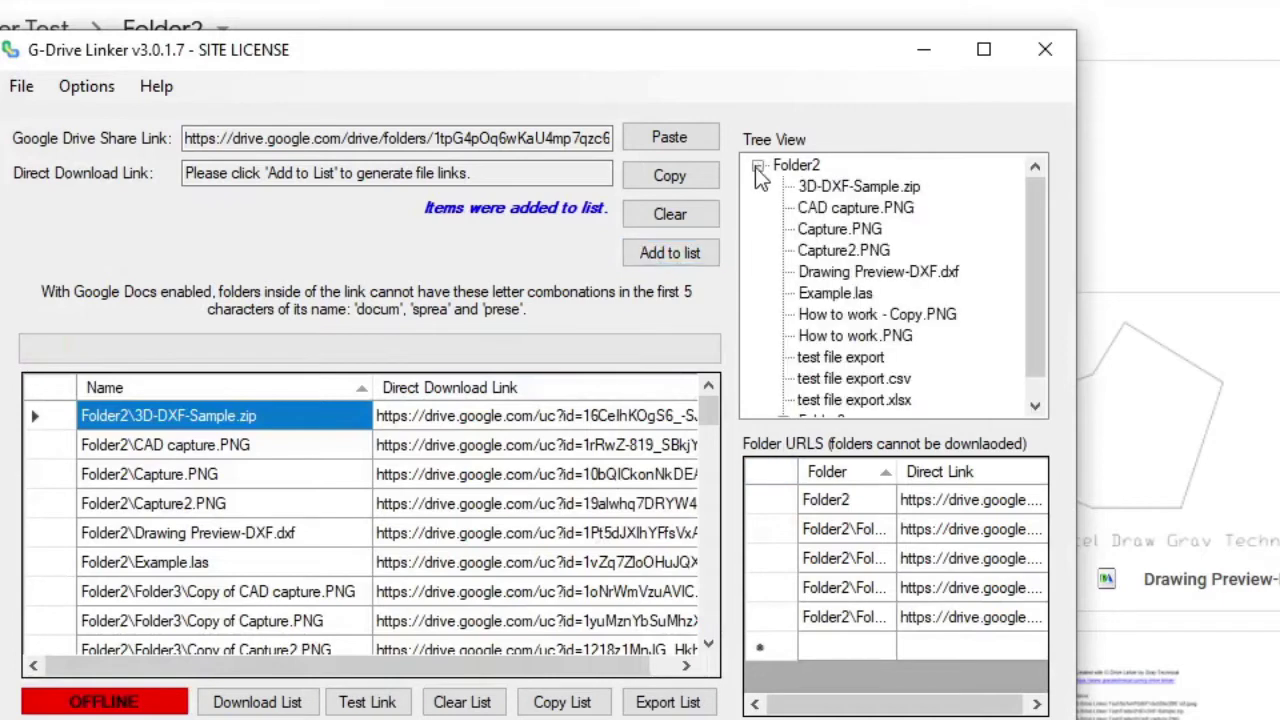
scroll(1034, 259, "down", 1)
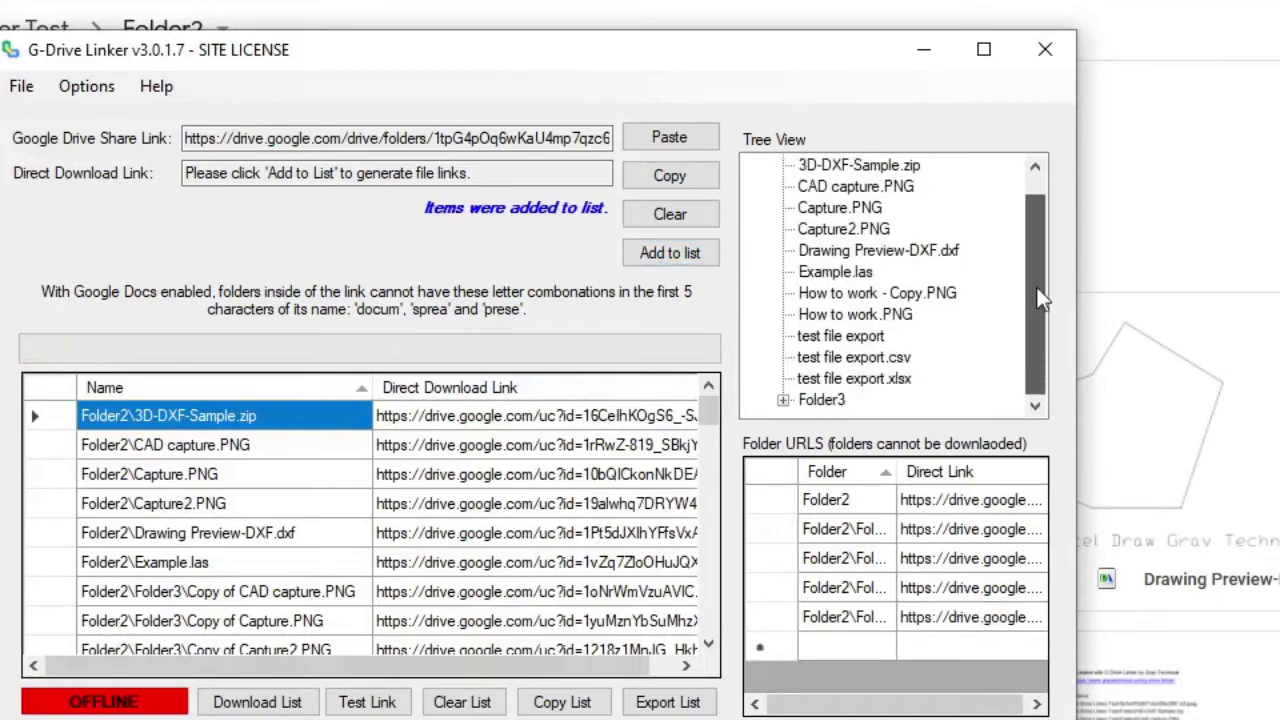
mouse_move(709, 410)
left_mouse_down()
mouse_move(711, 651)
mouse_move(714, 463)
mouse_move(698, 406)
left_mouse_up()
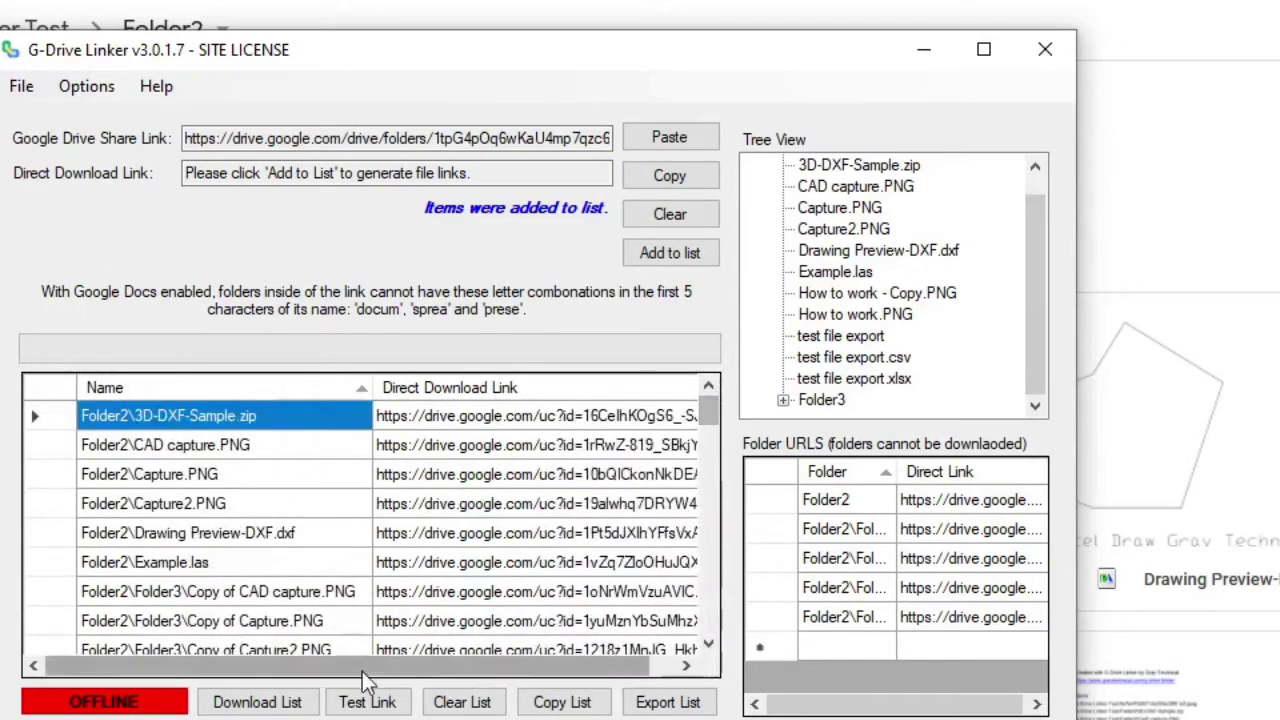
left_click_drag(365, 666, 545, 678)
left_click(542, 473)
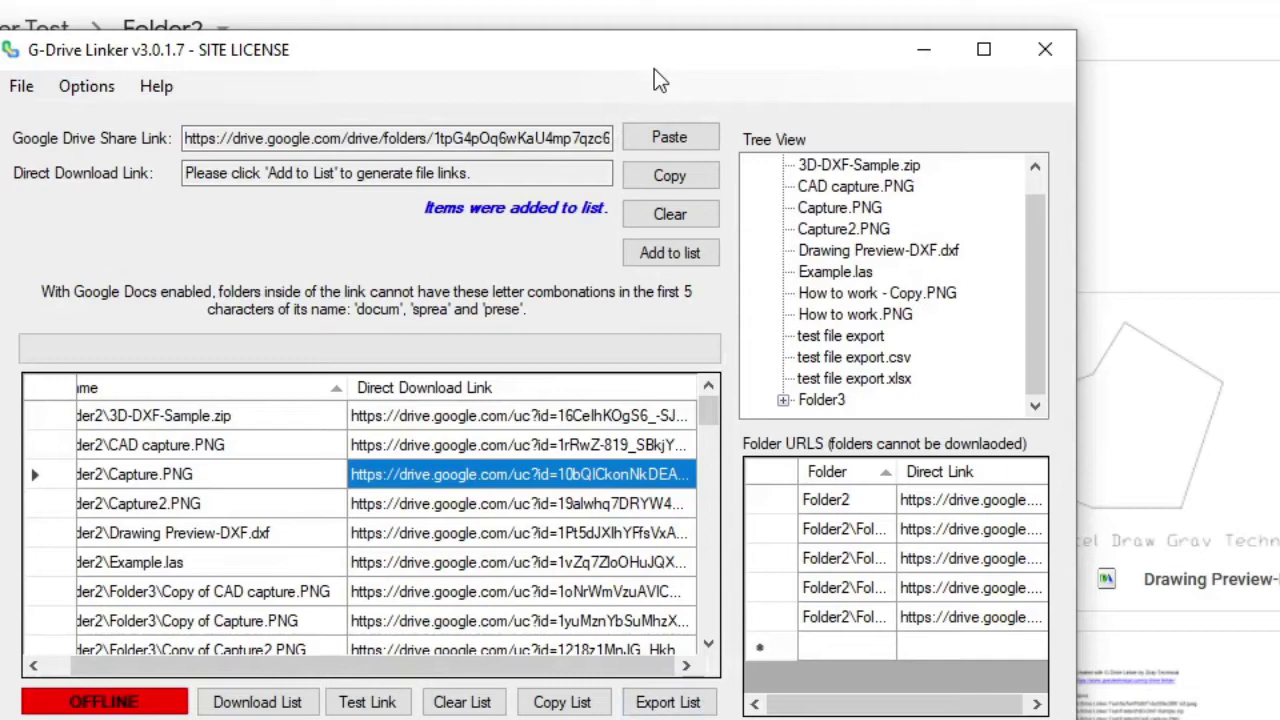
left_click(90, 88)
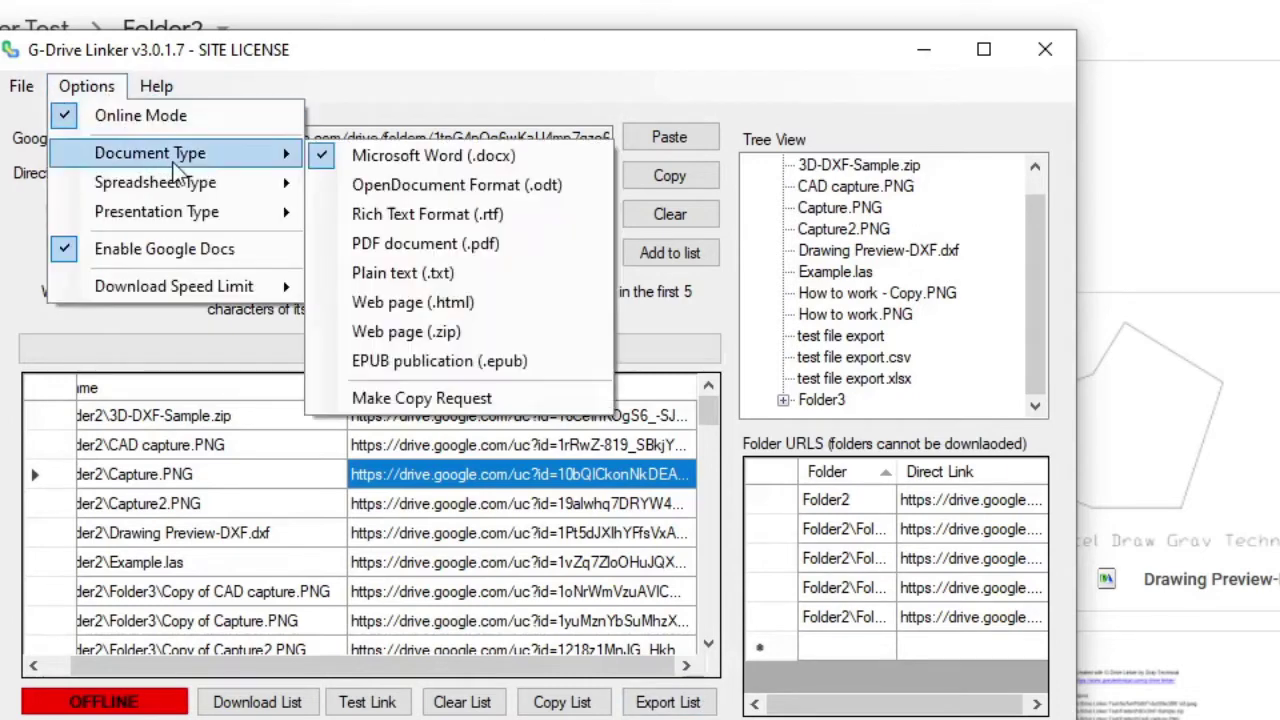
mouse_move(255, 187)
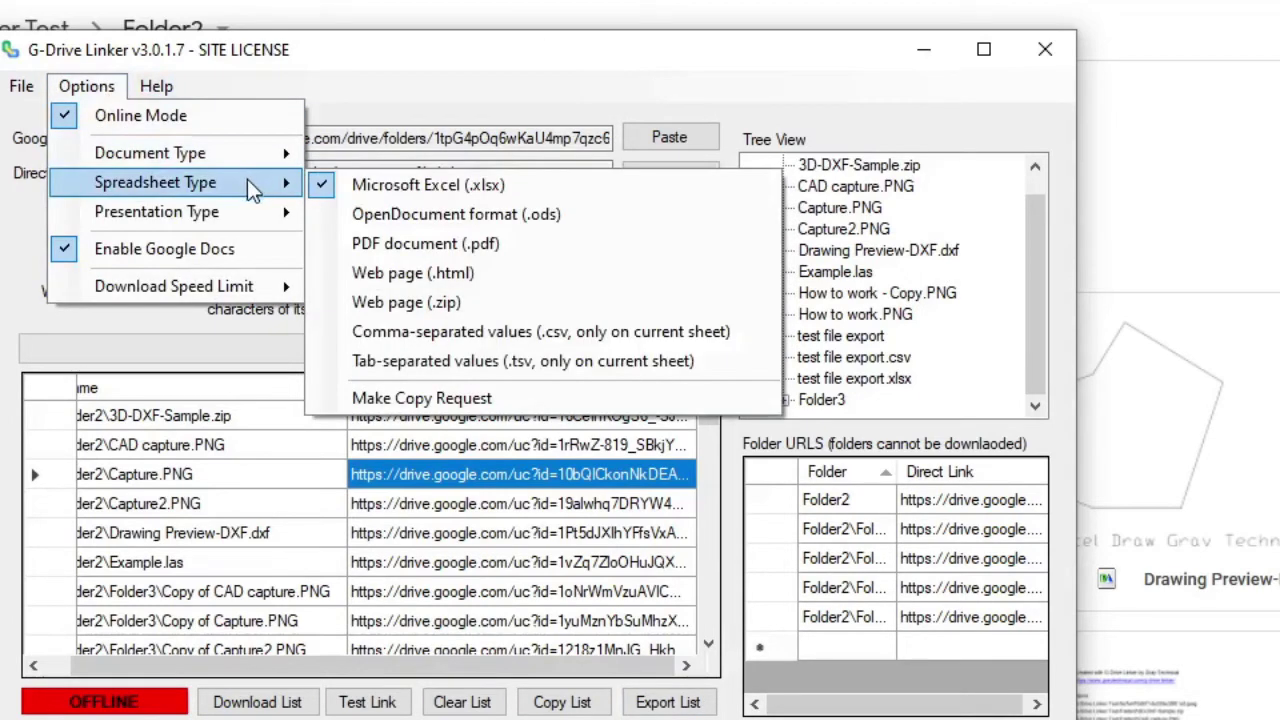
mouse_move(243, 230)
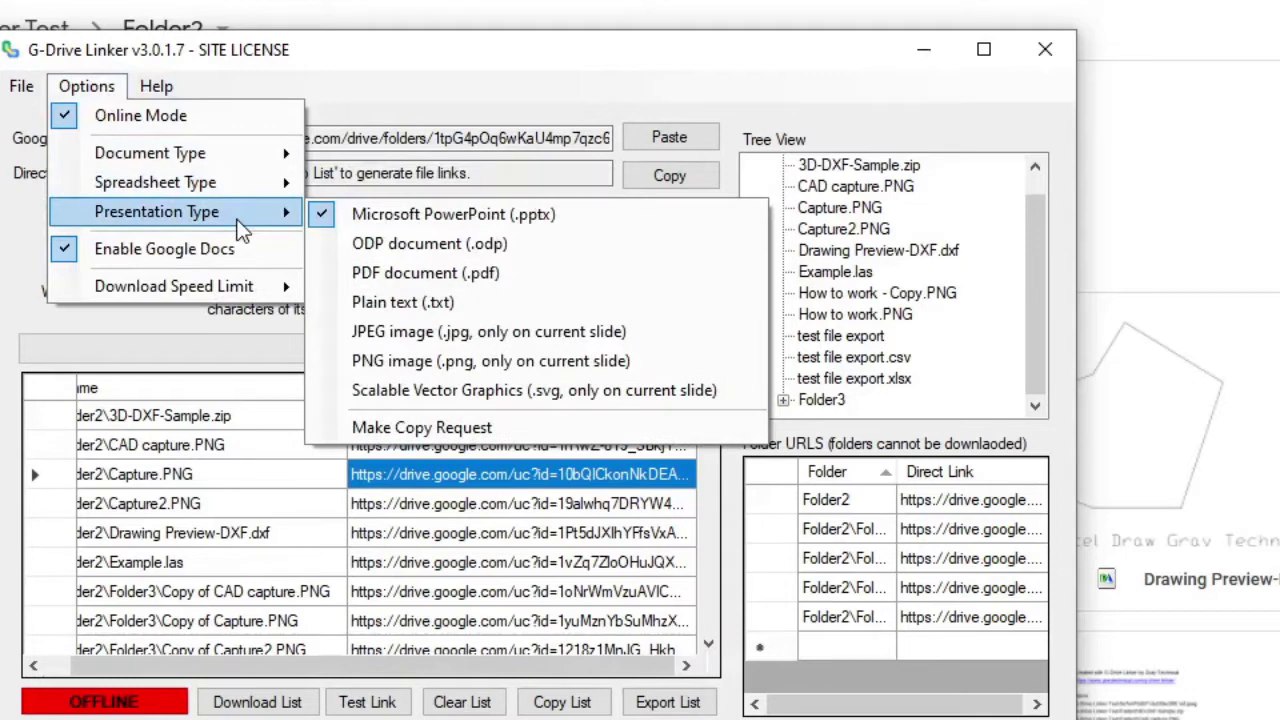
left_click(402, 51)
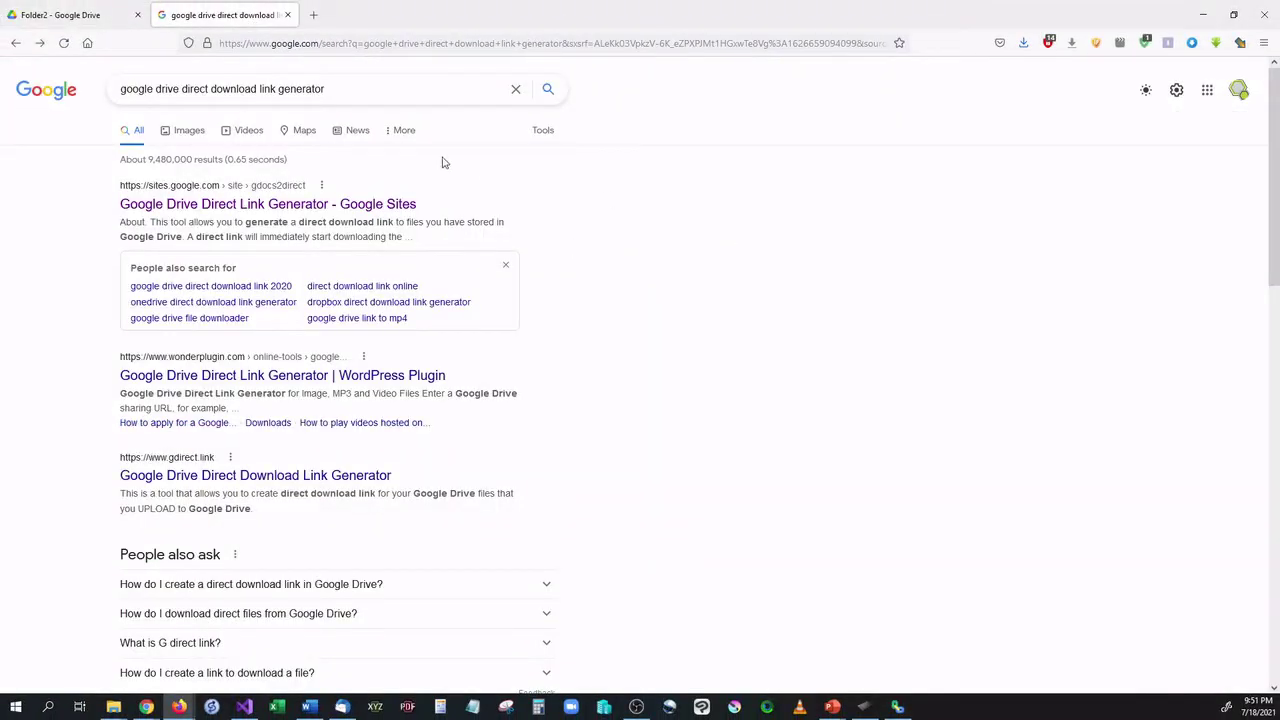
Open the 'Google Drive Direct Link Generator - Google Sites' search result.
left_click_drag(360, 93, 115, 90)
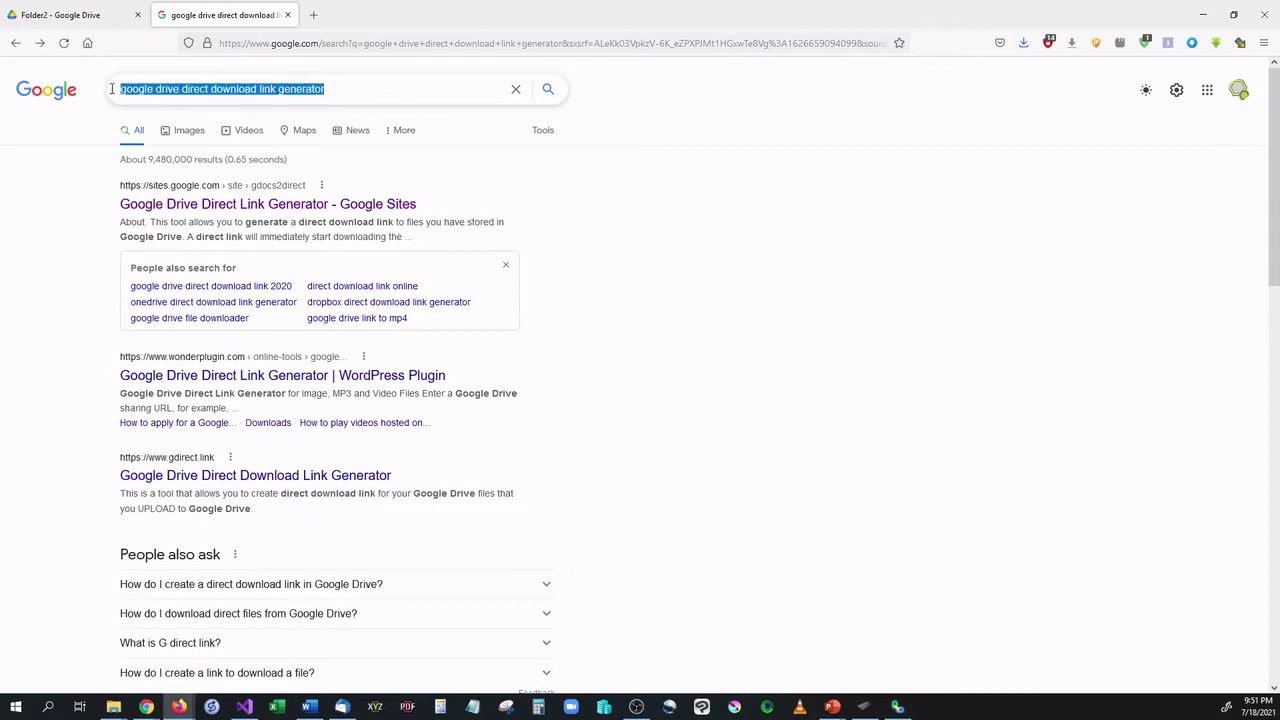
left_click(801, 242)
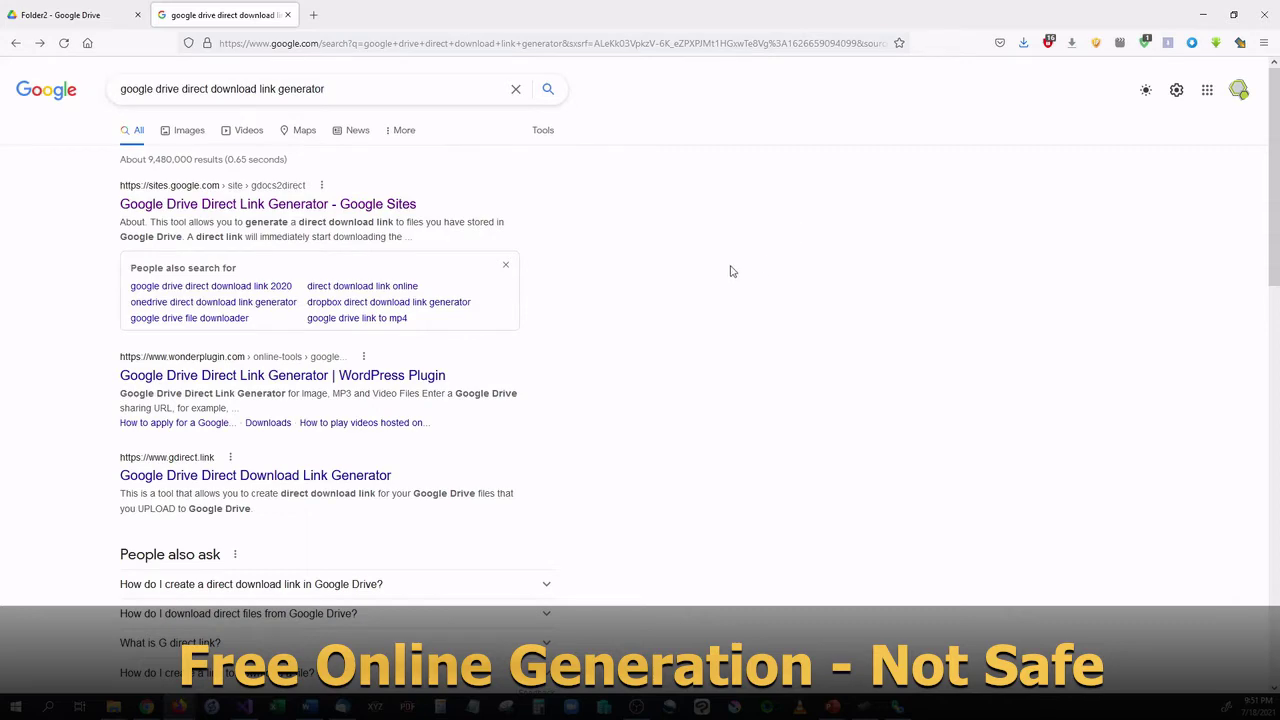
scroll(730, 275, "down", 3)
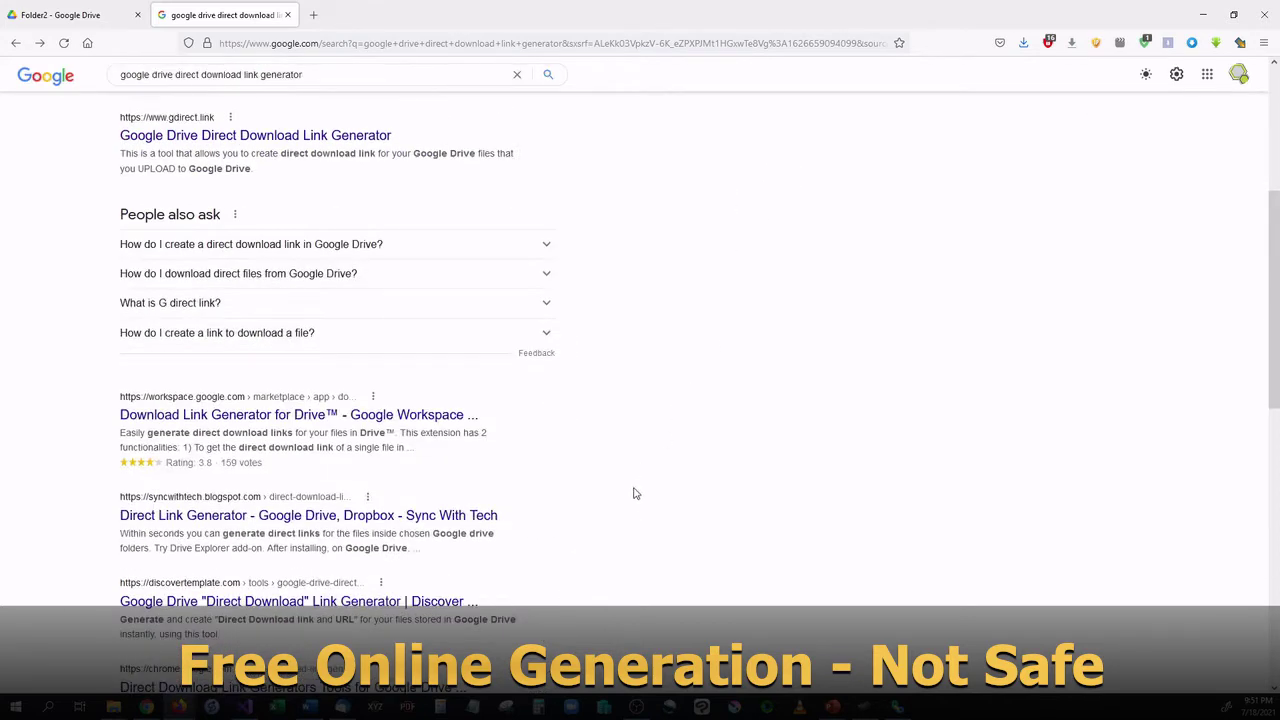
scroll(633, 493, "up", 3)
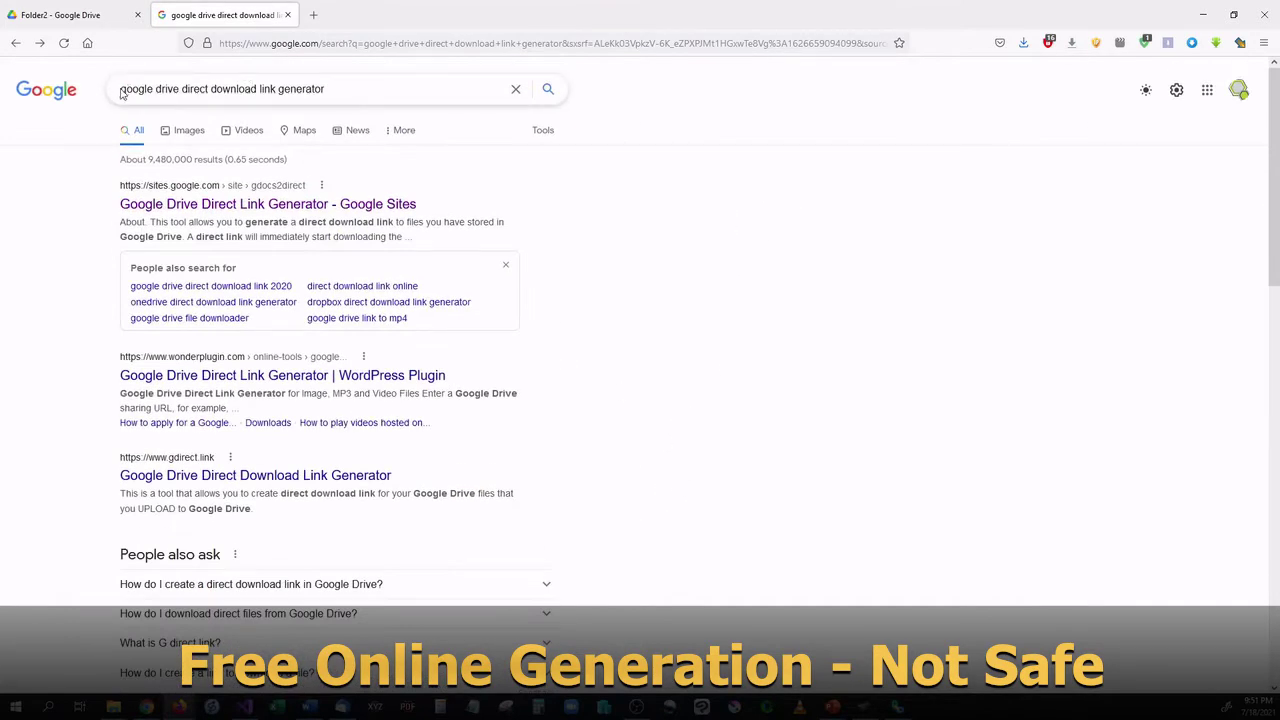
triple_click(170, 90)
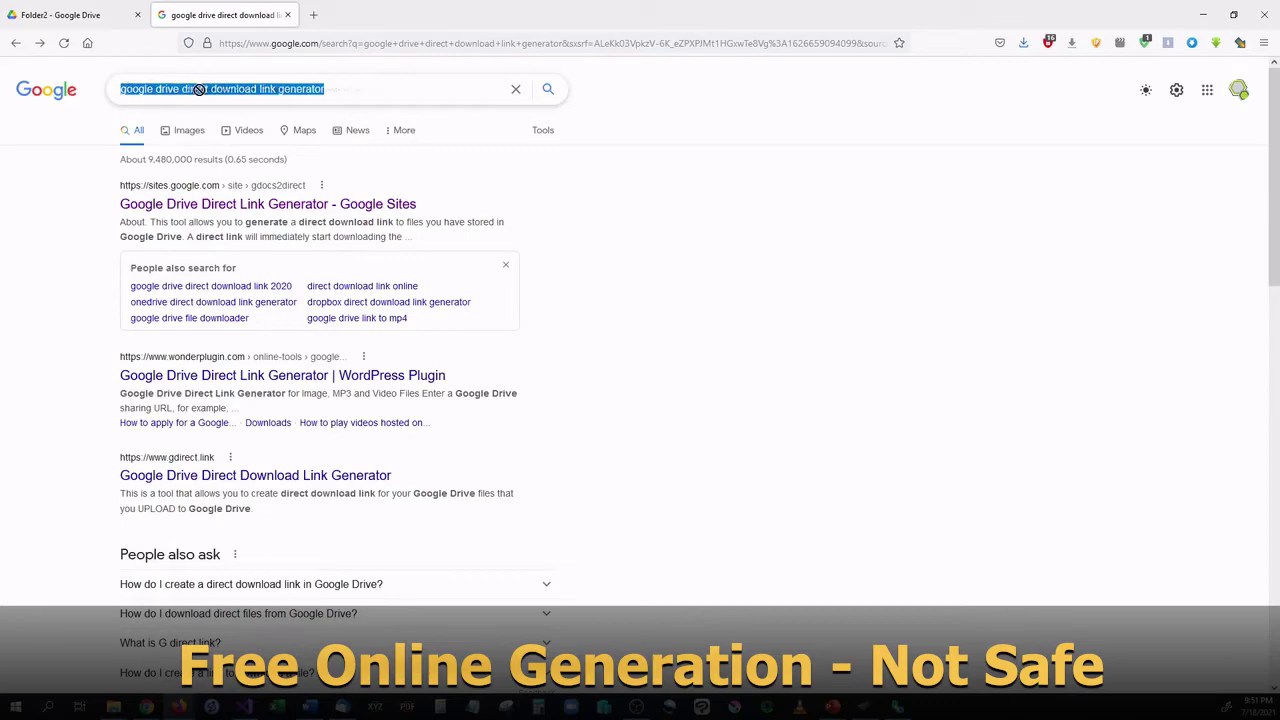
left_click(349, 92)
scroll(702, 230, "down", 10)
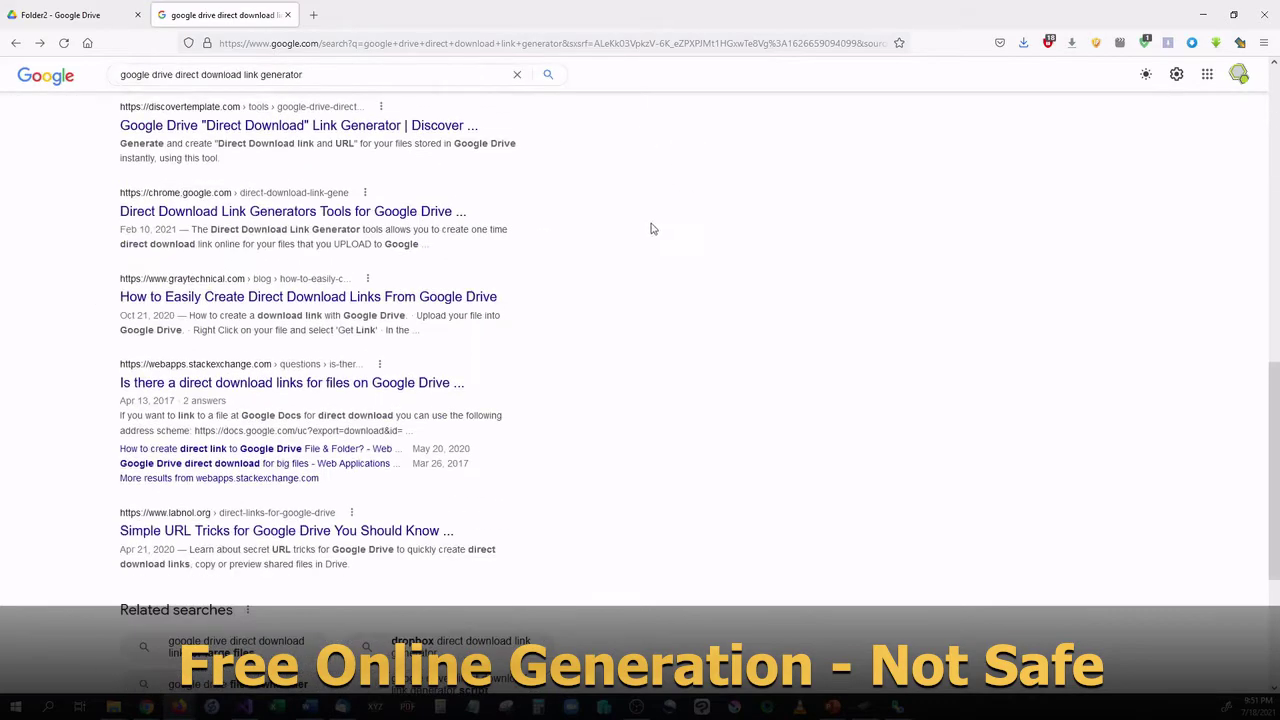
scroll(660, 408, "up", 5)
scroll(660, 410, "up", 5)
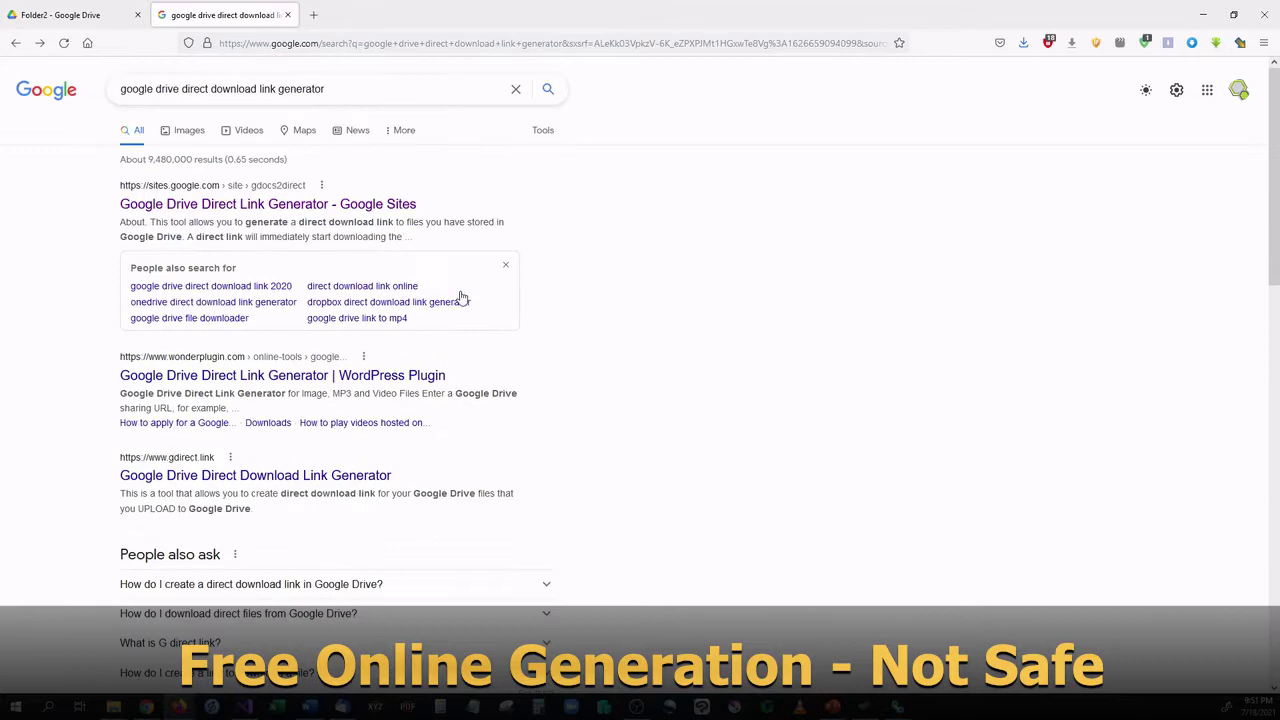
left_click(369, 206)
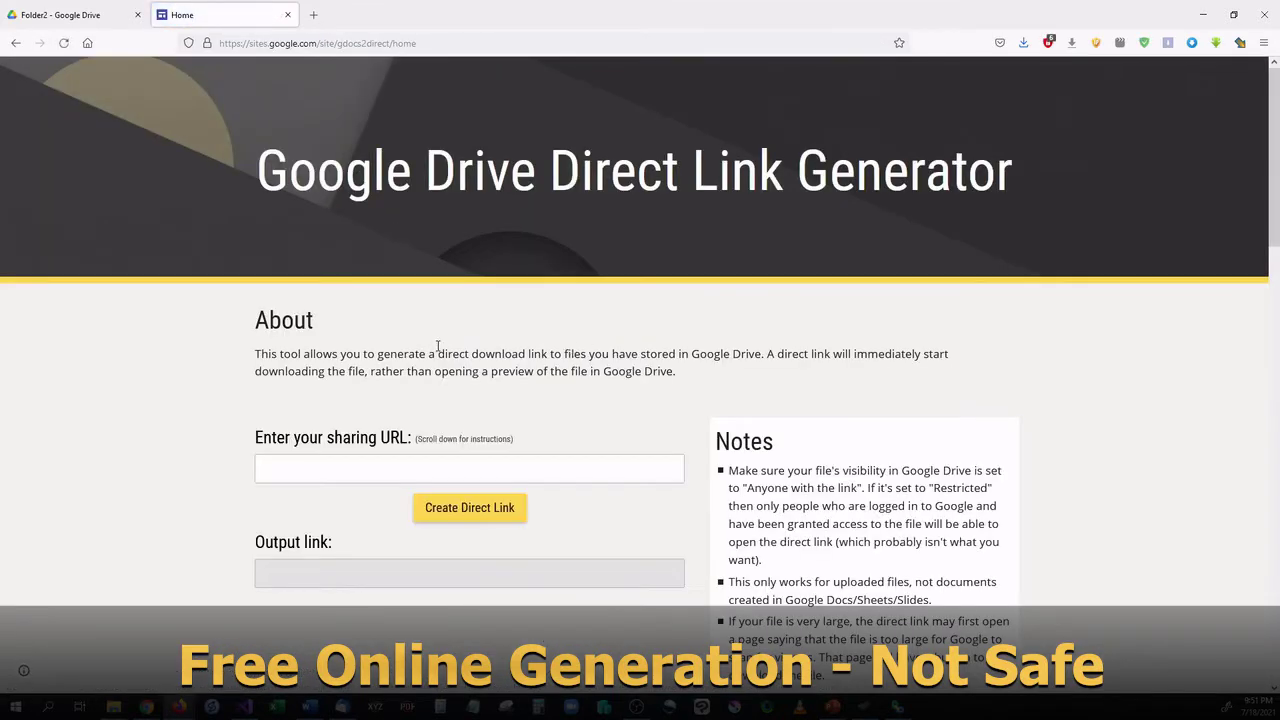
Copy Capture.PNG's sharing link from the Folder2 Drive page.
scroll(440, 350, "down", 1)
left_click_drag(662, 305, 350, 290)
left_click(342, 292)
left_click(42, 12)
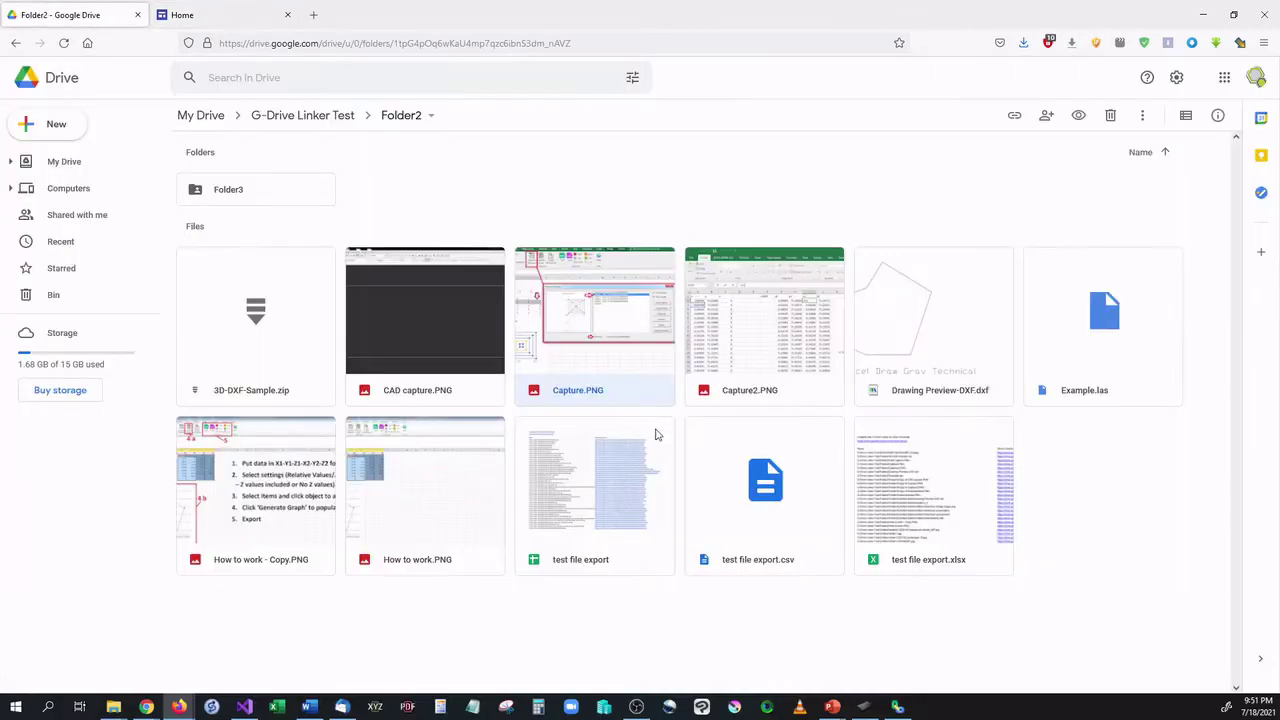
right_click(600, 332)
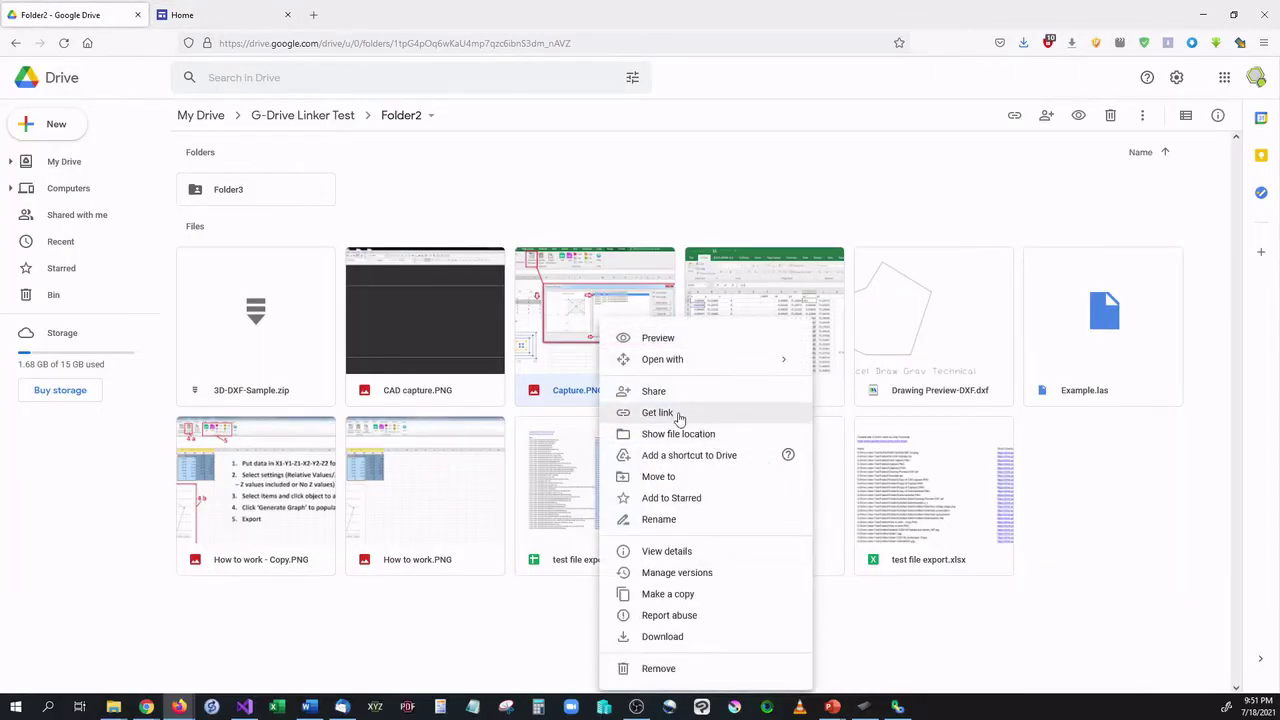
left_click(677, 414)
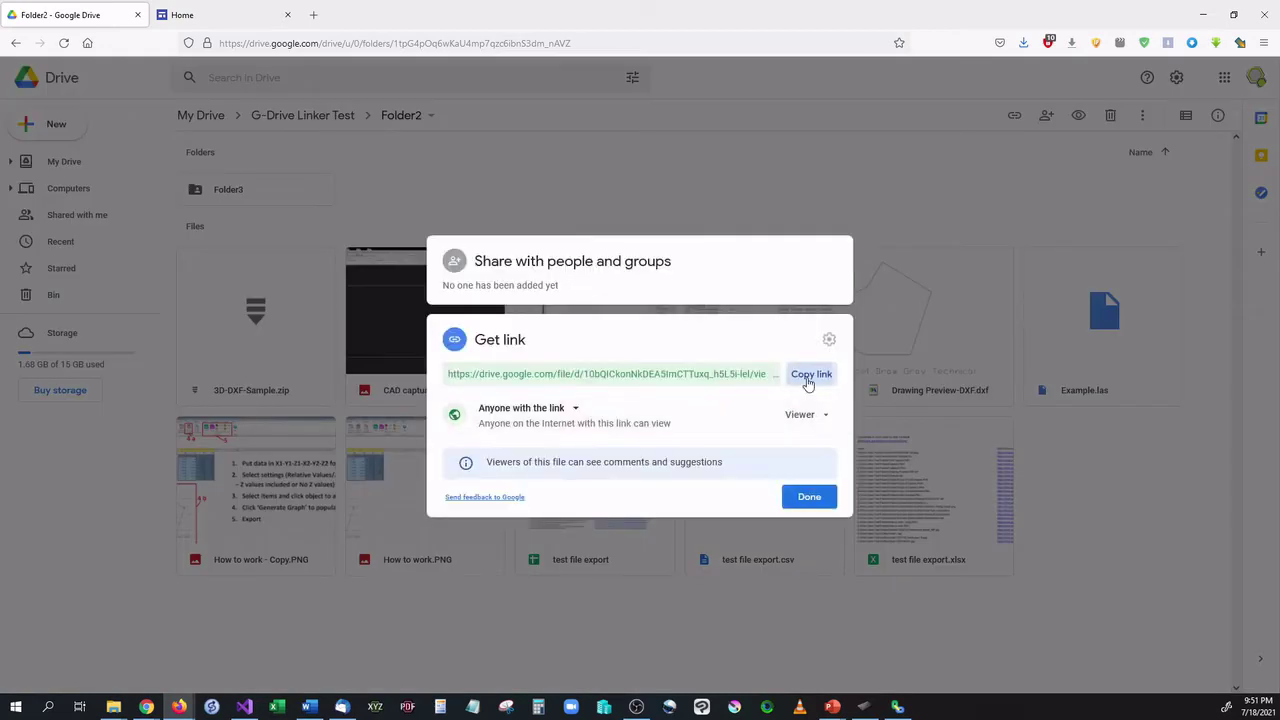
left_click(811, 374)
Paste the link into the generator's sharing URL field, create the direct link, and select it.
left_click(215, 14)
left_click(469, 408)
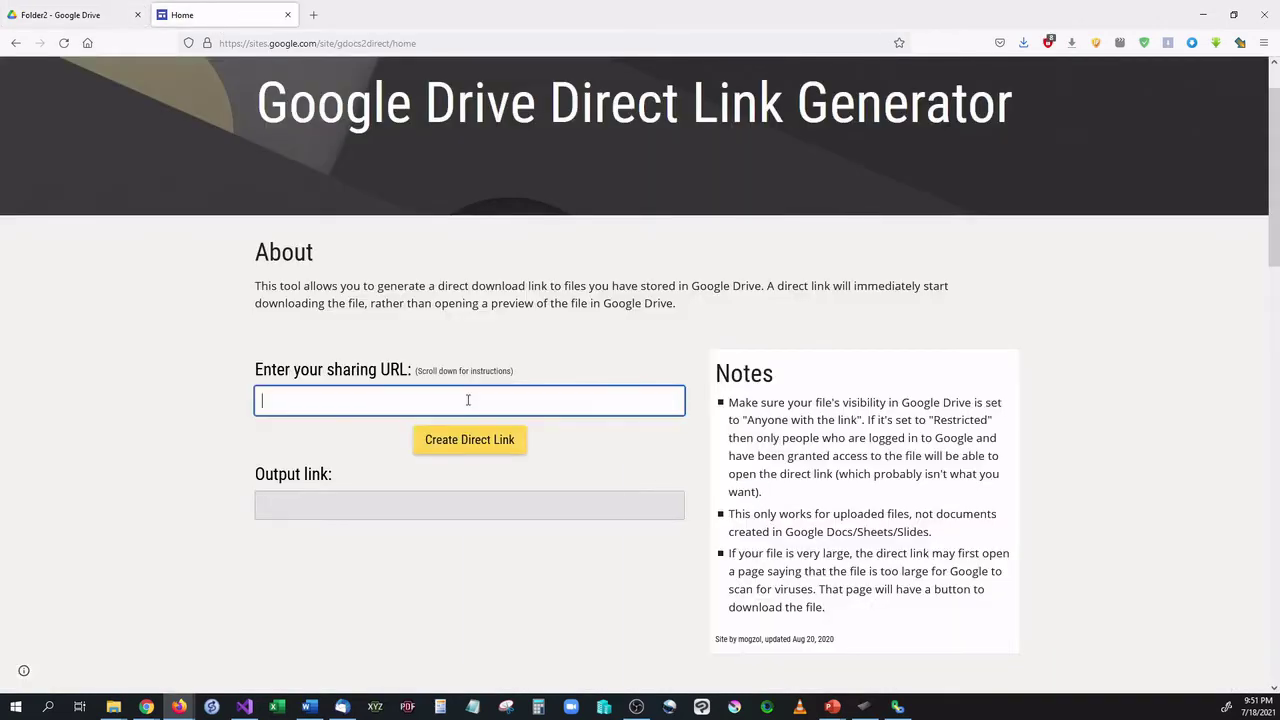
right_click(470, 407)
left_click(520, 494)
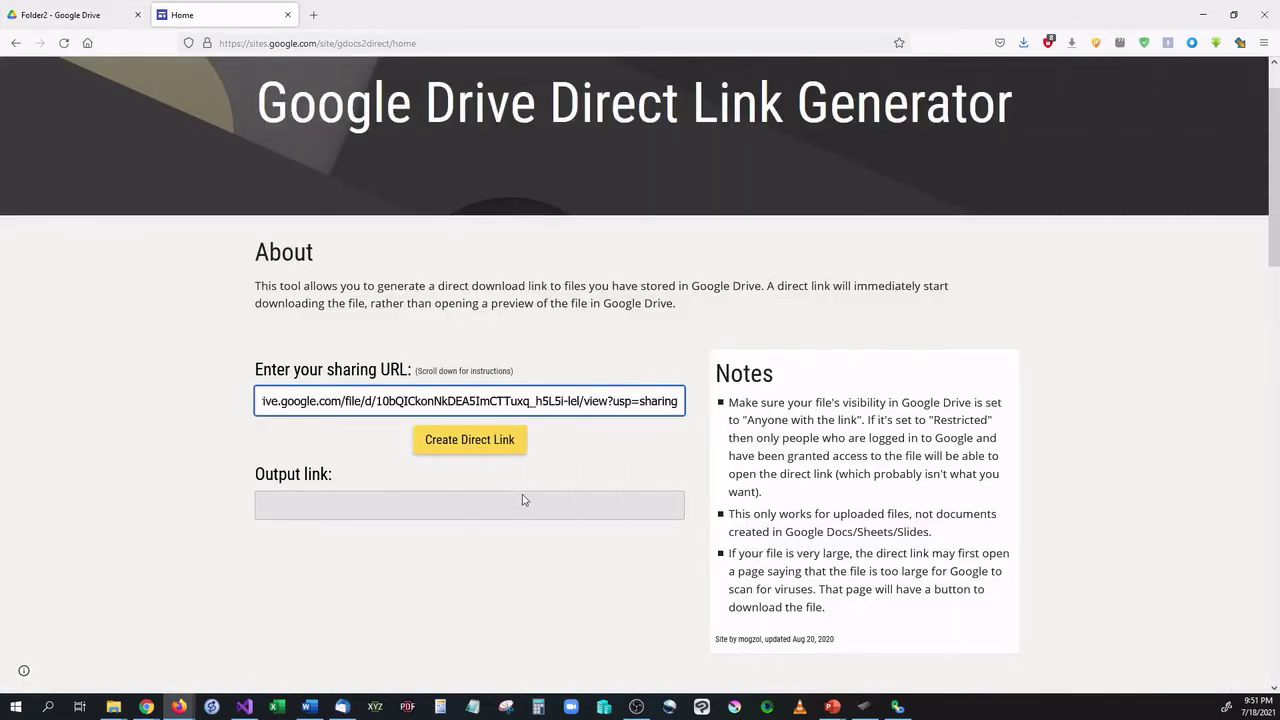
left_click(456, 448)
left_click_drag(265, 515, 716, 514)
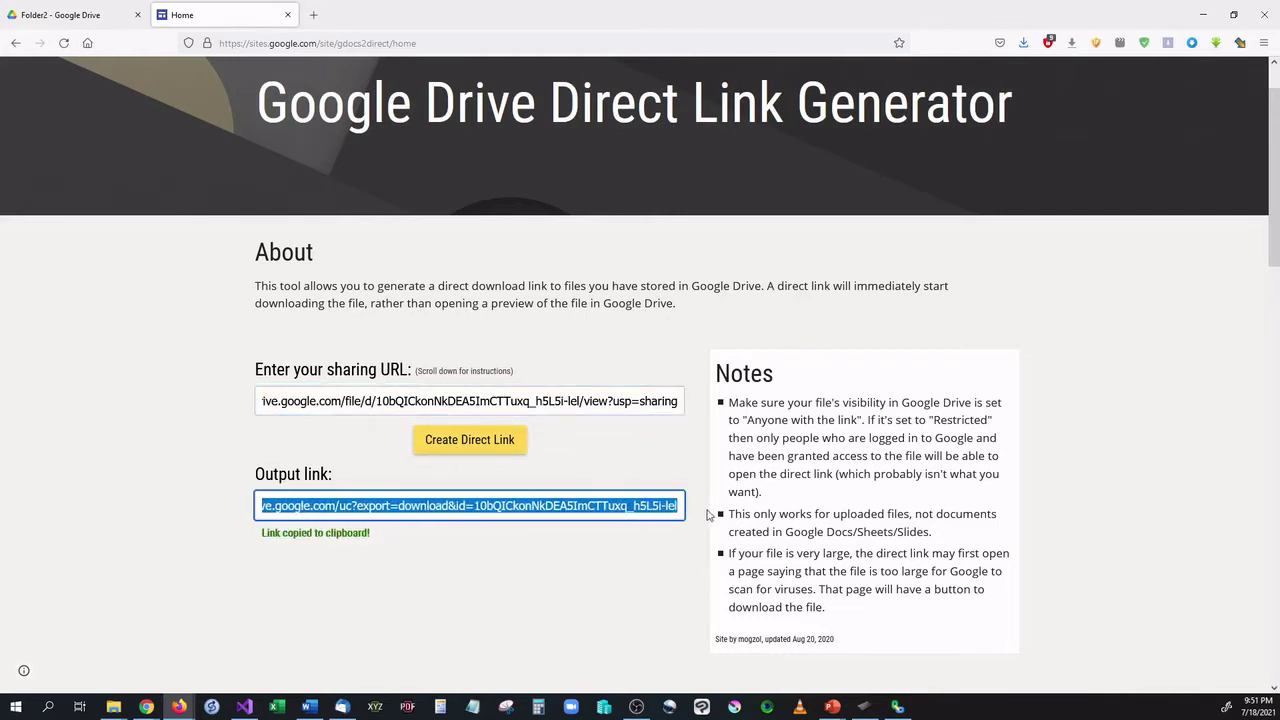
In Chrome, test the generated direct link in a new tab, cancelling the Capture.PNG save prompt.
left_click(146, 707)
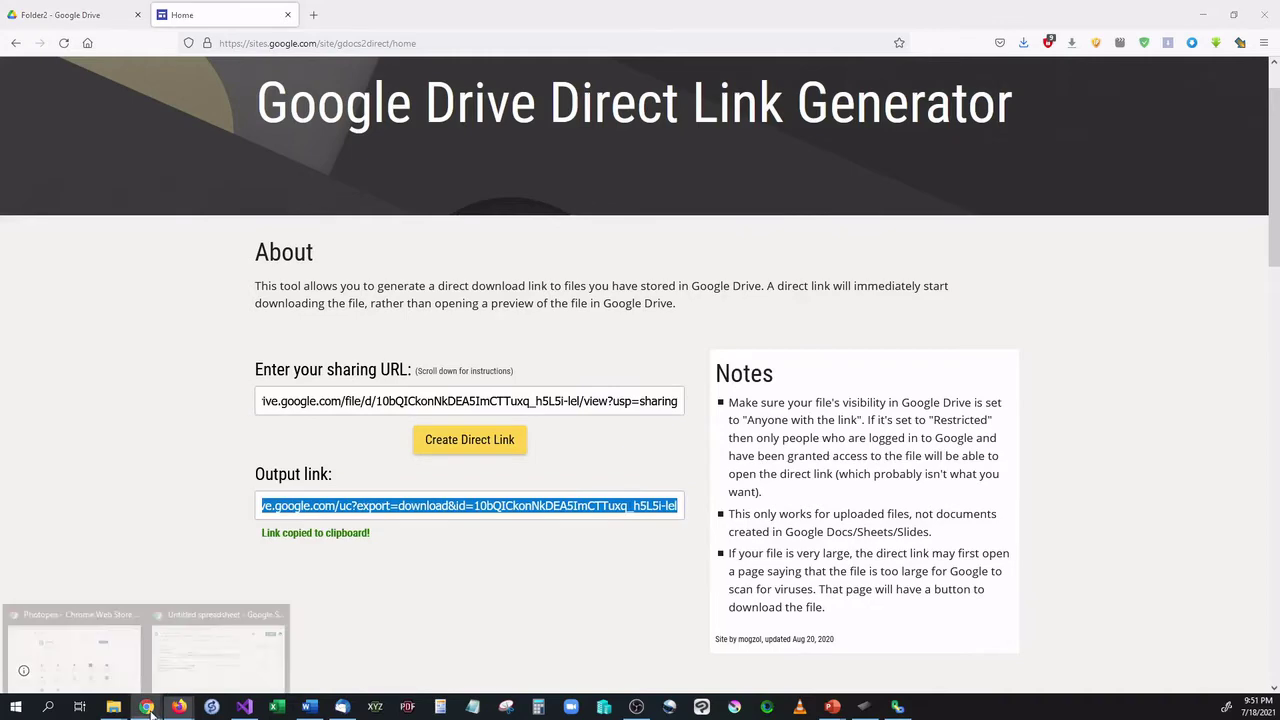
left_click(219, 685)
key("ctrl+t")
key("ctrl+v")
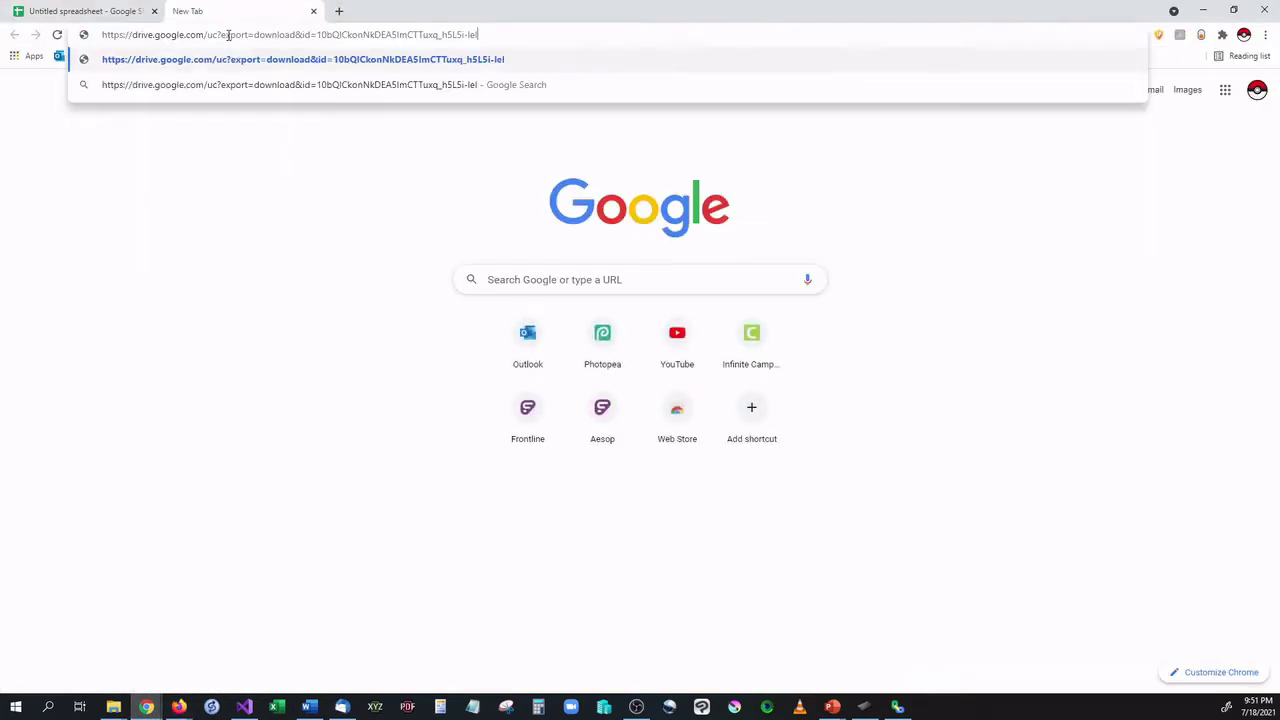
key("Return")
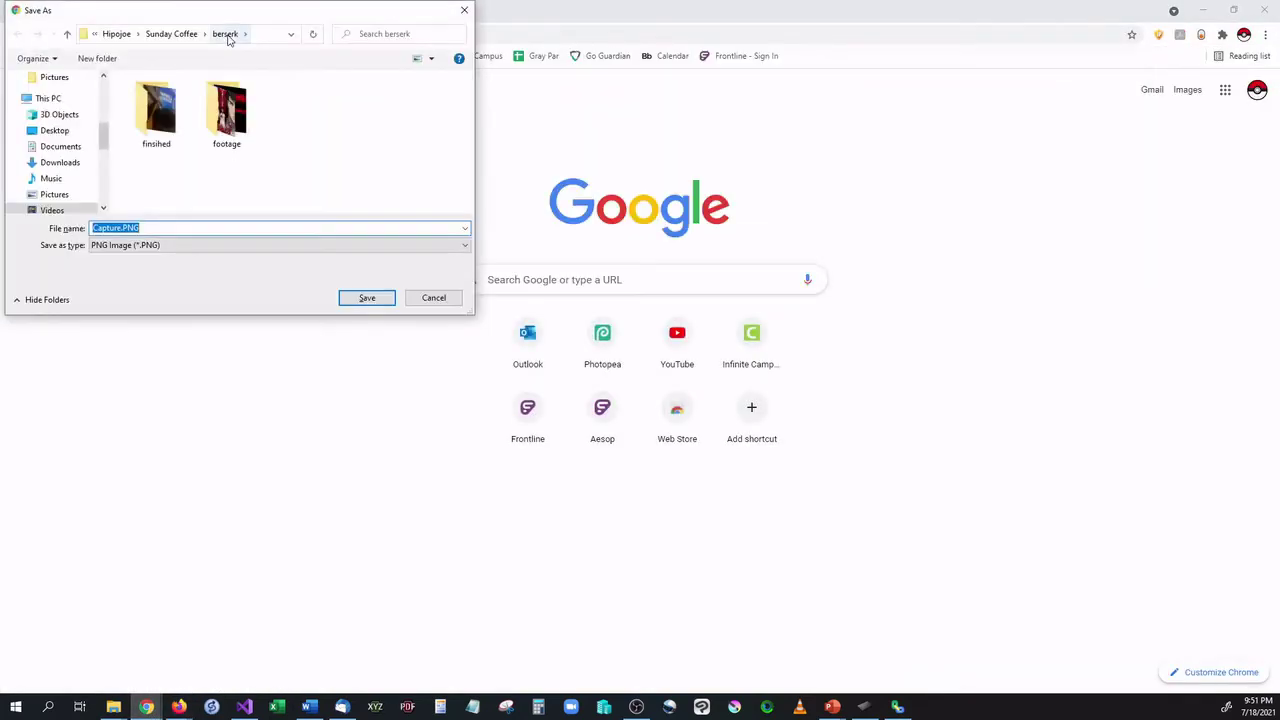
left_click(449, 305)
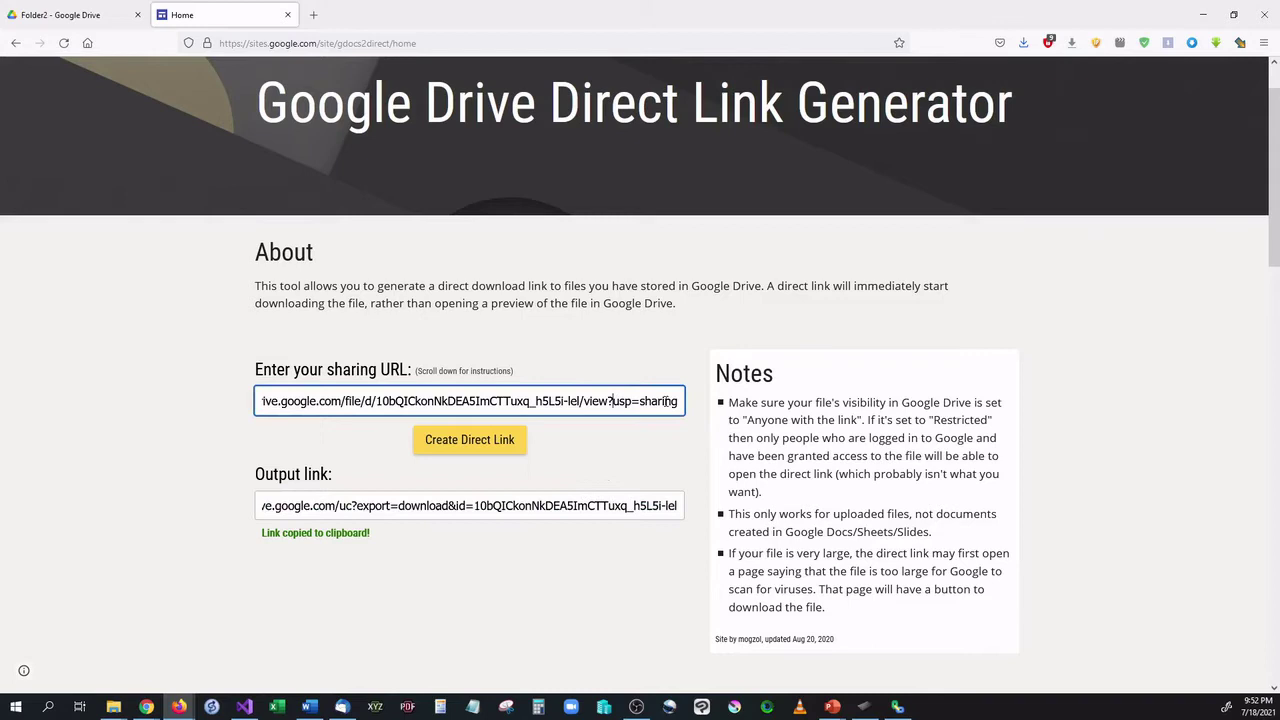
left_click_drag(668, 401, 205, 401)
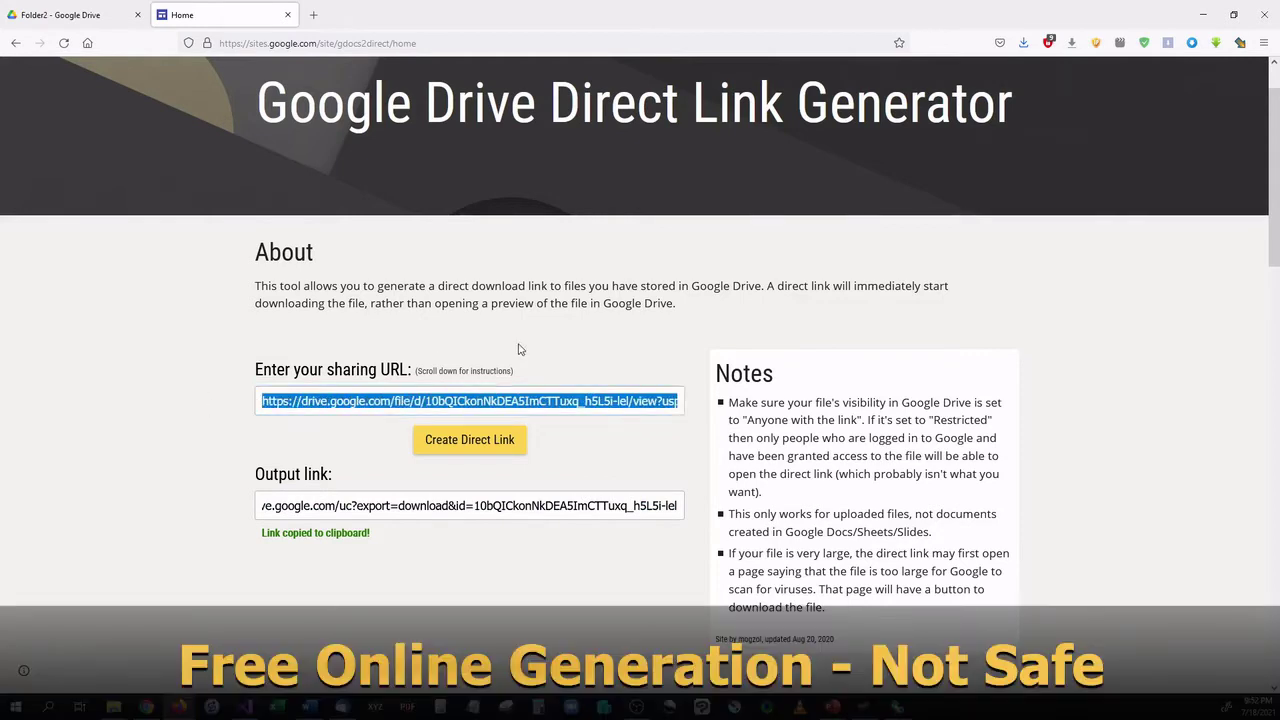
left_click(541, 400)
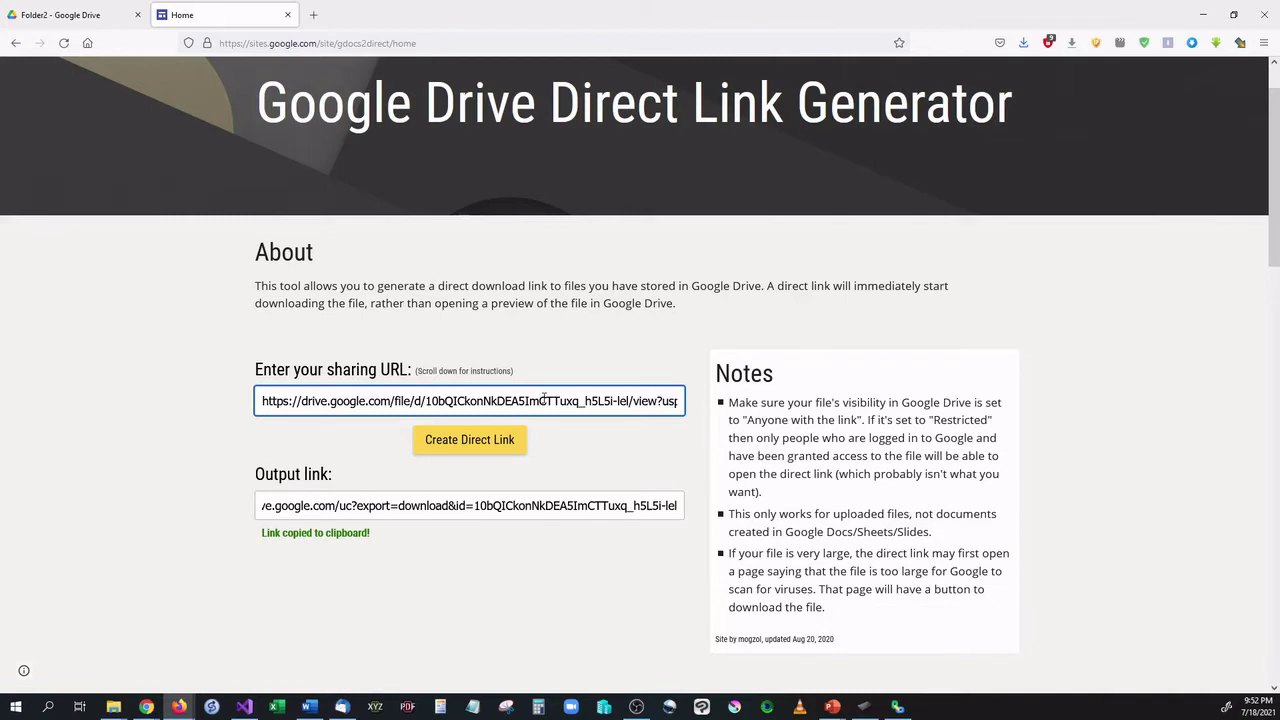
Copy Folder2's sharing link from the Drive share dialog.
left_click(88, 12)
left_click(640, 181)
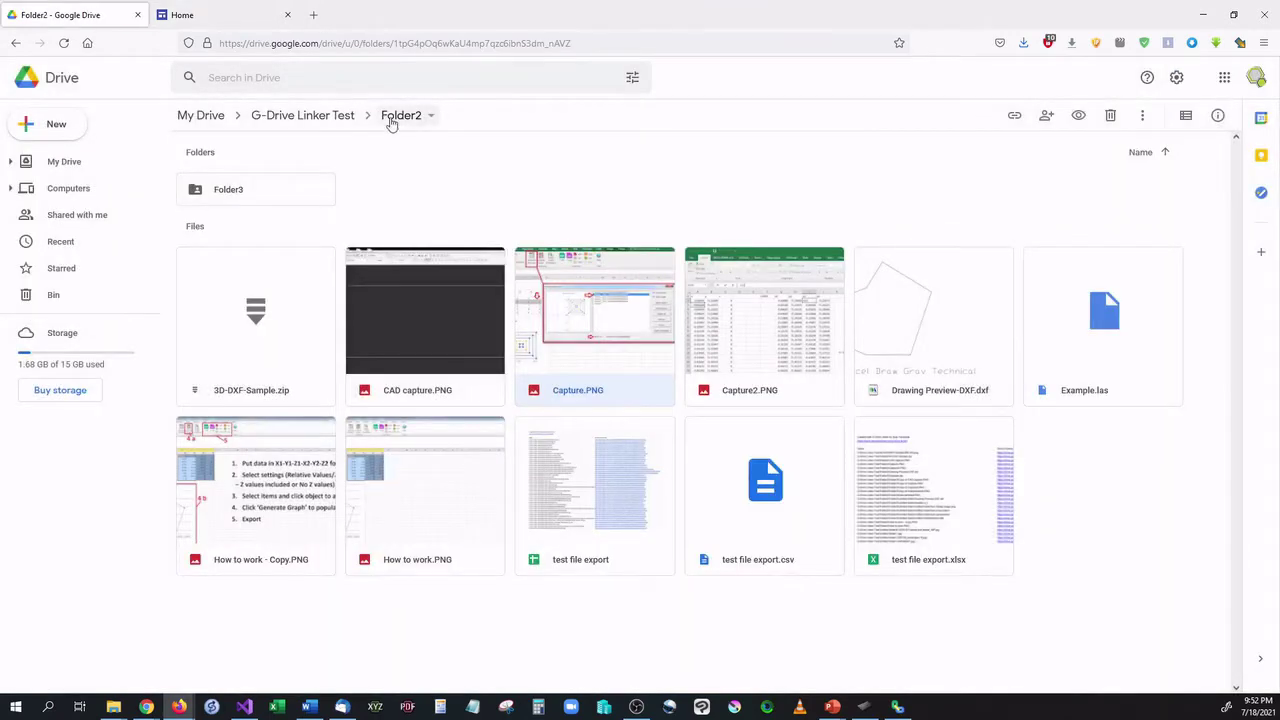
left_click(395, 117)
left_click(445, 224)
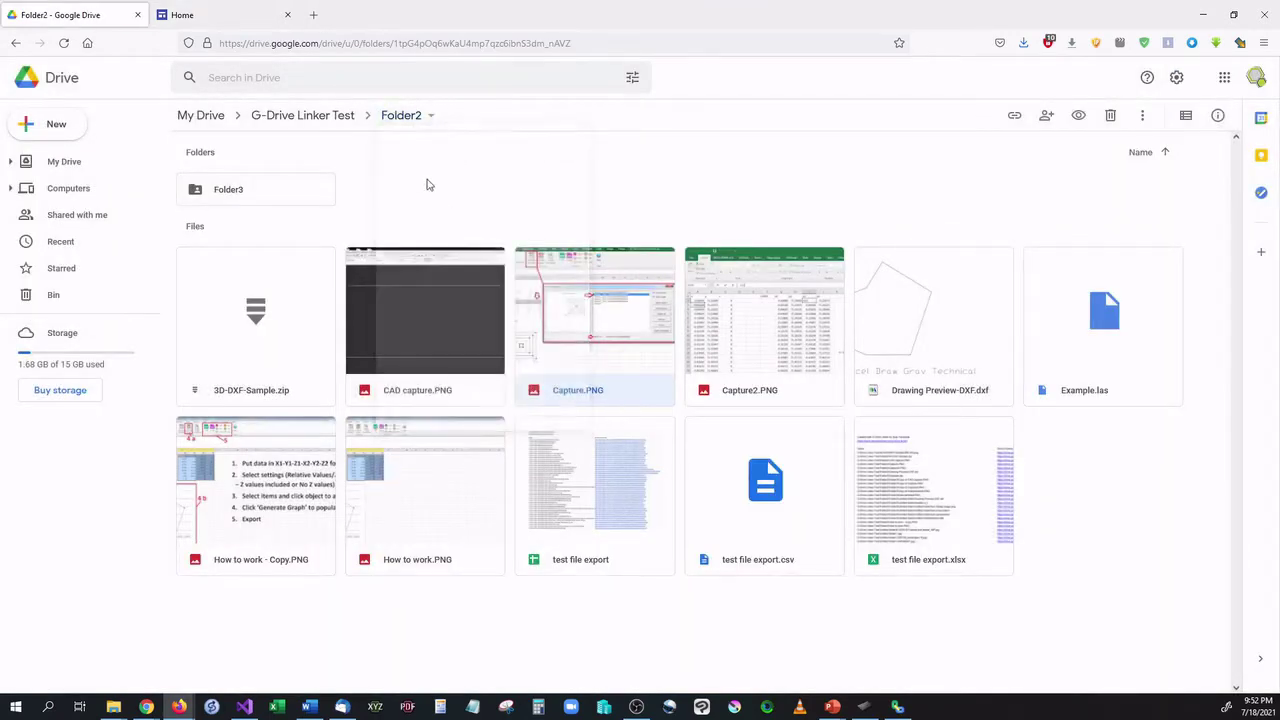
left_click(810, 396)
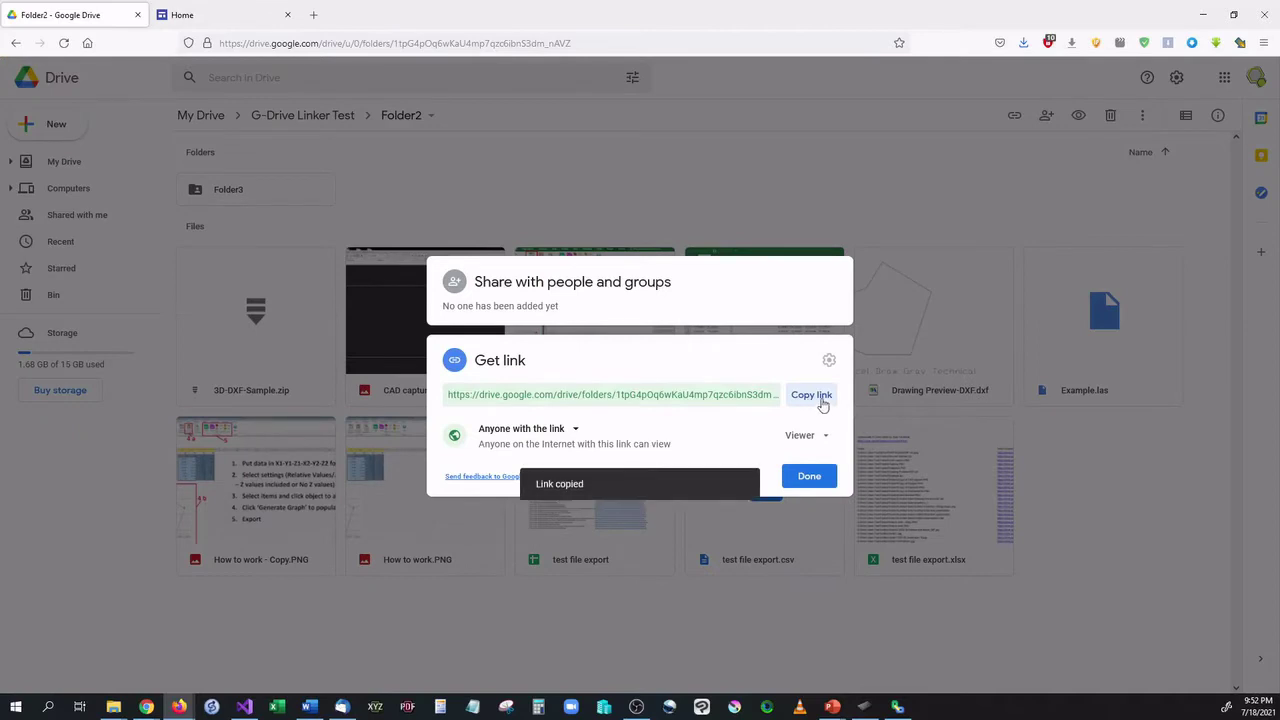
Replace the generator's URL with Folder2's link and create a direct link.
left_click(185, 14)
left_click_drag(662, 399, 137, 390)
key("BackSpace")
key("BackSpace")
key("BackSpace")
key("BackSpace")
key("BackSpace")
key("BackSpace")
key("BackSpace")
key("BackSpace")
key("BackSpace")
key("BackSpace")
key("BackSpace")
key("BackSpace")
key("BackSpace")
key("BackSpace")
key("BackSpace")
key("BackSpace")
key("BackSpace")
key("BackSpace")
key("BackSpace")
key("BackSpace")
key("BackSpace")
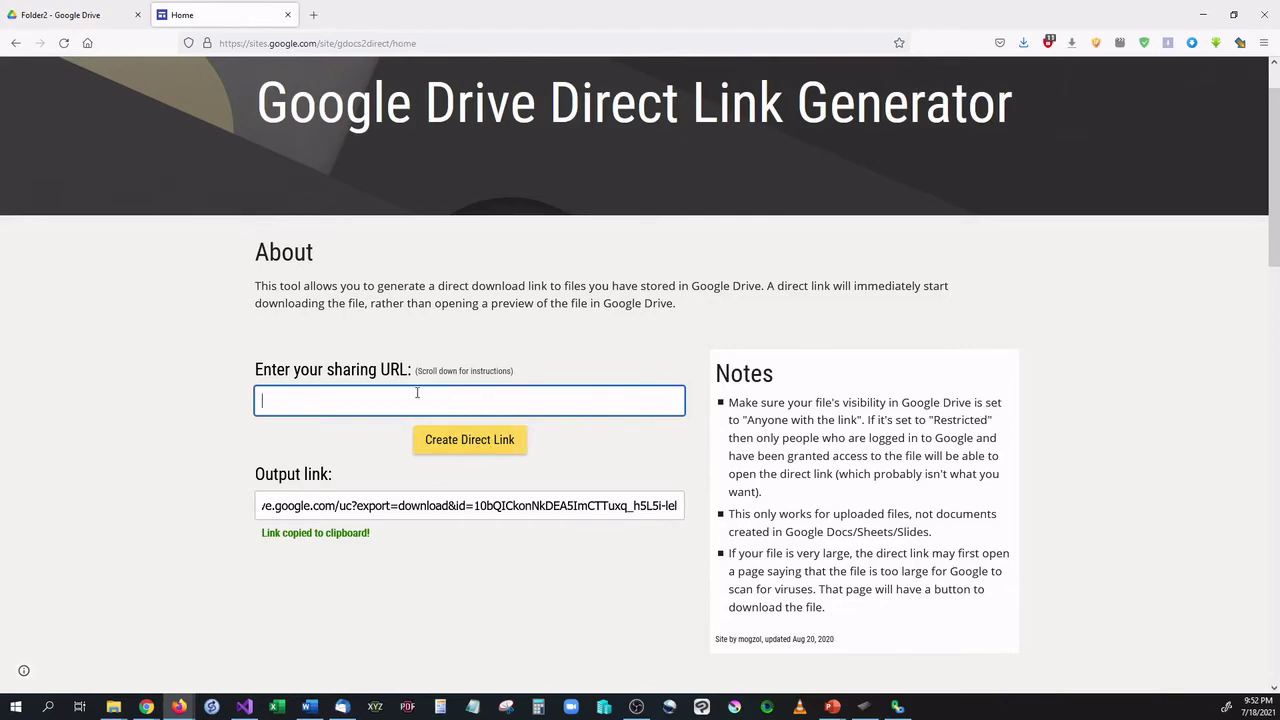
right_click(418, 396)
left_click(478, 490)
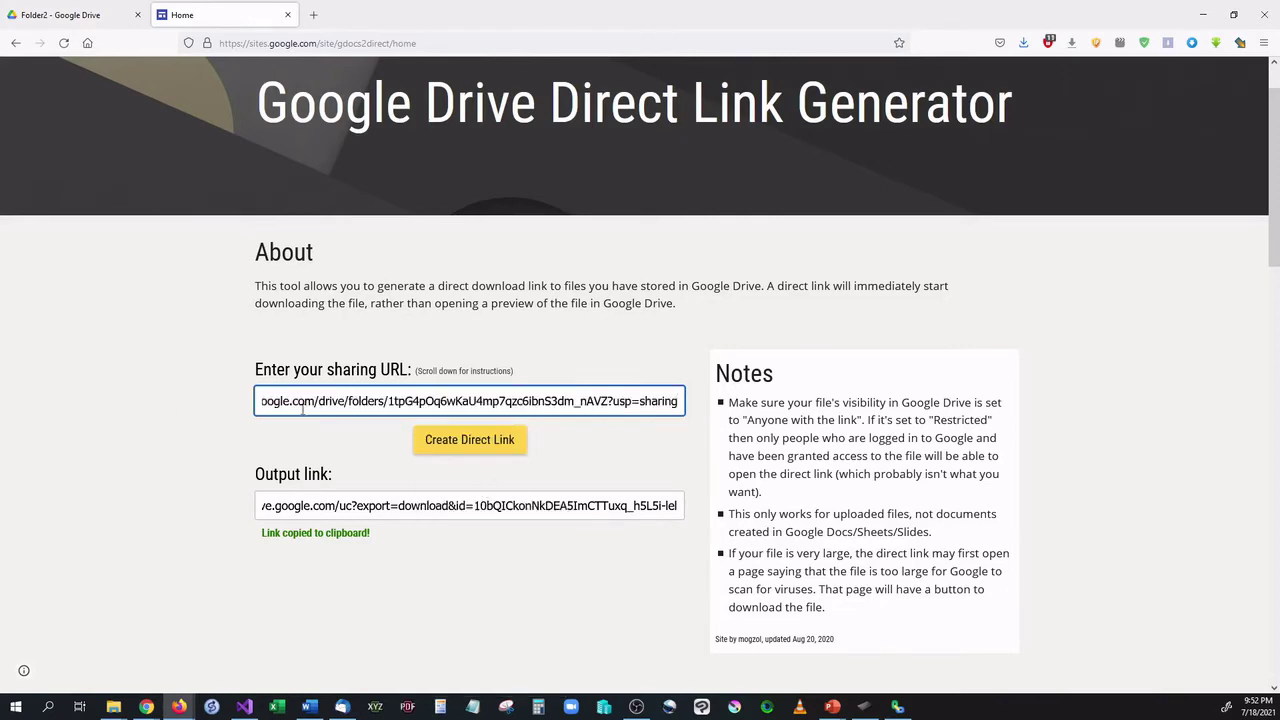
left_click(469, 445)
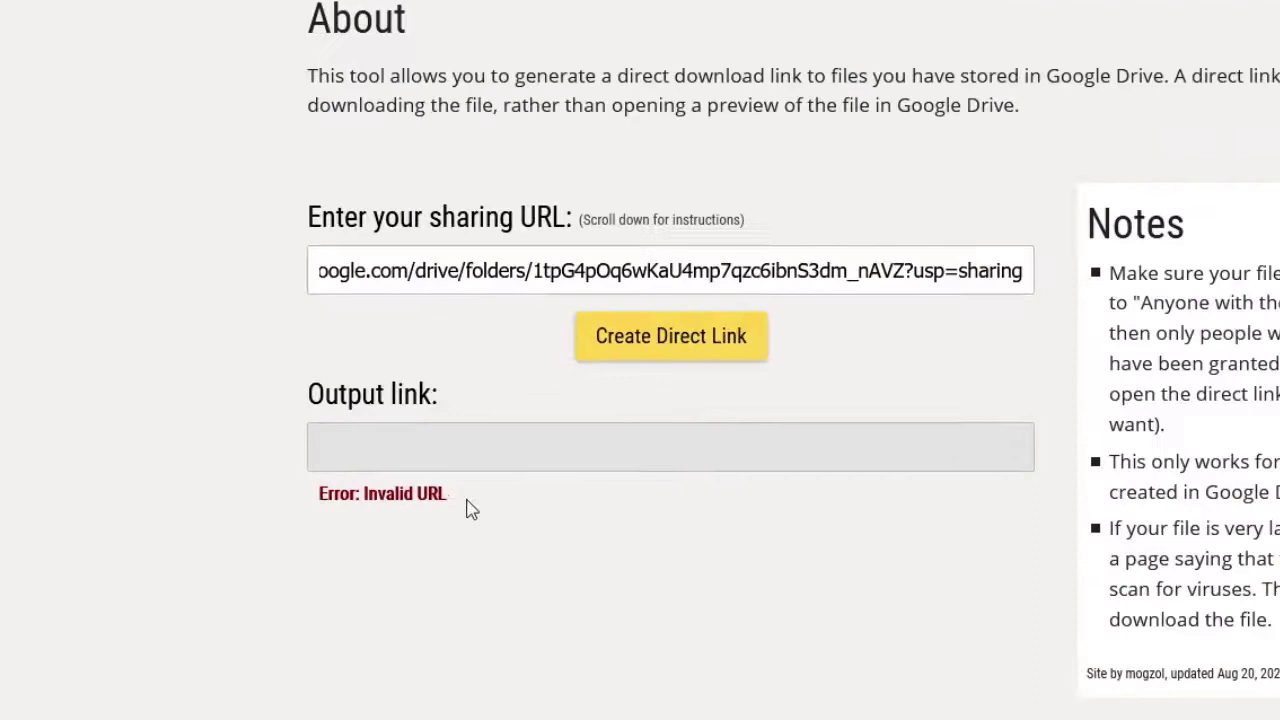
Highlight the Invalid URL error the generator returns for the folder link.
left_click_drag(470, 510, 314, 498)
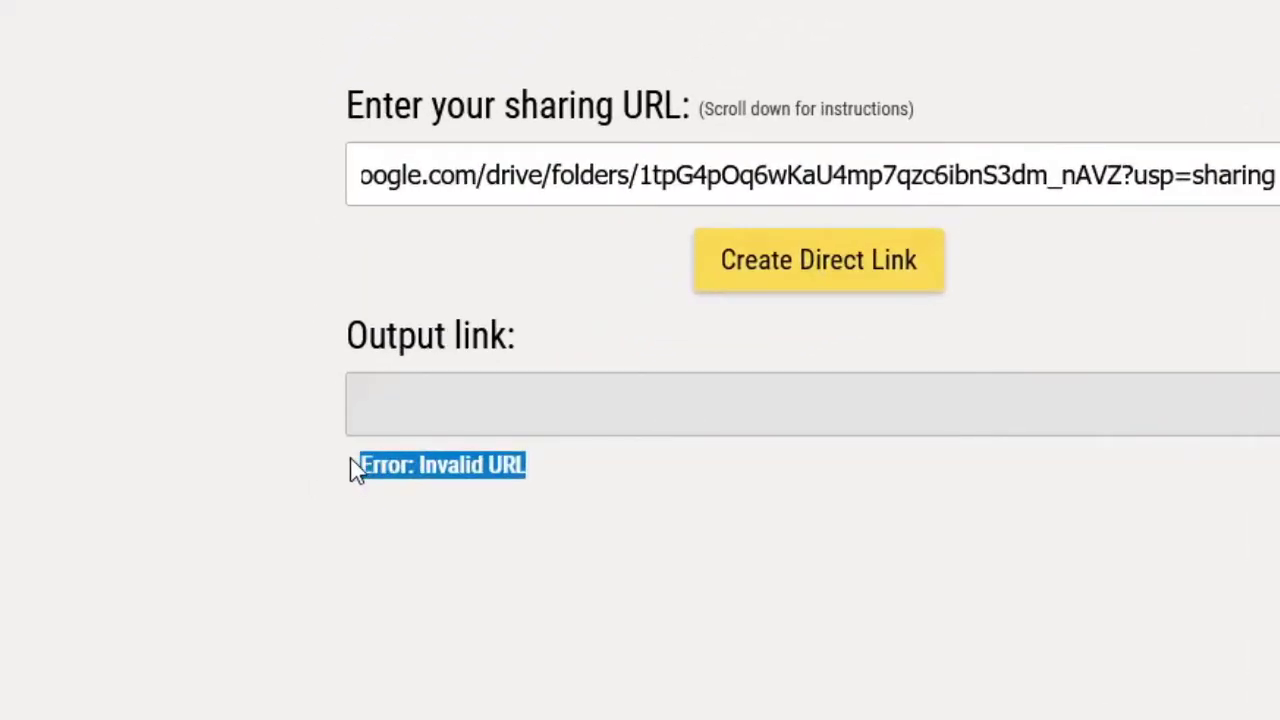
left_click_drag(569, 500, 686, 529)
left_click(358, 482)
left_click(700, 538)
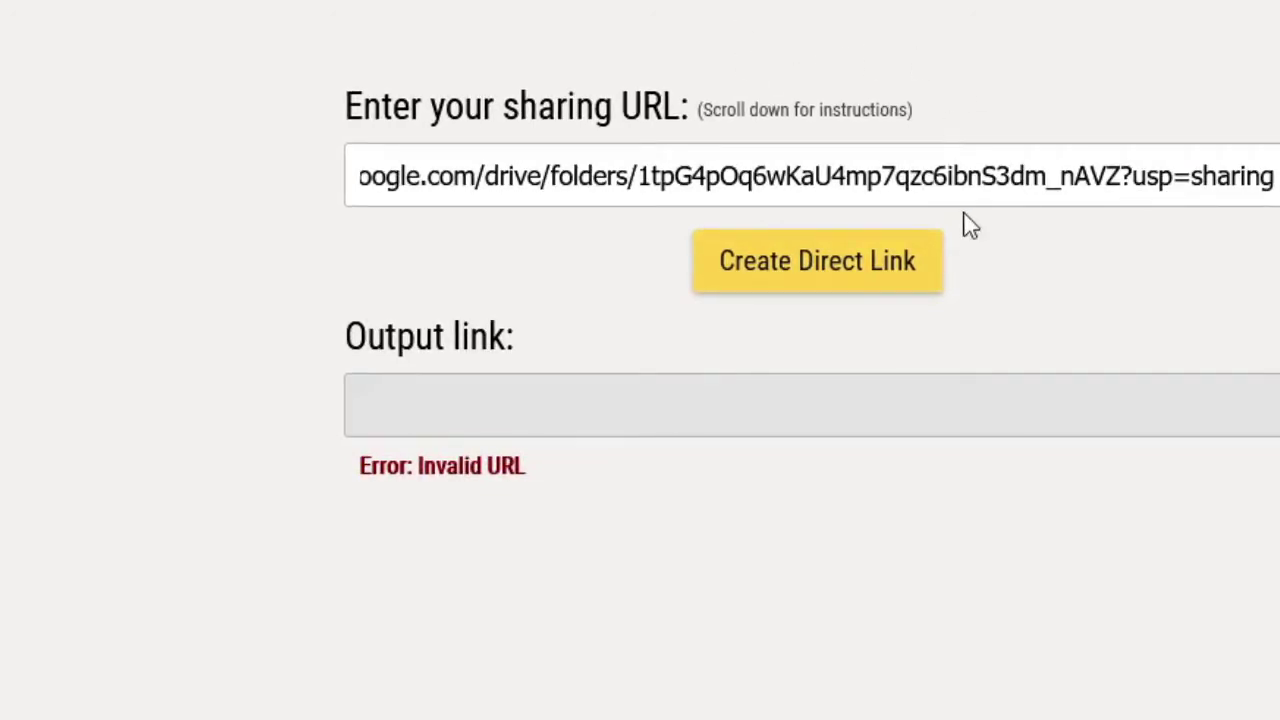
left_click_drag(552, 486, 330, 472)
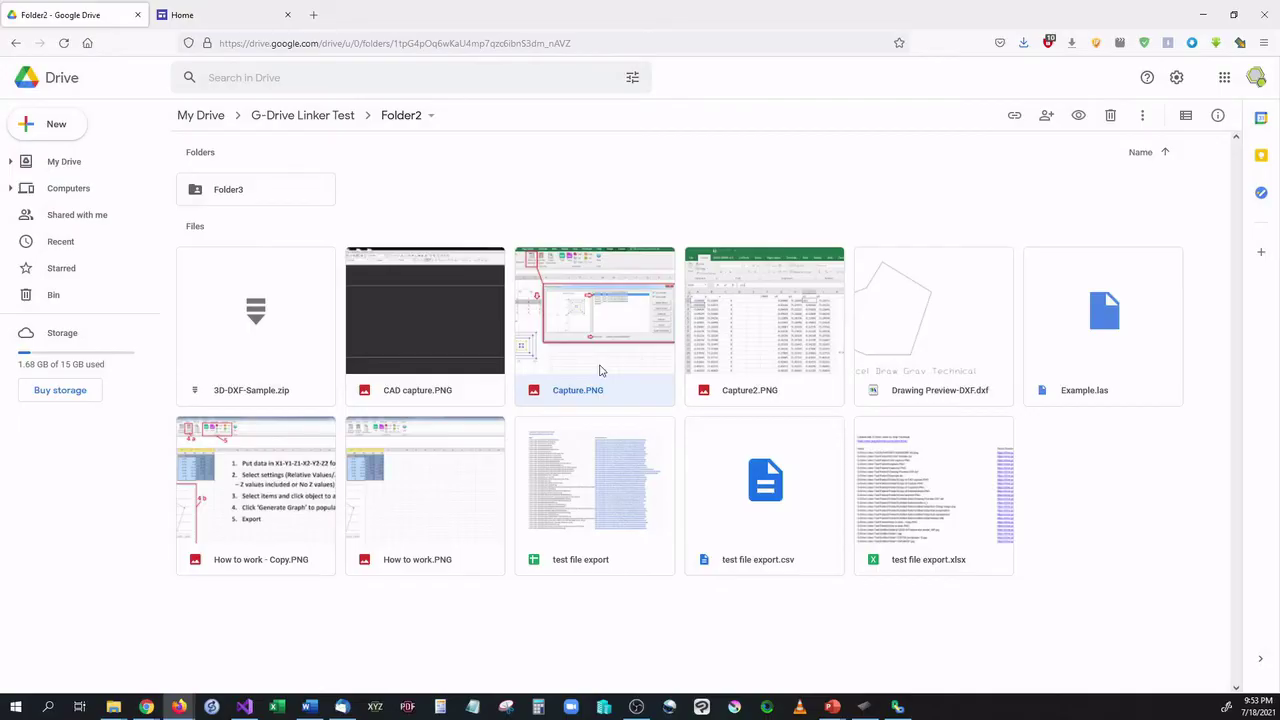
Copy Capture.PNG's sharing link and switch to the Untitled spreadsheet.
right_click(600, 370)
mouse_move(622, 369)
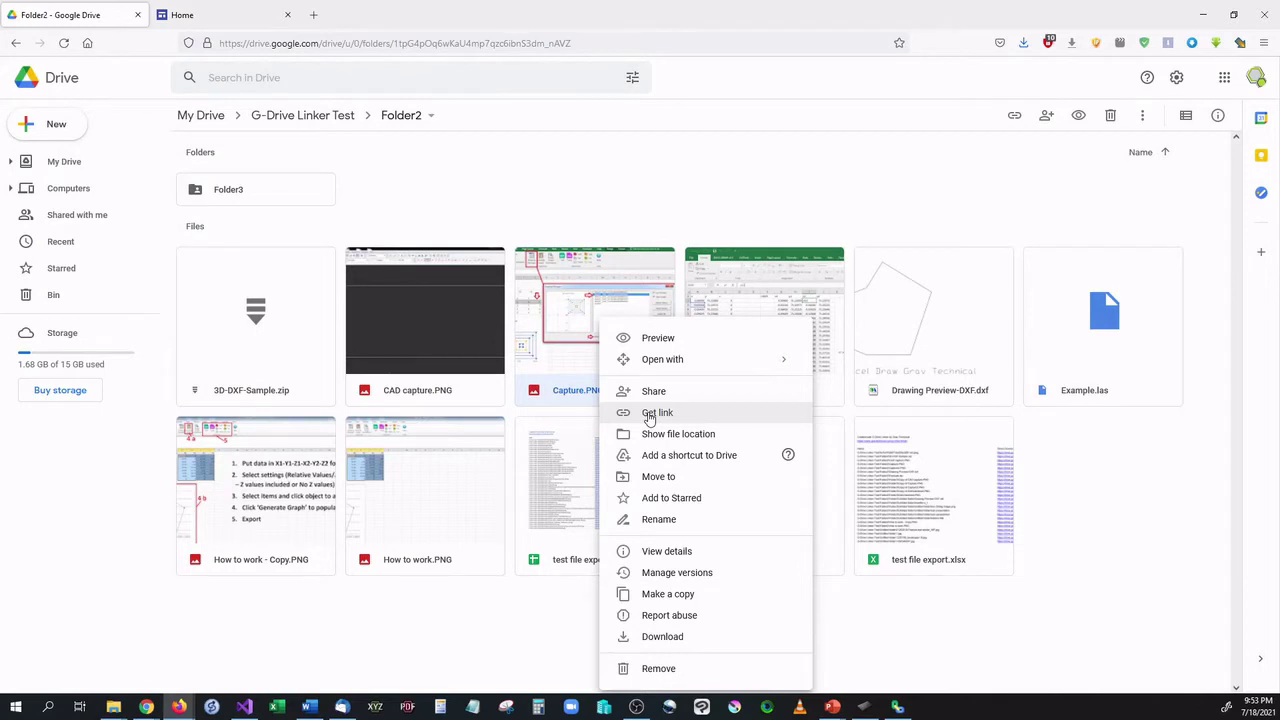
left_click(652, 418)
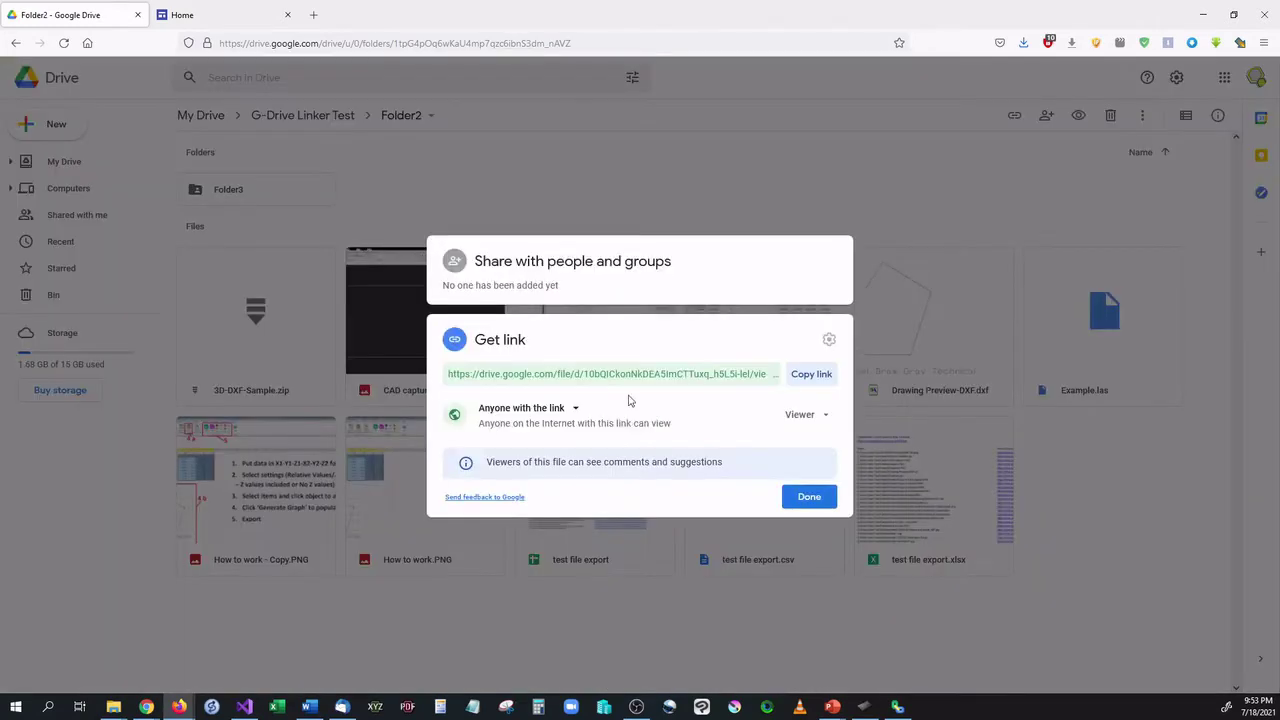
left_click(803, 381)
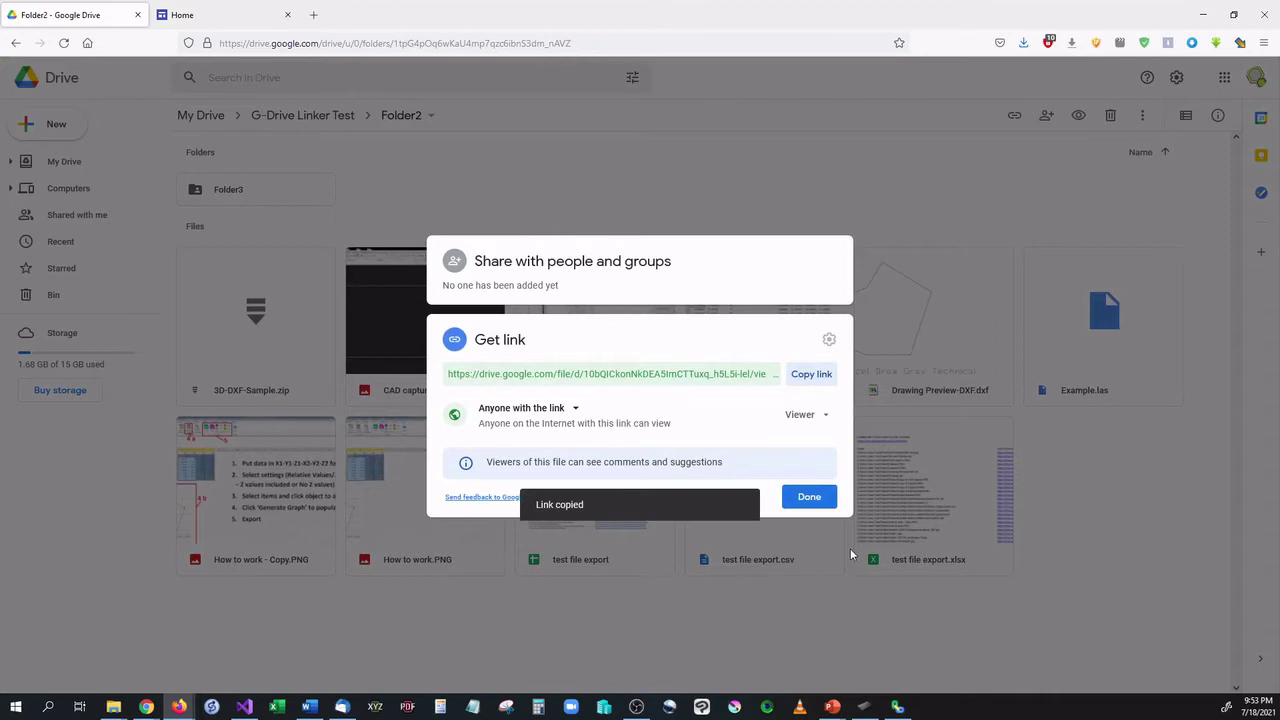
mouse_move(146, 706)
left_click(222, 650)
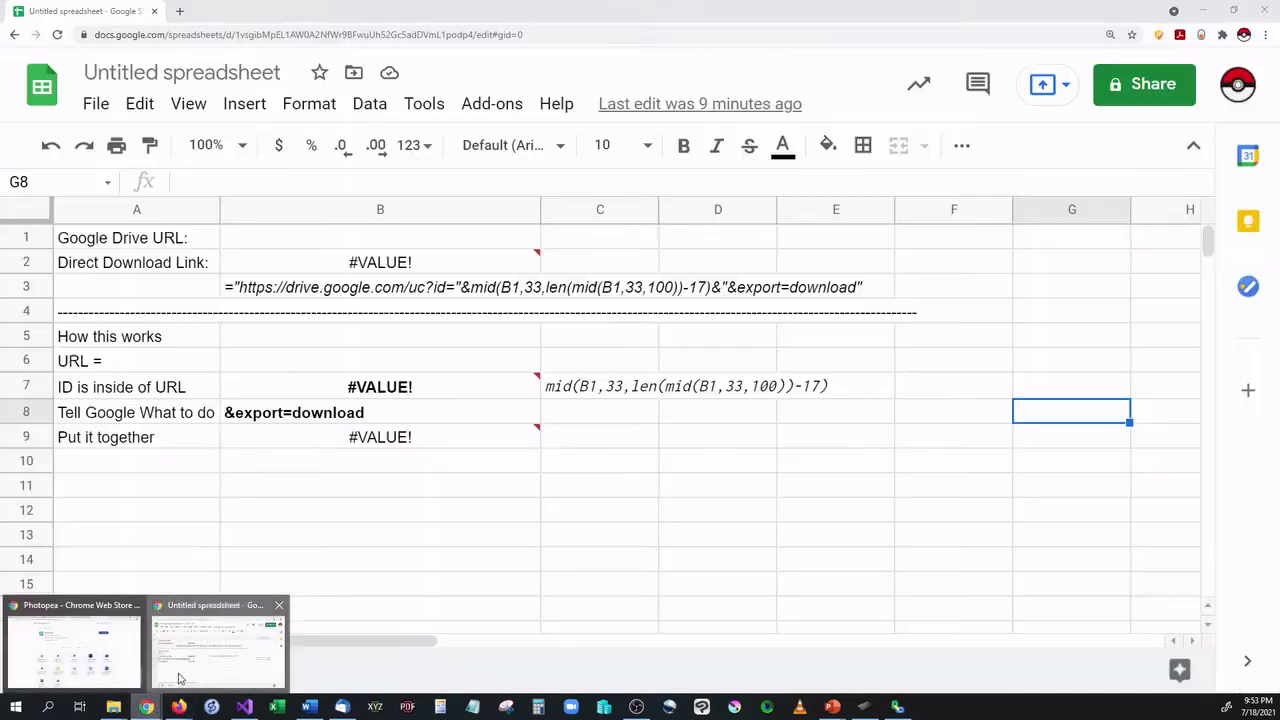
Hide the Sheets menus and trace B2's #VALUE! MID error to the empty URL cell B1.
left_click(391, 519)
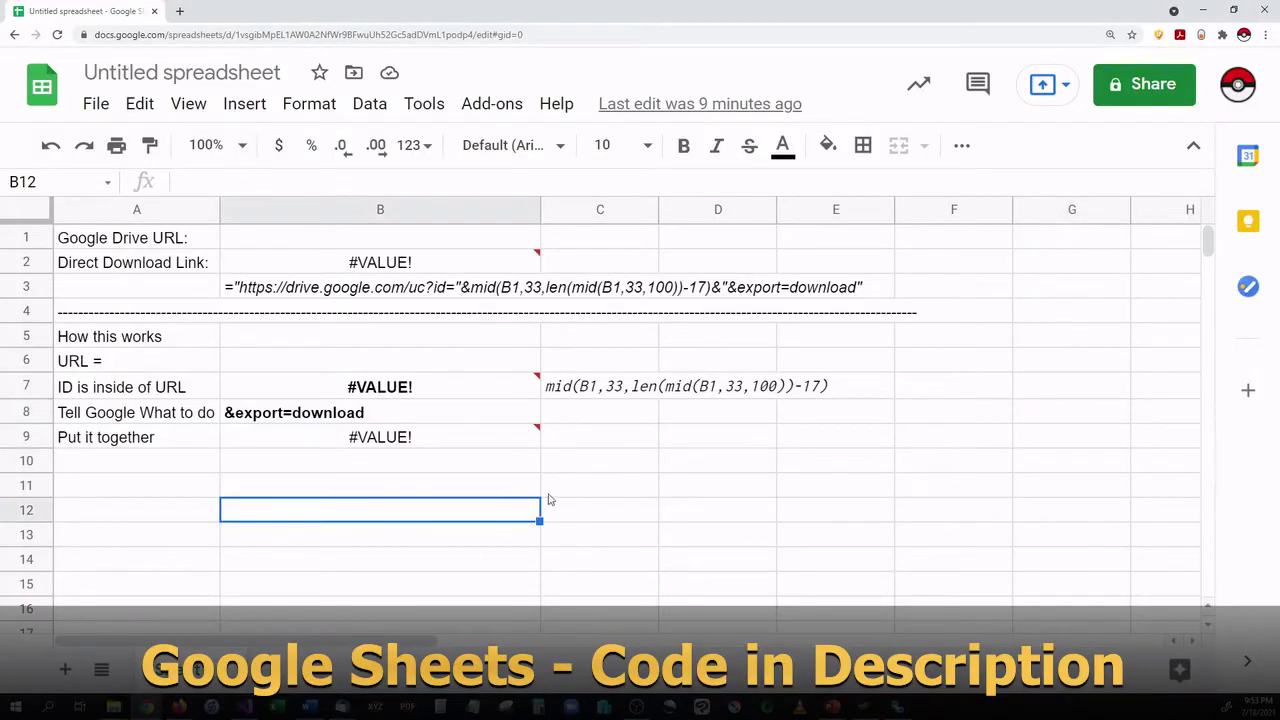
left_click(1193, 145)
left_click(355, 168)
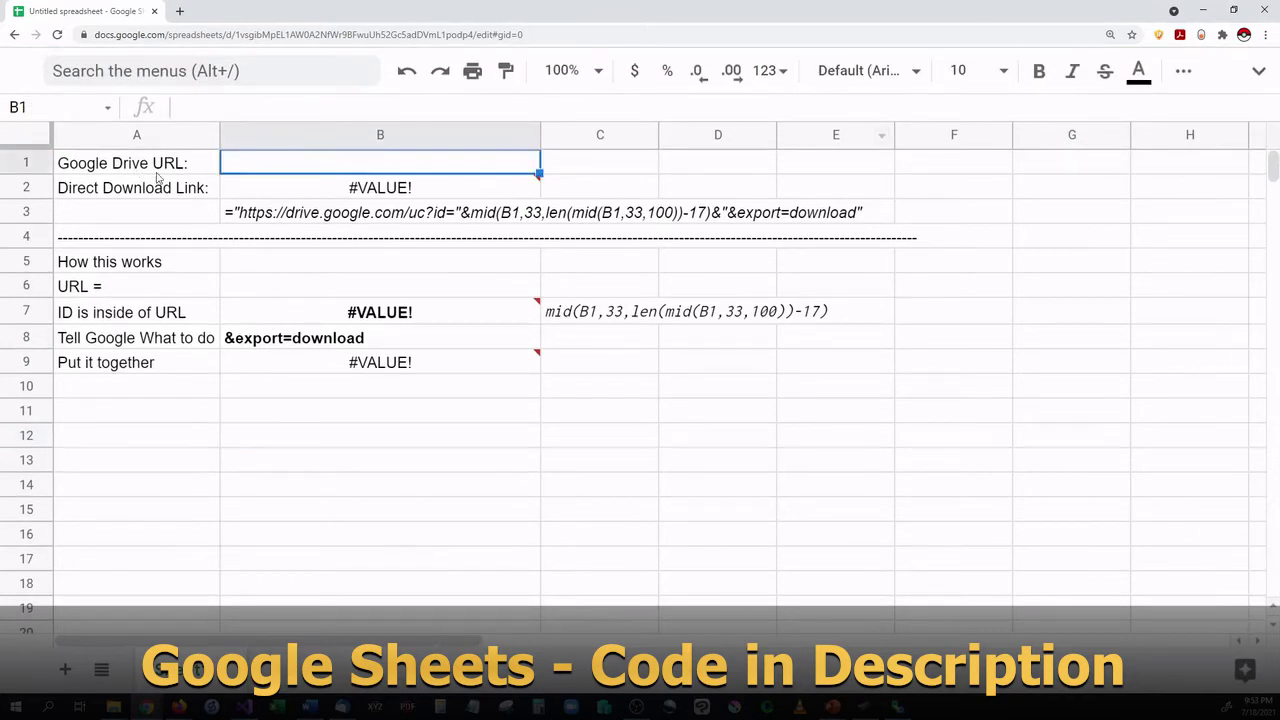
mouse_move(510, 201)
left_click(785, 421)
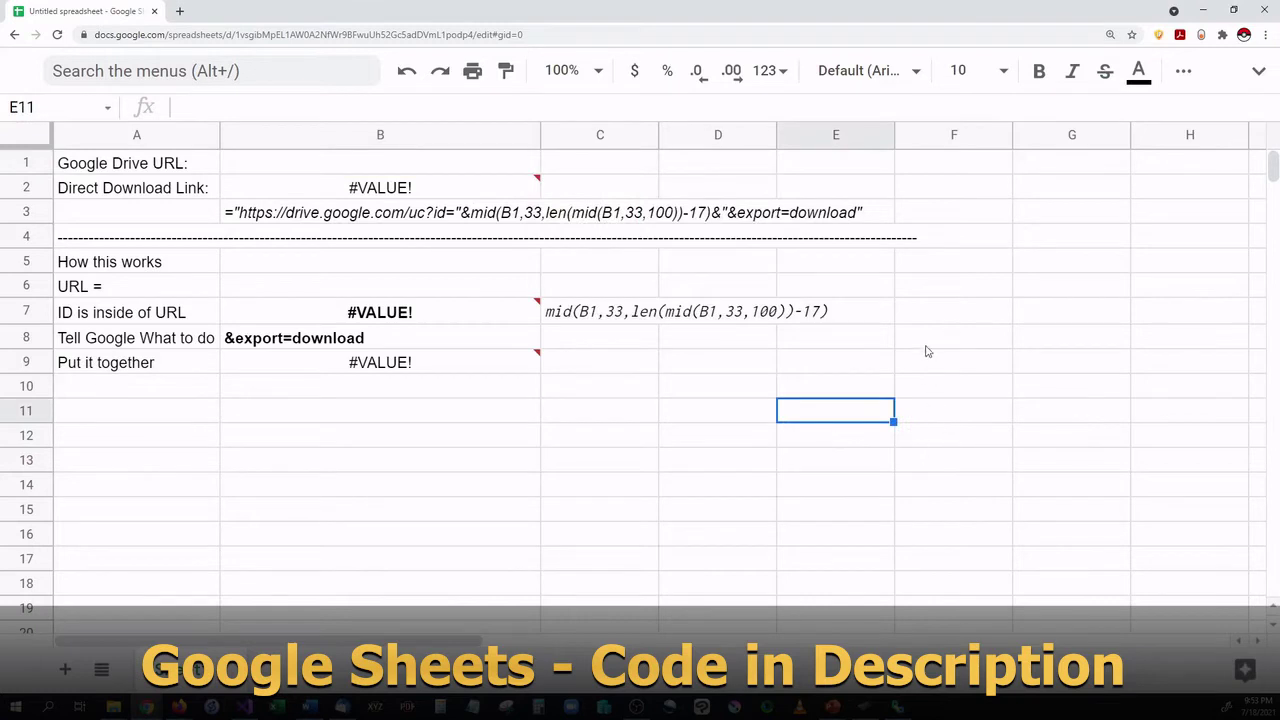
left_click(421, 166)
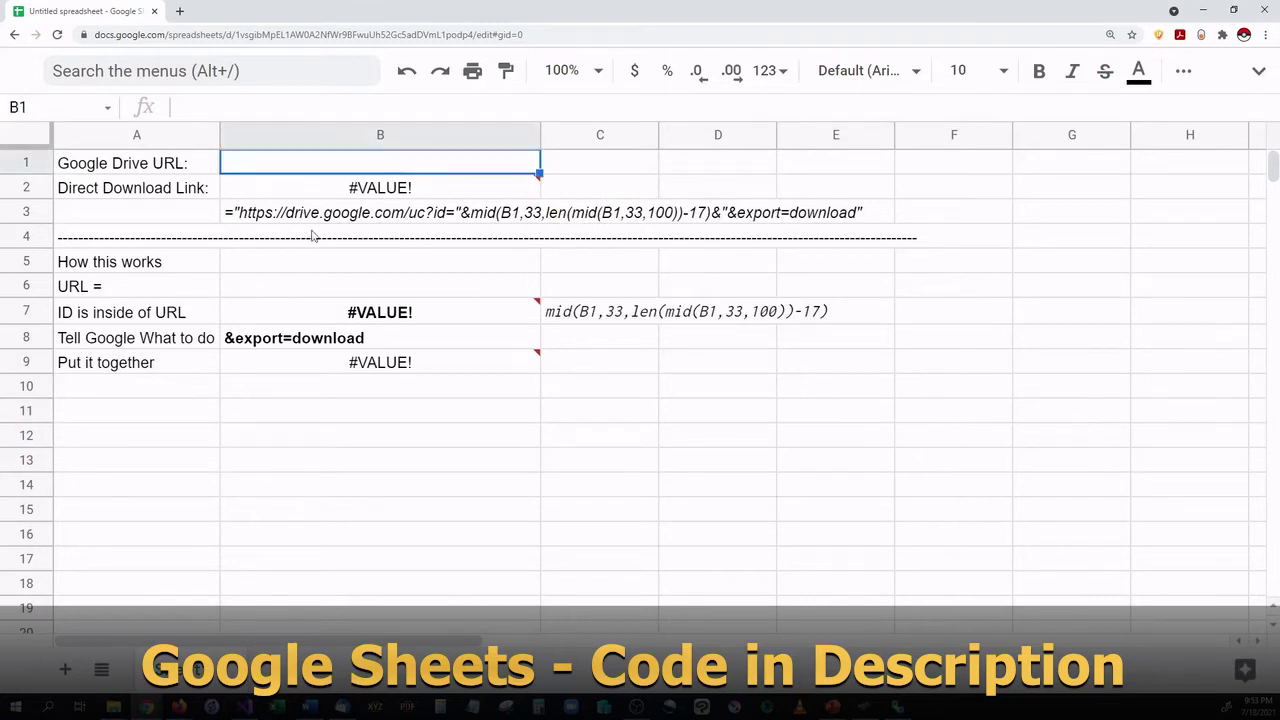
left_click(276, 224)
left_click(425, 197)
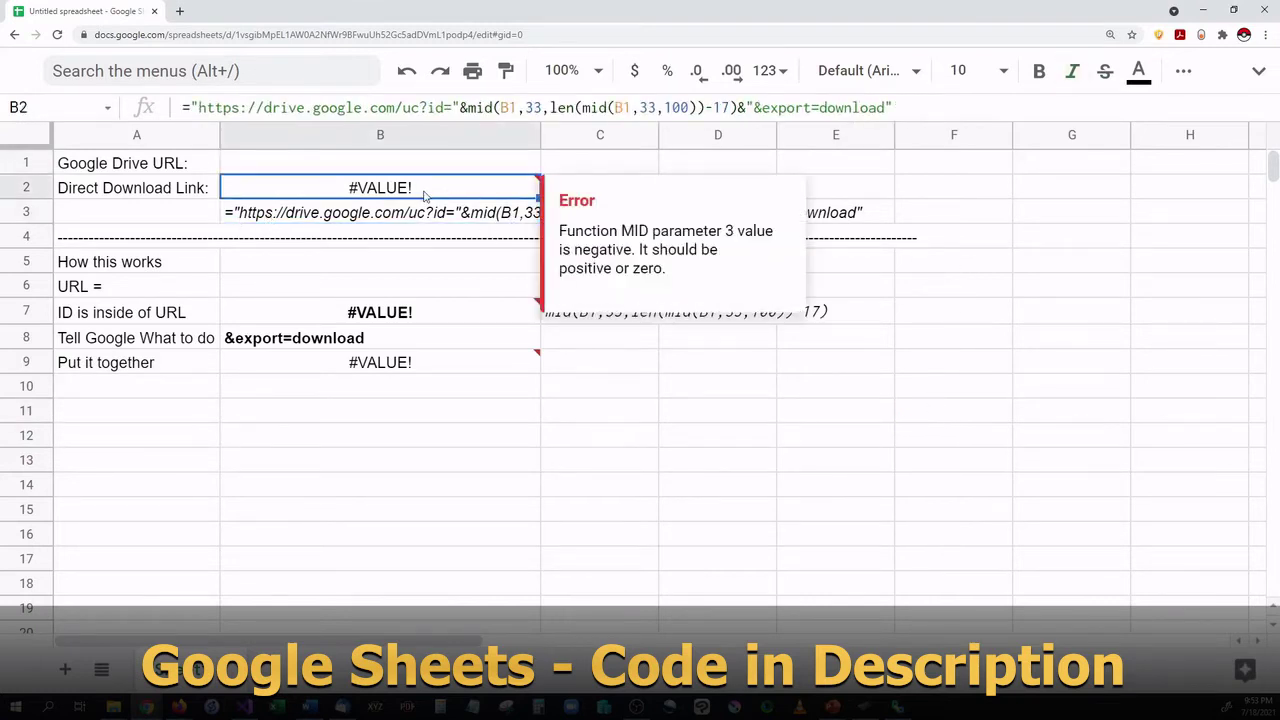
Paste Capture.PNG's sharing link into B1 after reviewing B2's export=download formula.
left_click_drag(905, 108, 624, 108)
left_click(942, 114)
left_click(993, 293)
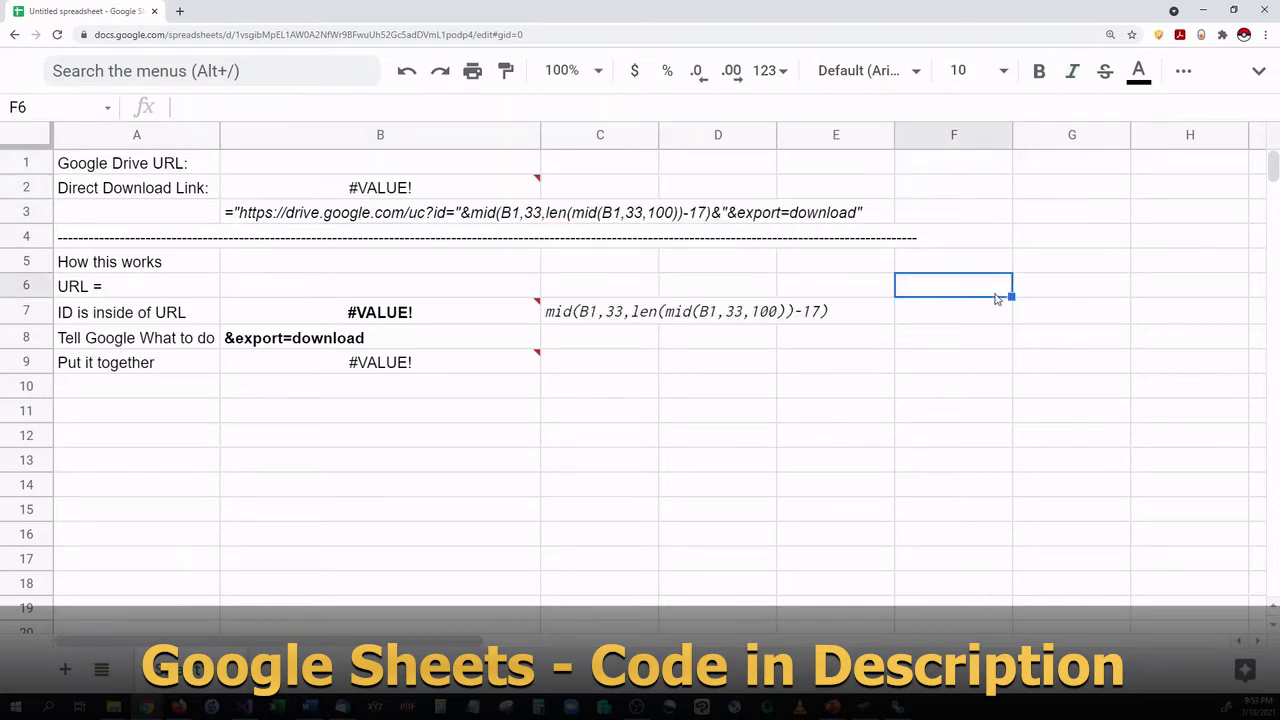
left_click(424, 167)
right_click(410, 167)
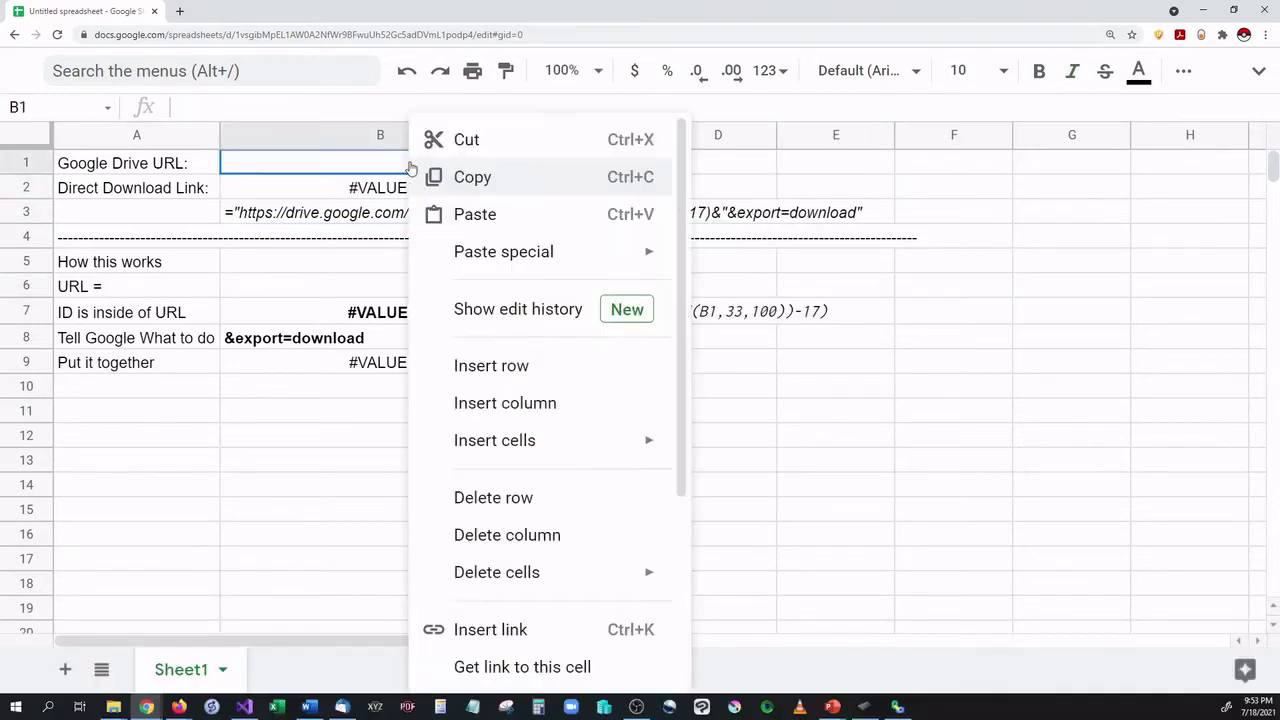
left_click(466, 212)
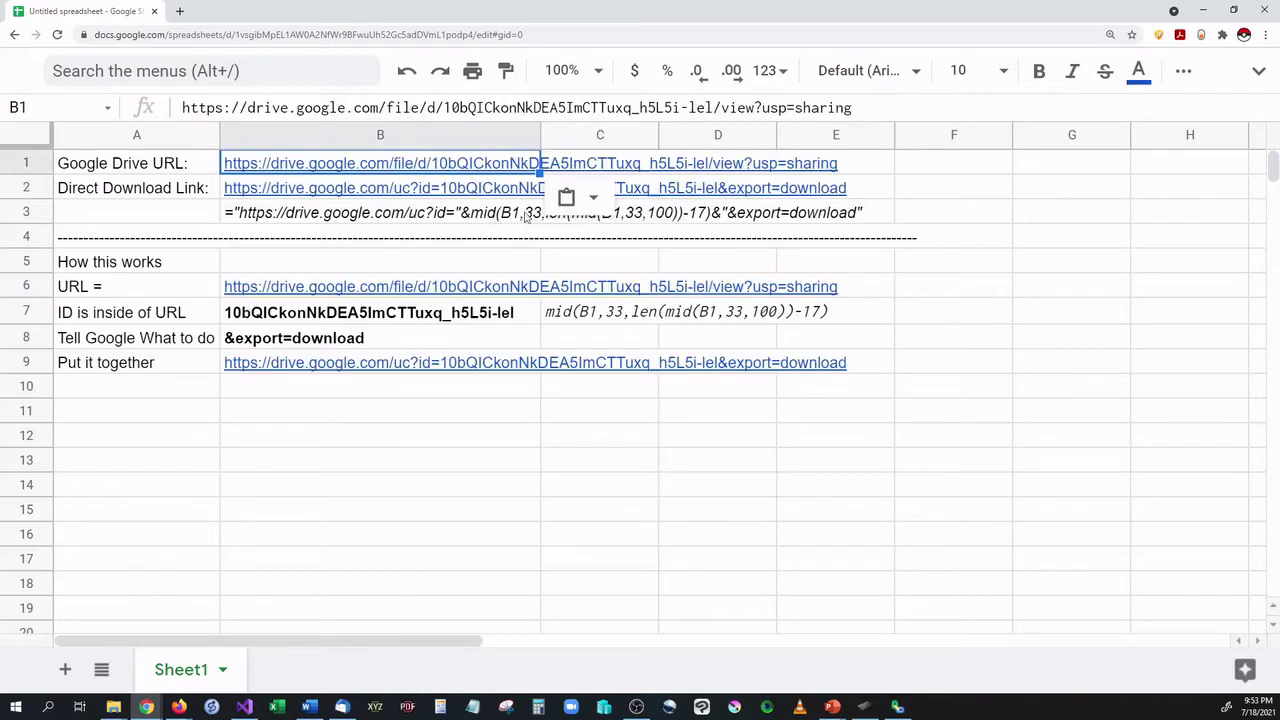
left_click(1030, 272)
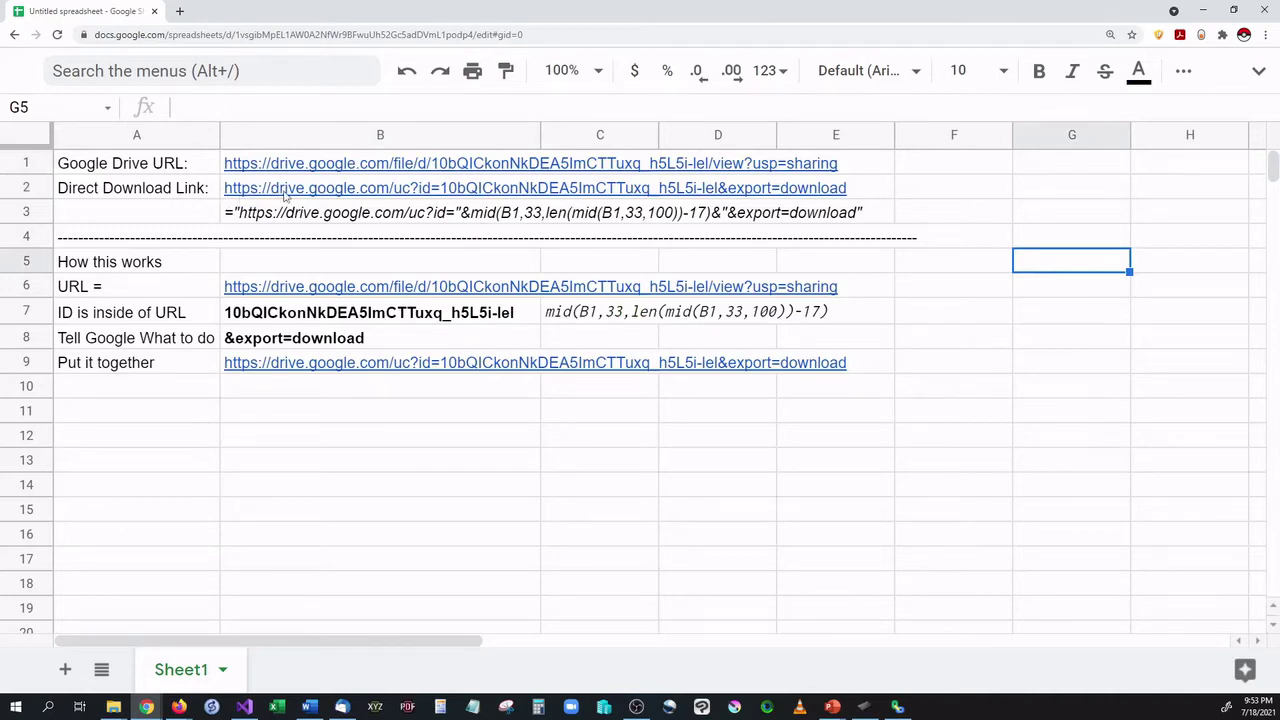
Copy the generated direct download link from B2.
left_click(322, 195)
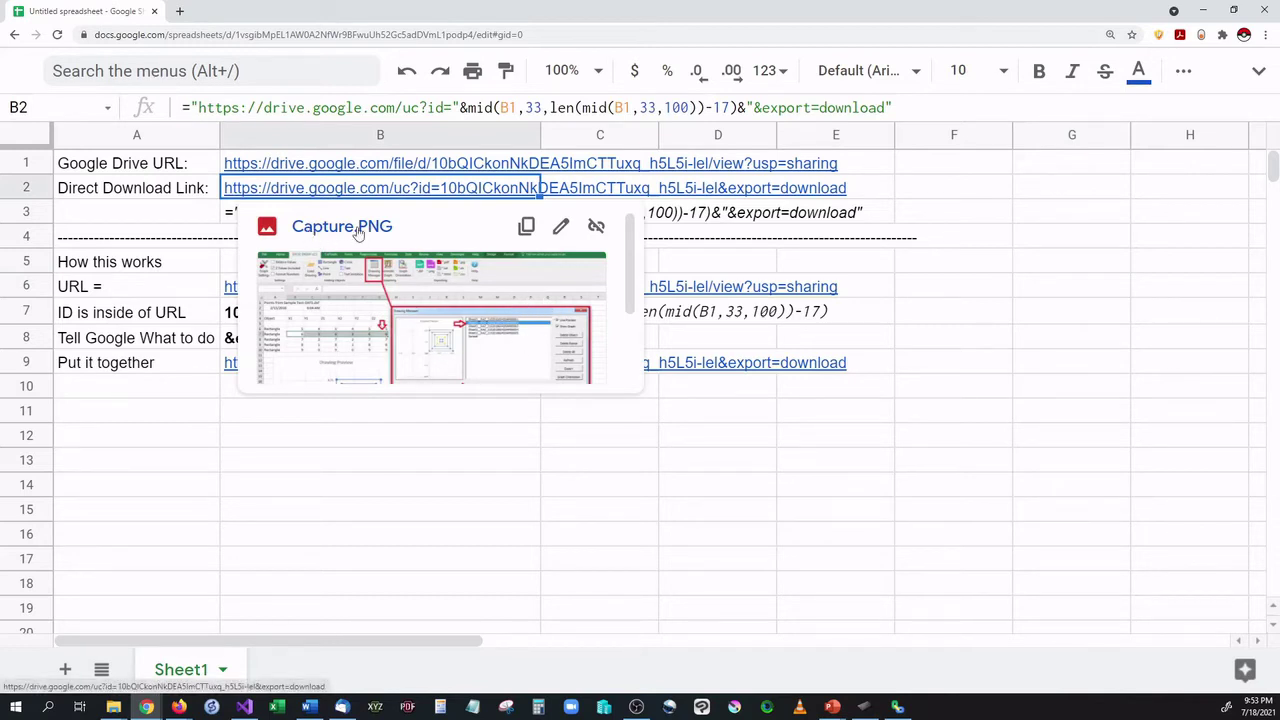
right_click(420, 195)
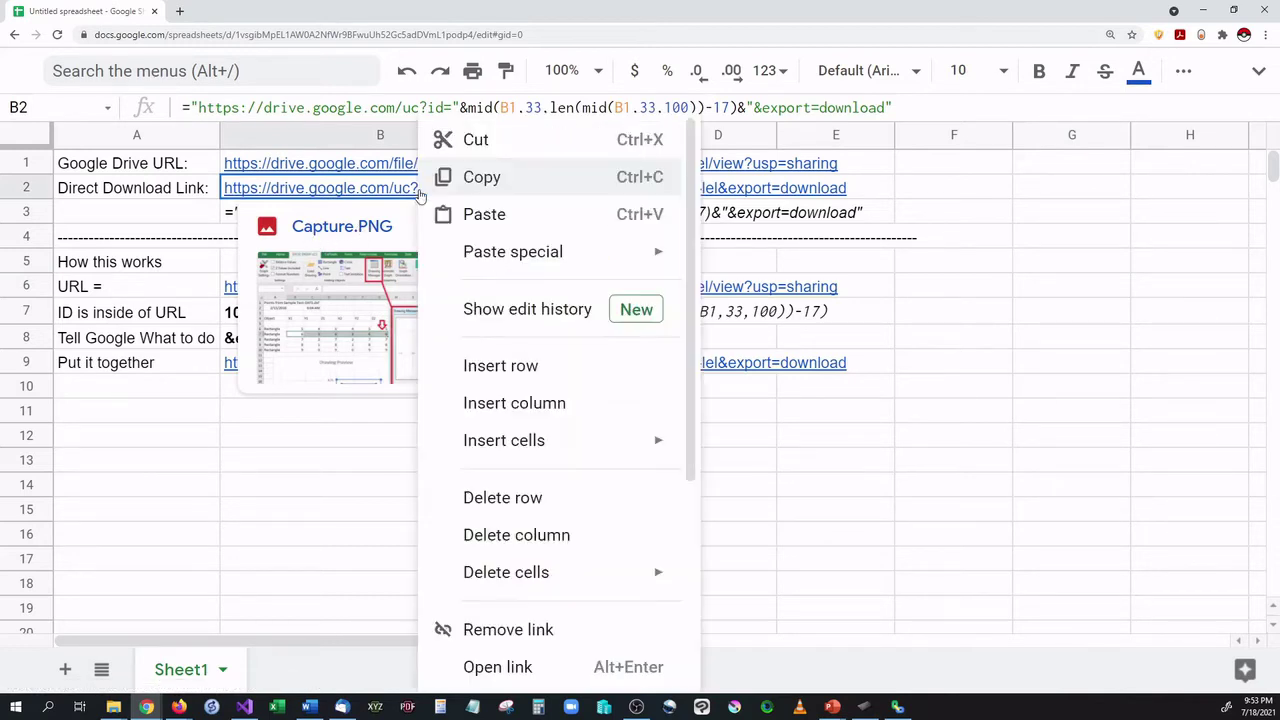
left_click(421, 188)
Test B2's link in a new tab, cancel the Capture.PNG download, and return to Sheets.
left_click(179, 11)
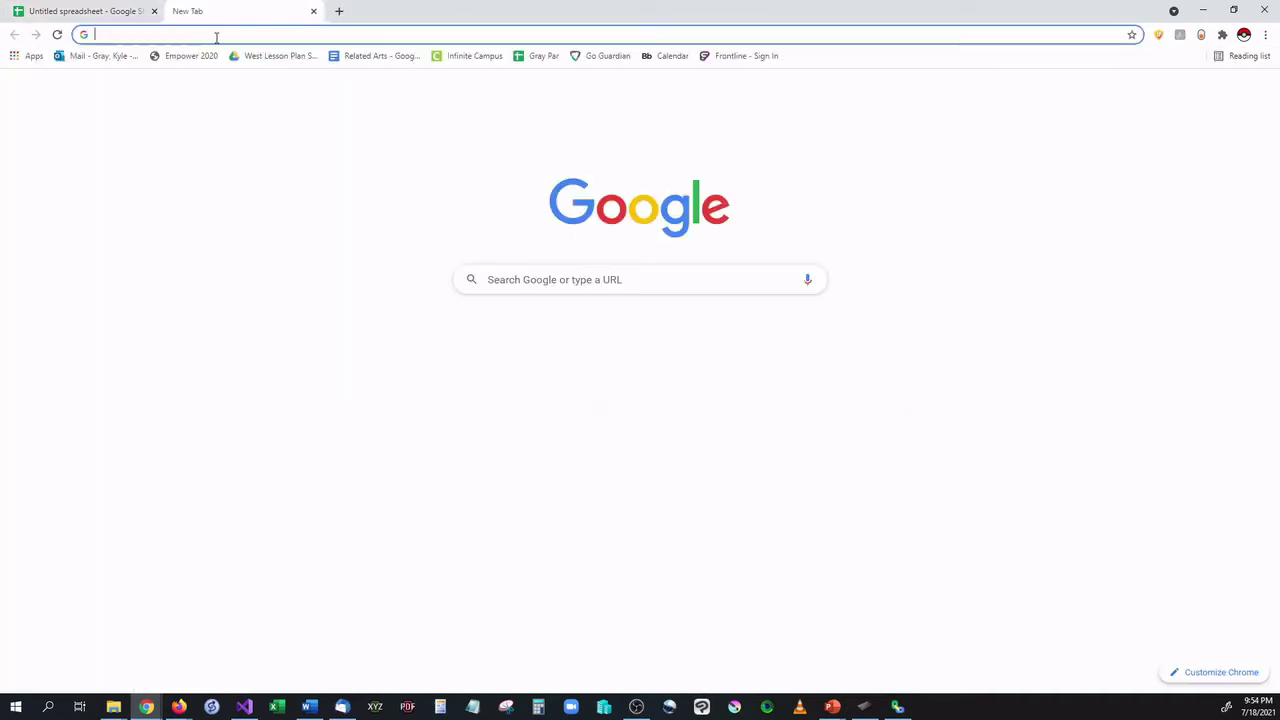
key("ctrl+v")
key("Return")
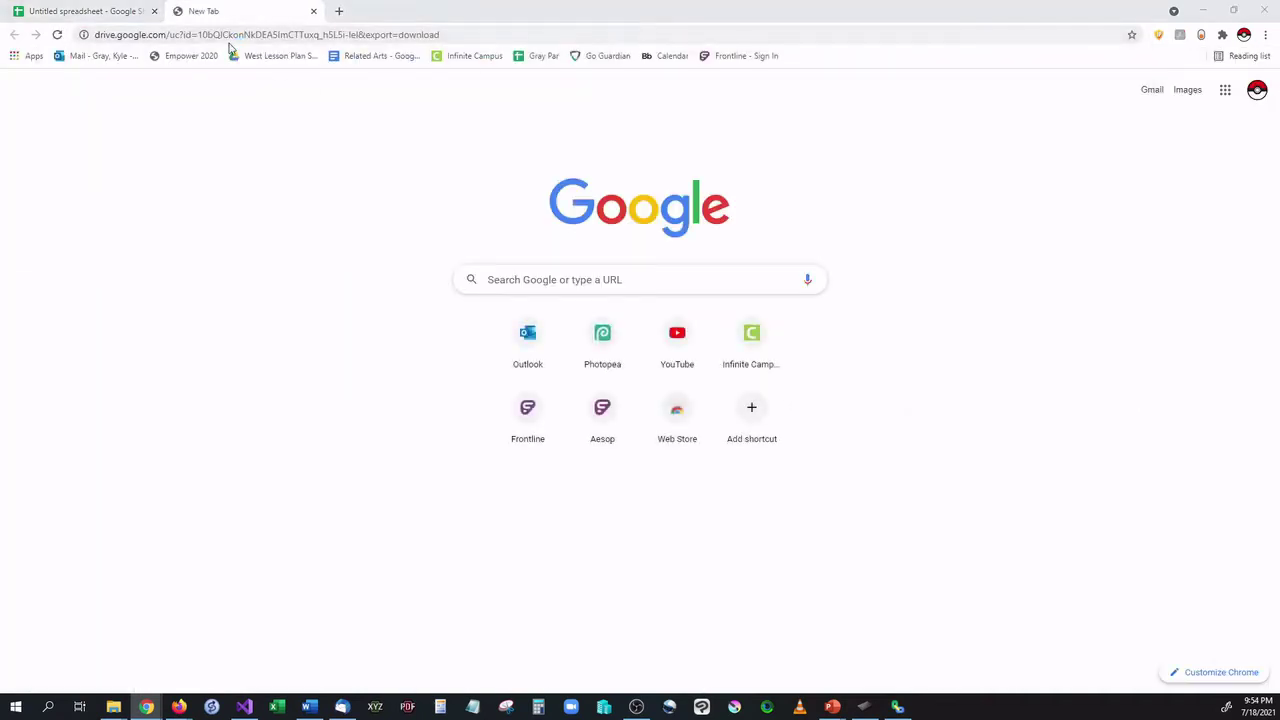
left_click(458, 297)
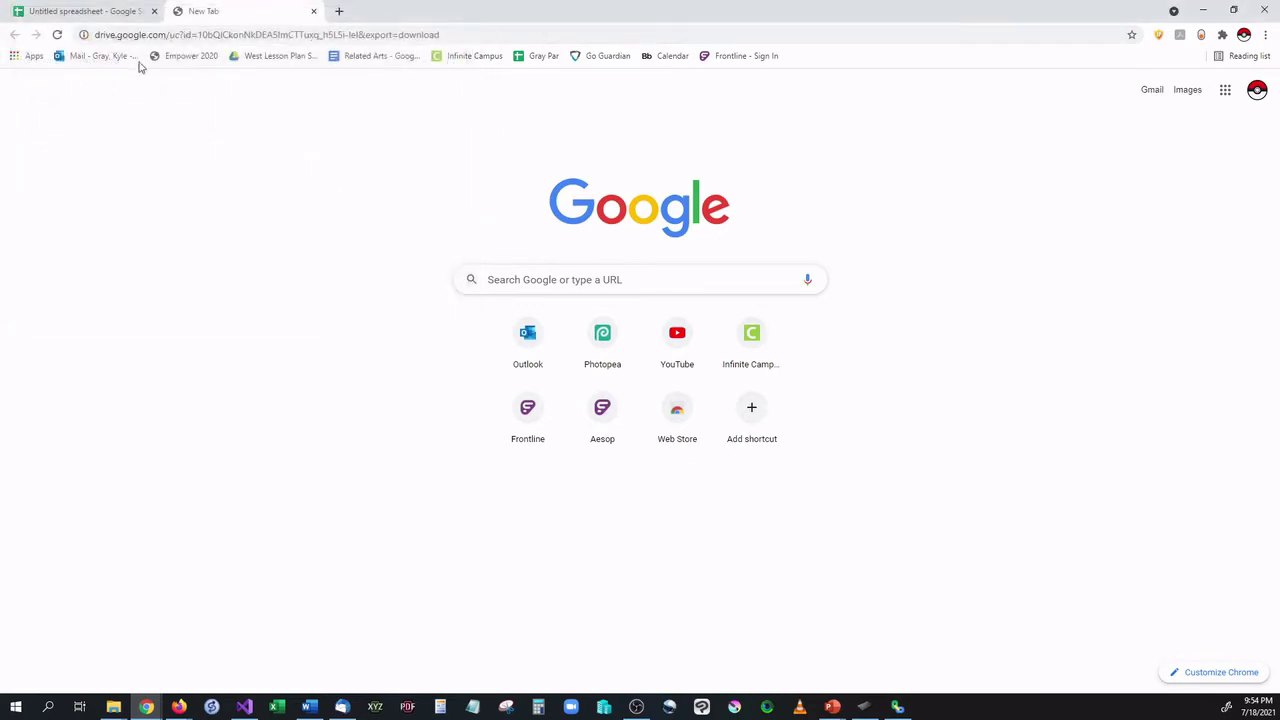
left_click(65, 12)
left_click(950, 338)
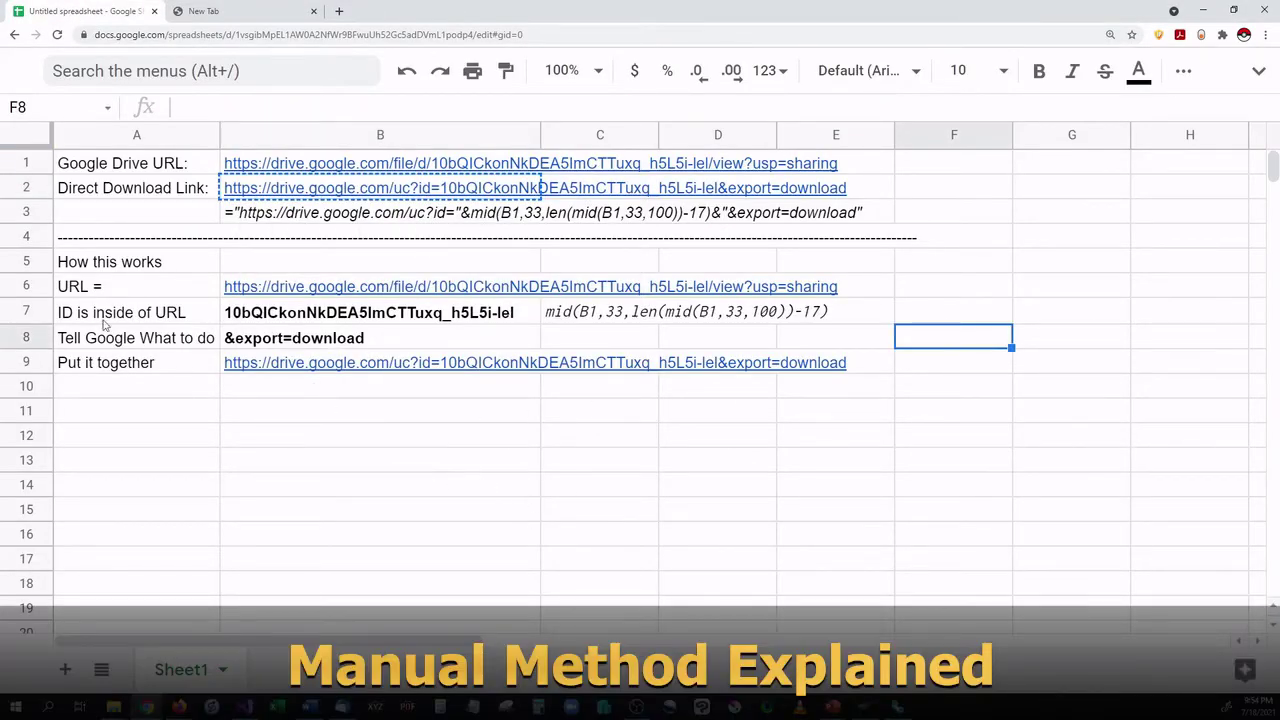
left_click(135, 288)
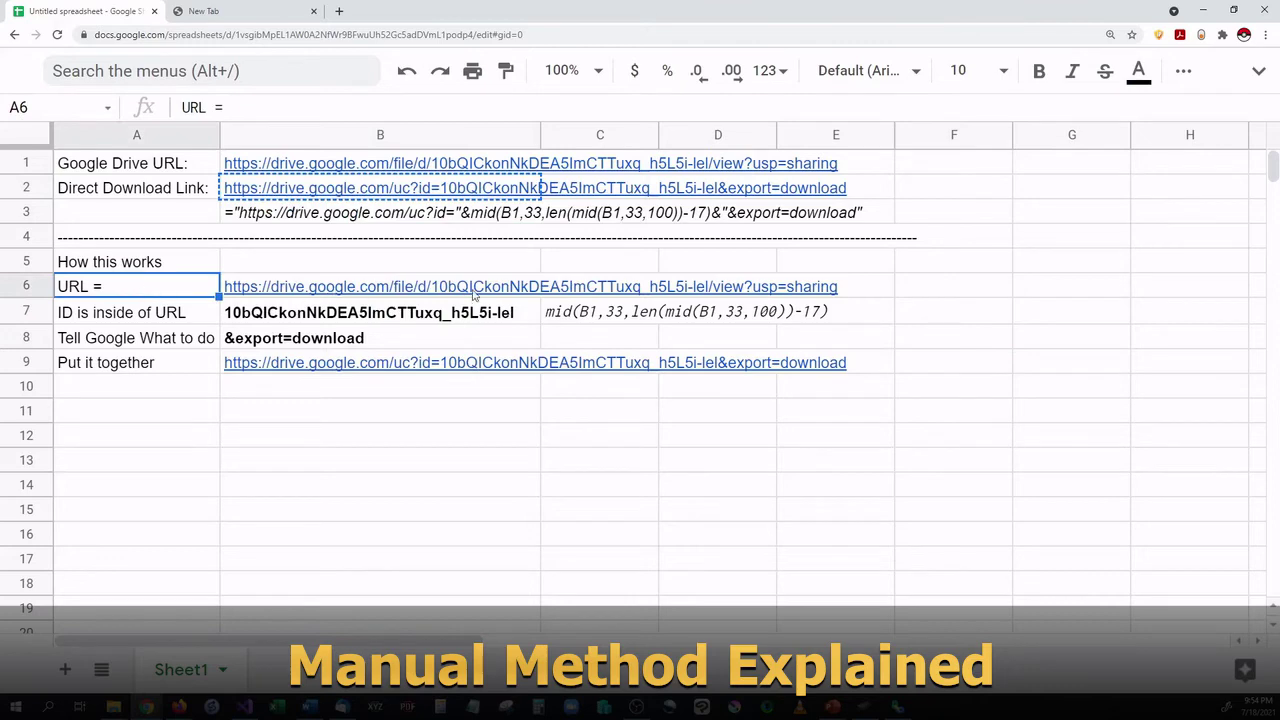
left_click(229, 161)
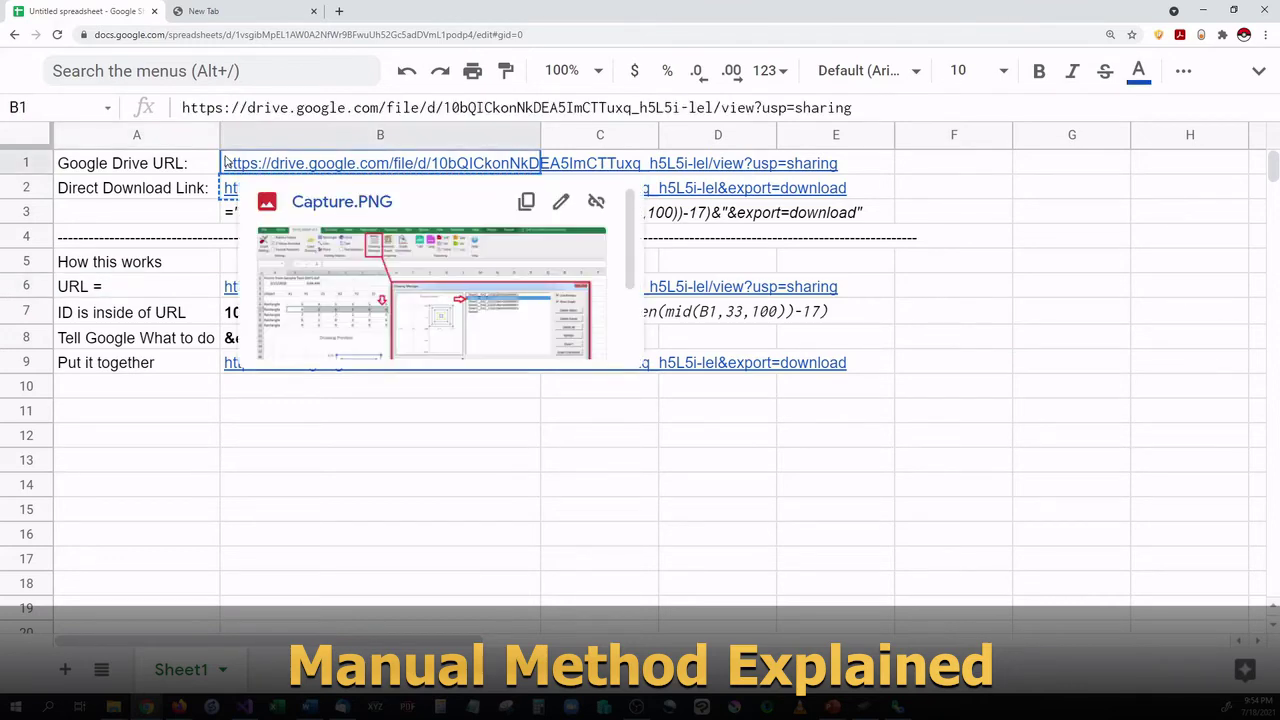
left_click(1065, 470)
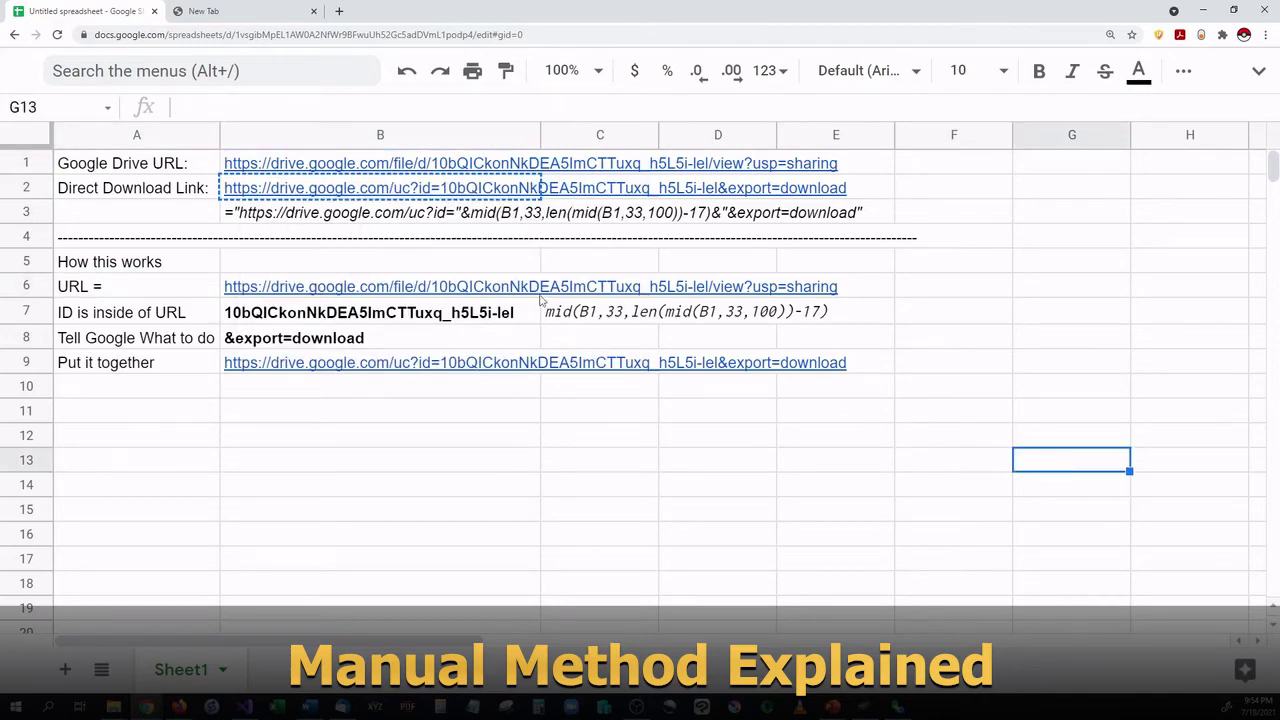
left_click(144, 319)
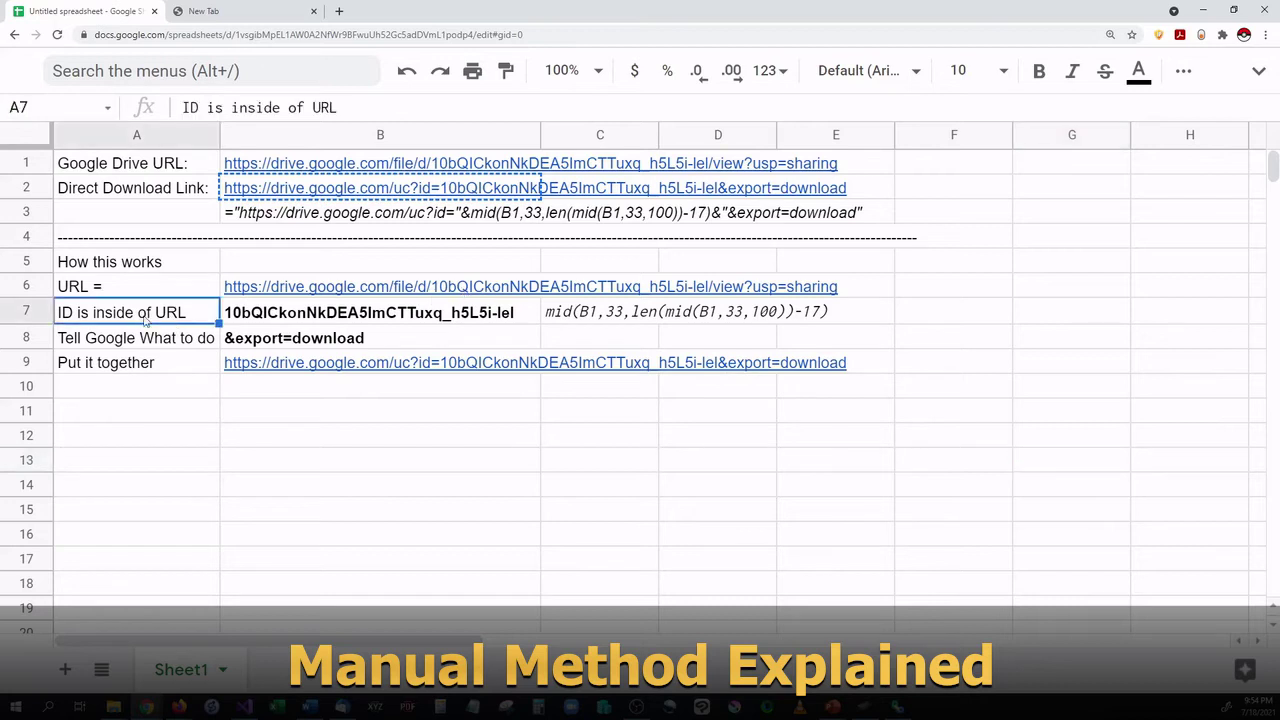
left_click(237, 318)
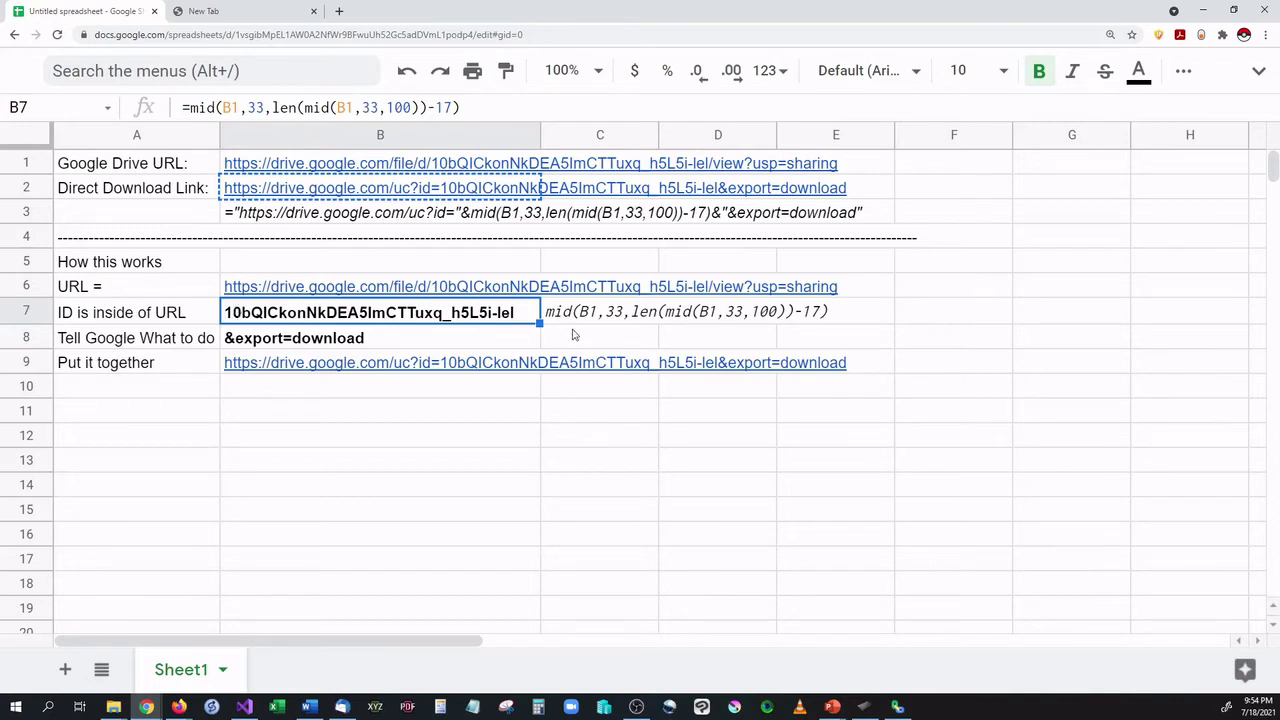
left_click(574, 327)
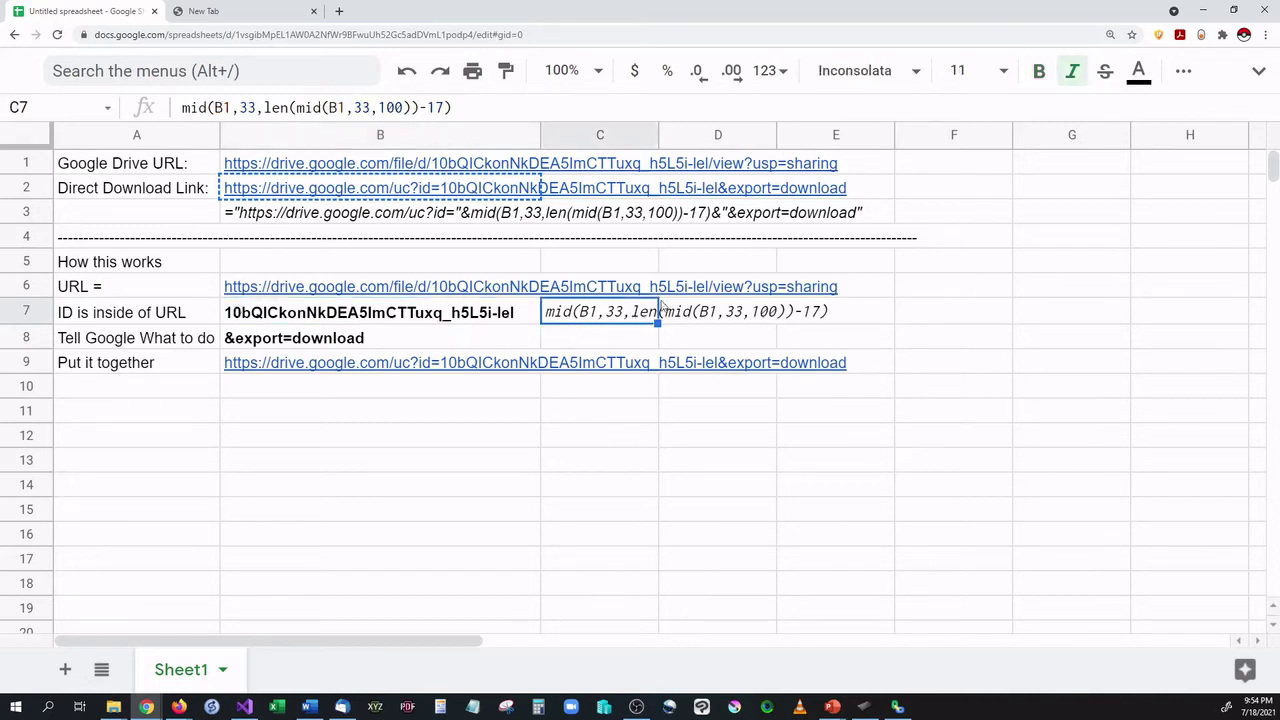
mouse_move(435, 171)
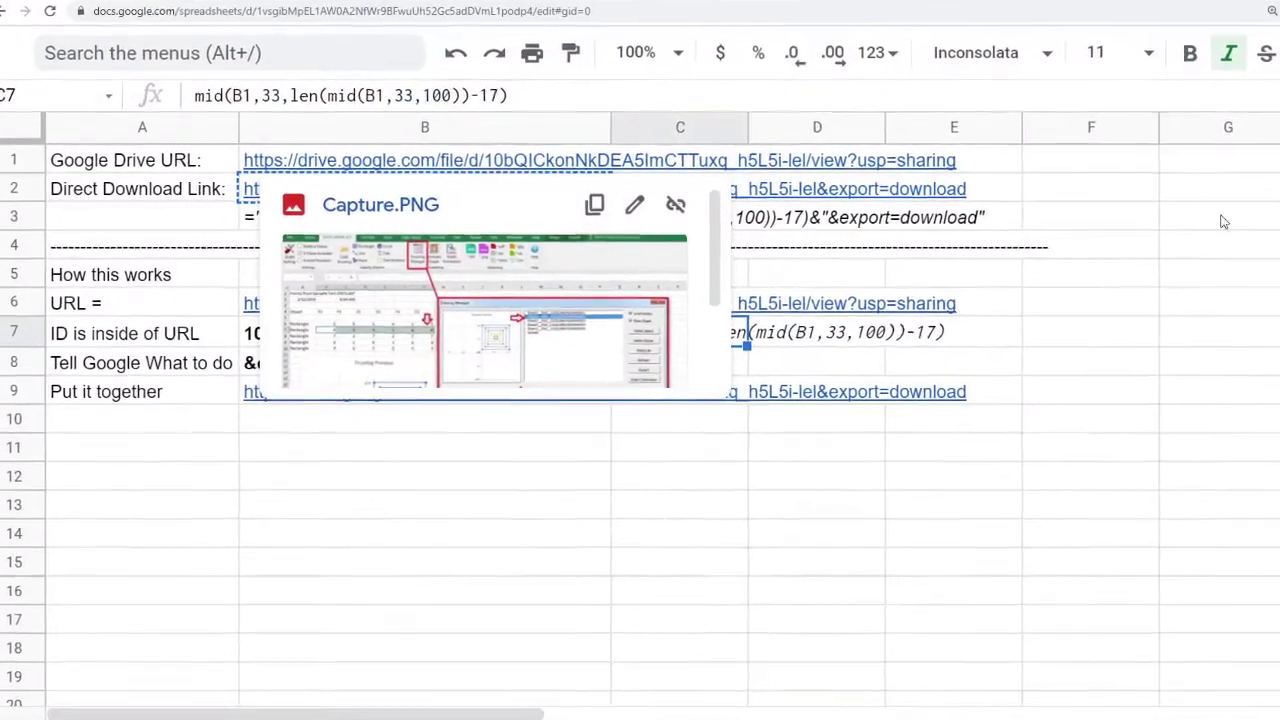
left_click(1060, 238)
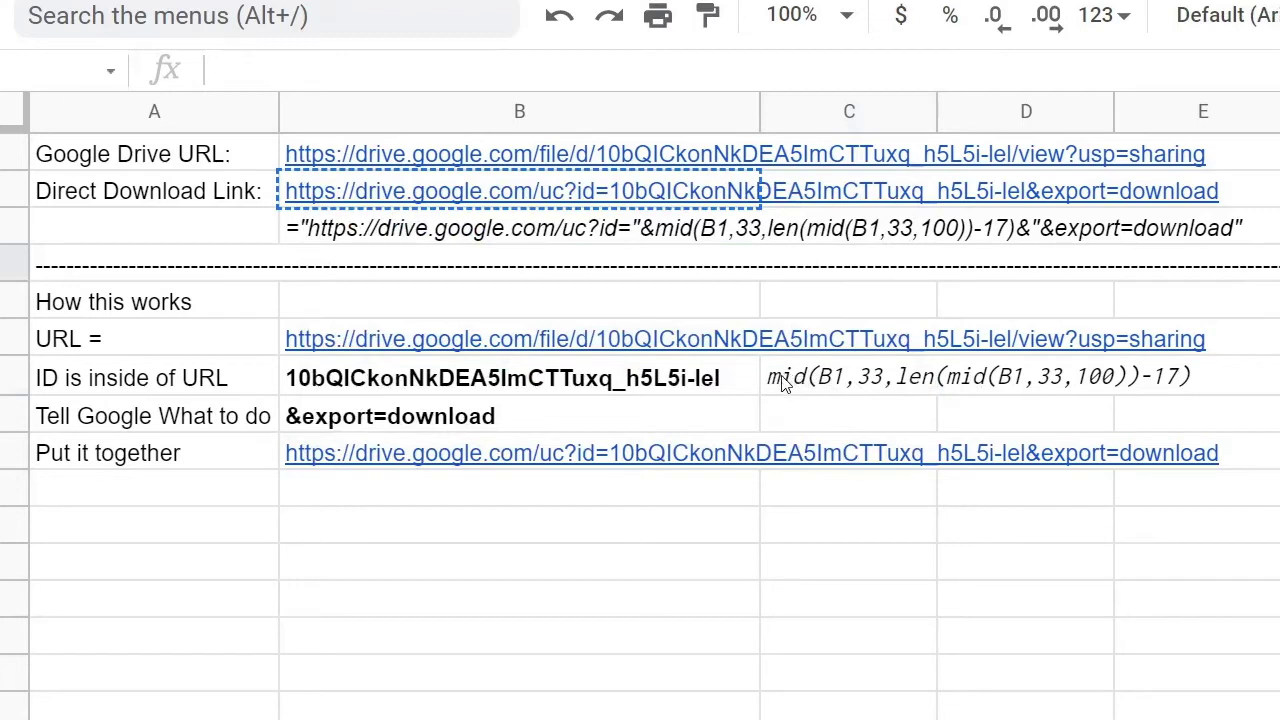
left_click(785, 385)
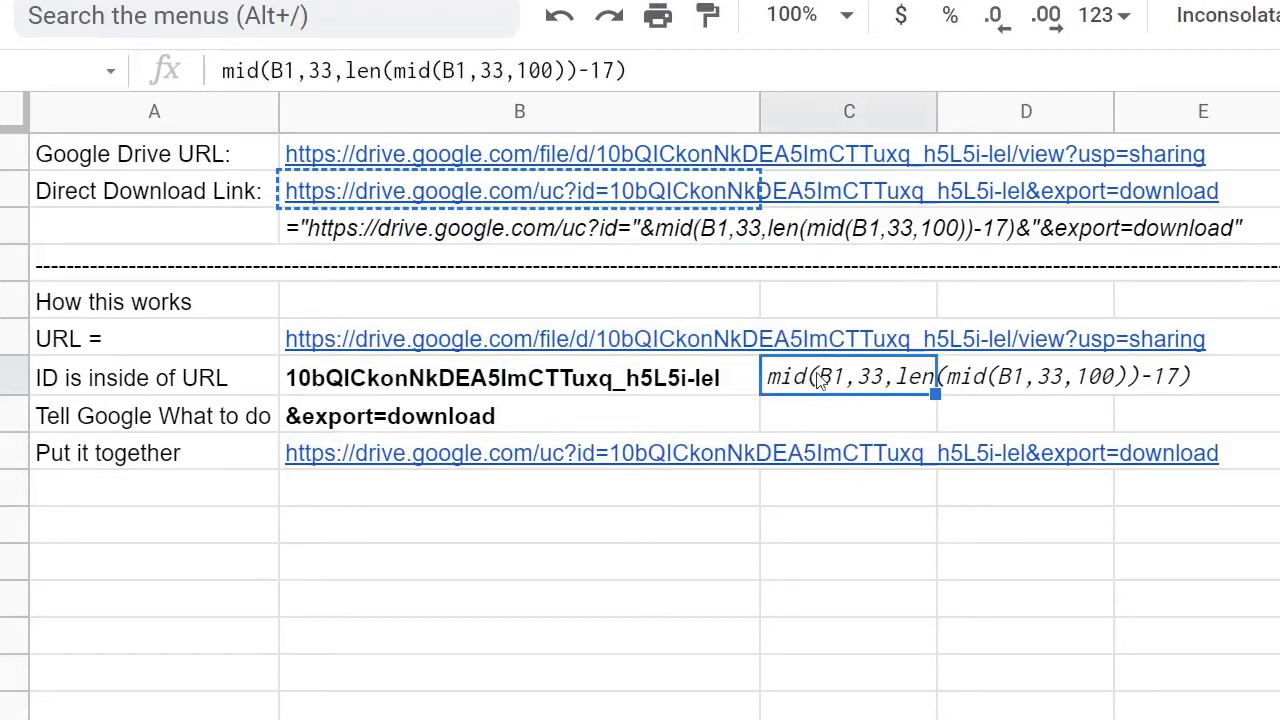
left_click(168, 430)
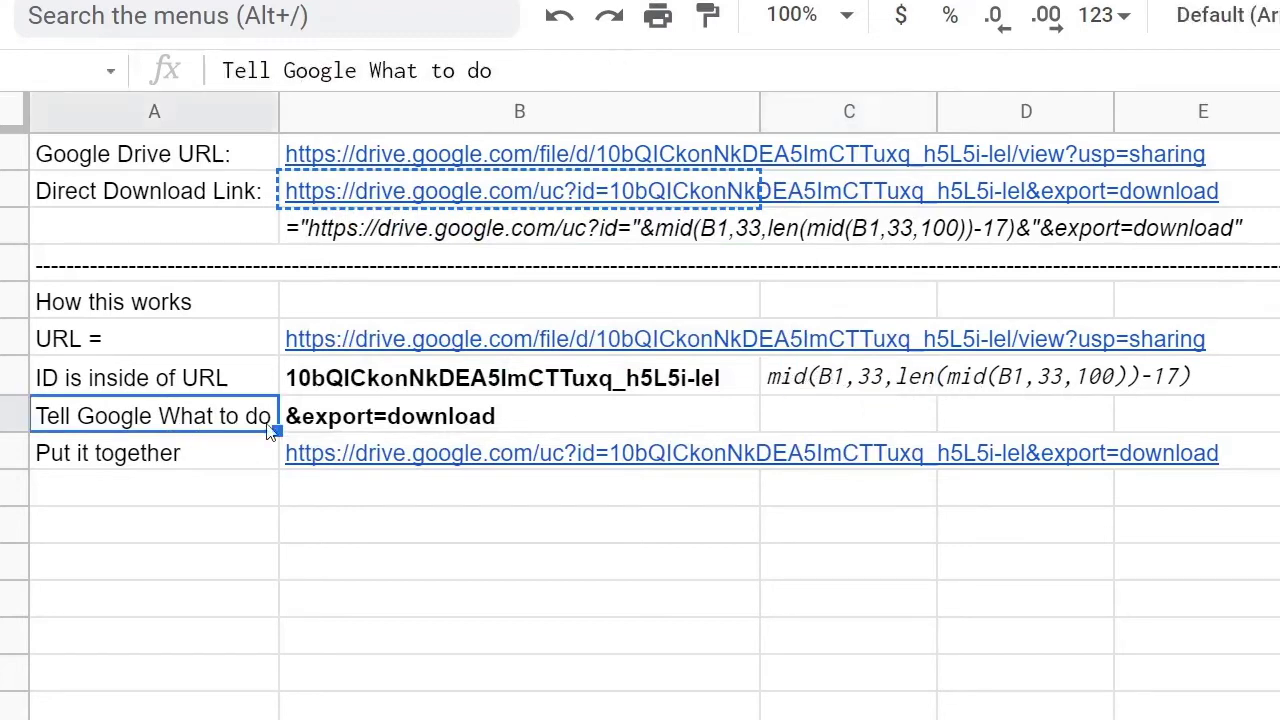
left_click(316, 425)
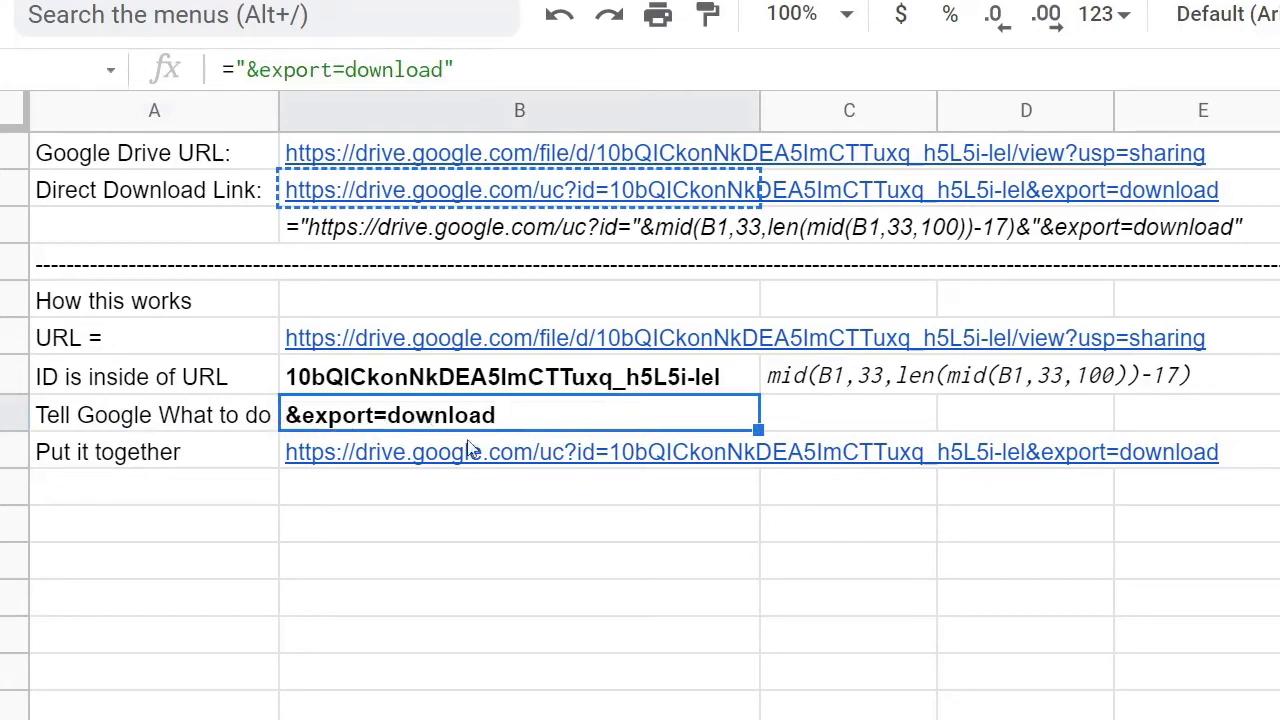
left_click(470, 535)
left_click(320, 484)
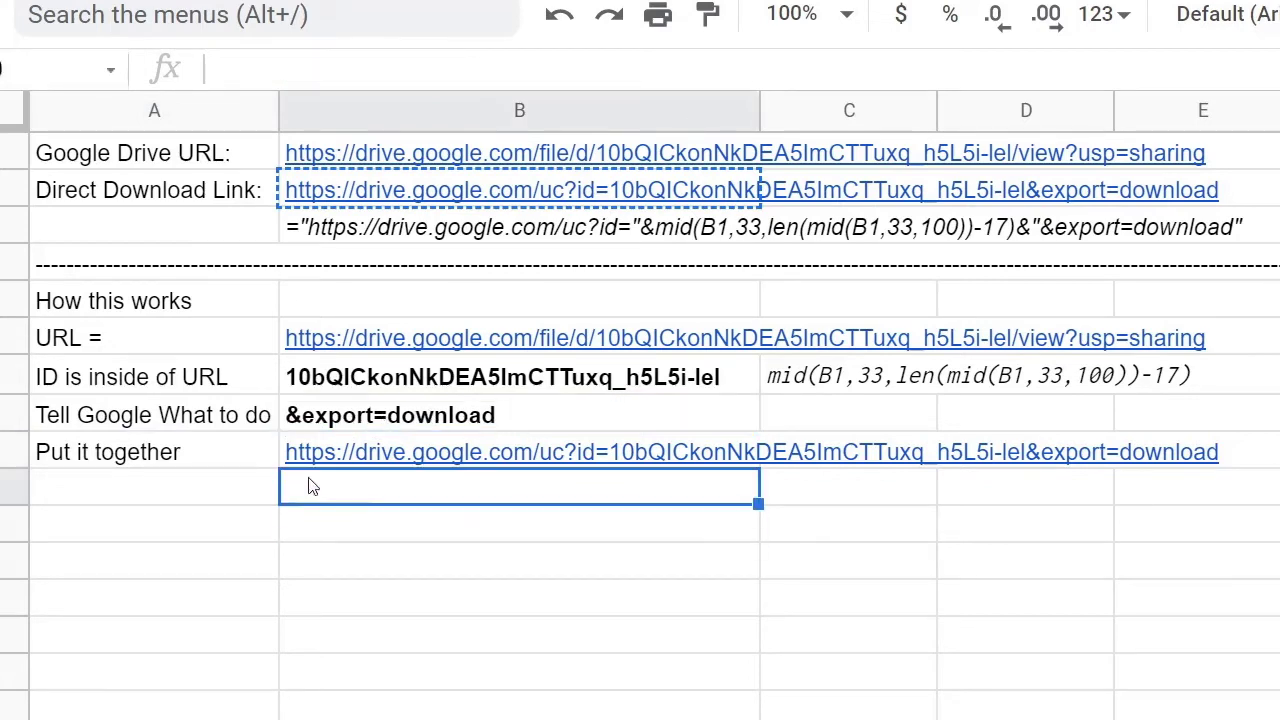
left_click(255, 464)
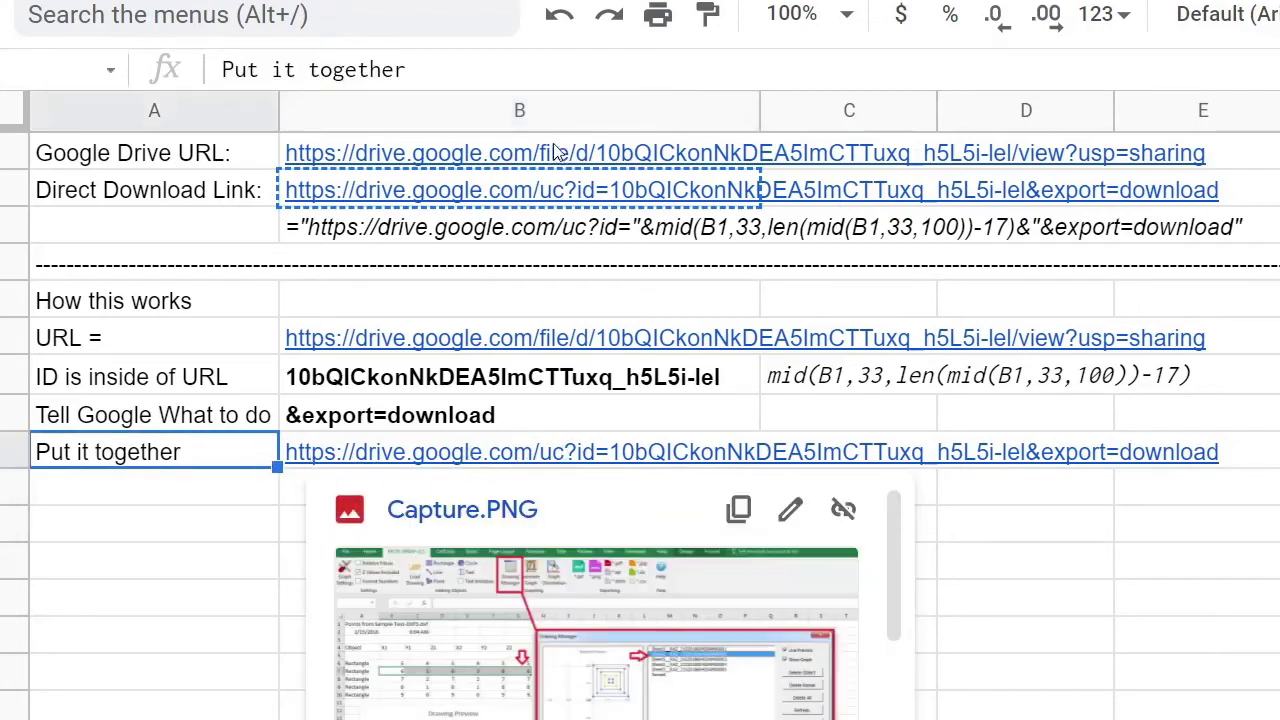
mouse_move(566, 165)
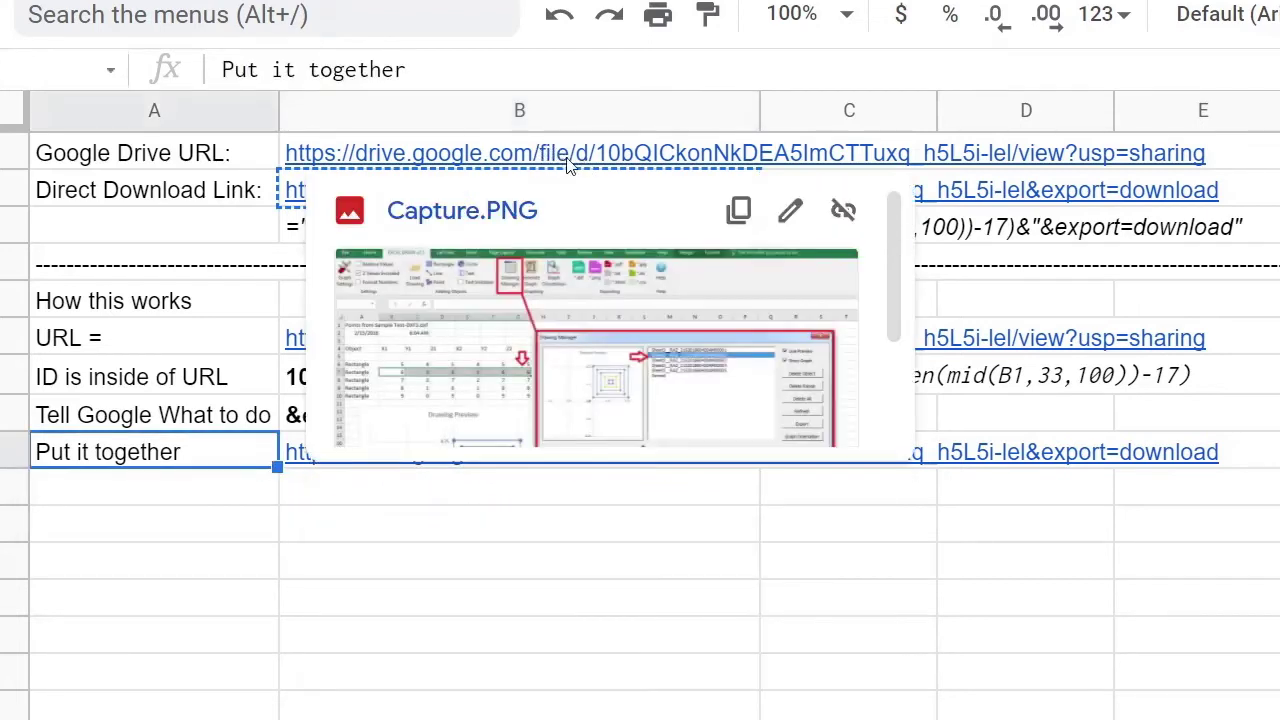
left_click(621, 527)
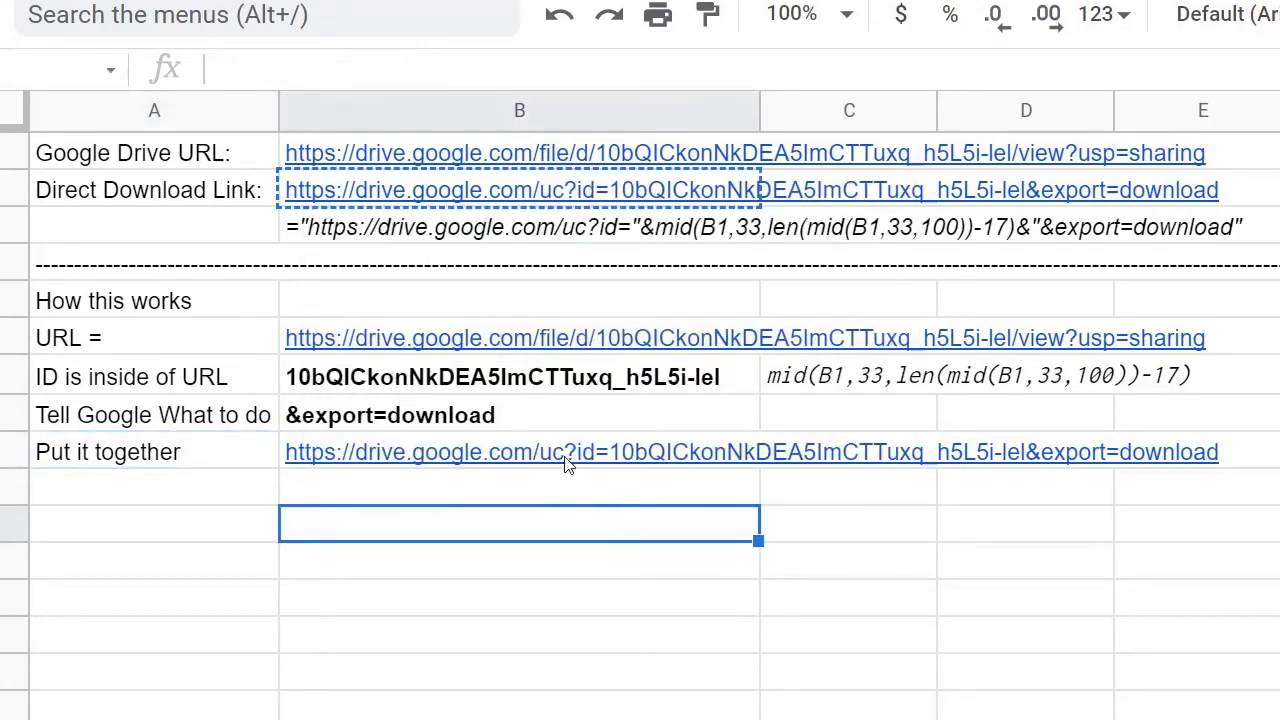
mouse_move(548, 463)
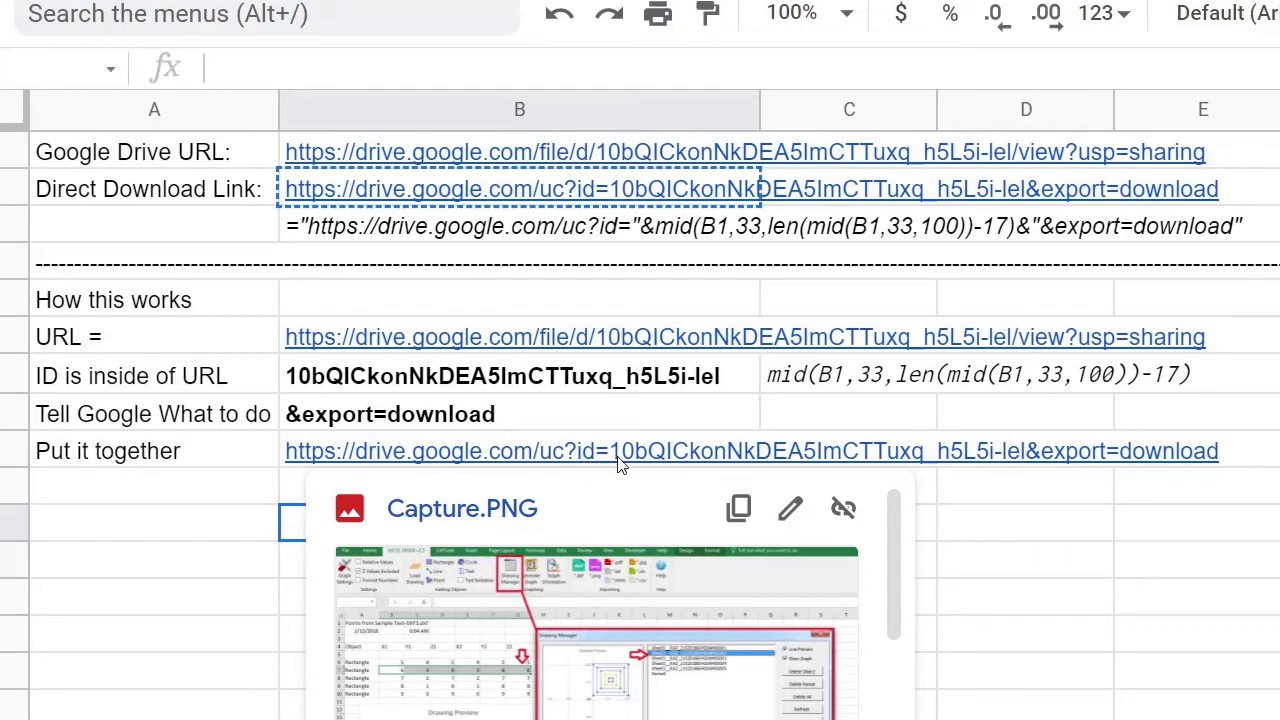
left_click(422, 380)
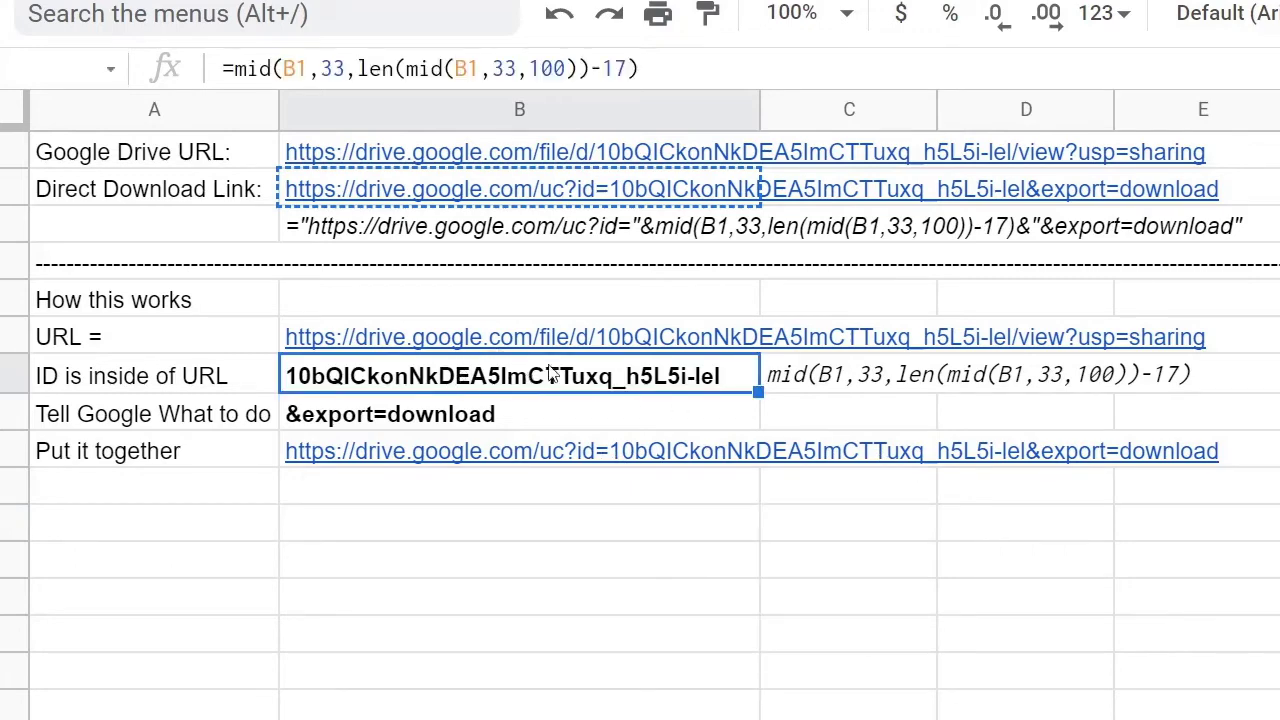
left_click(1046, 468)
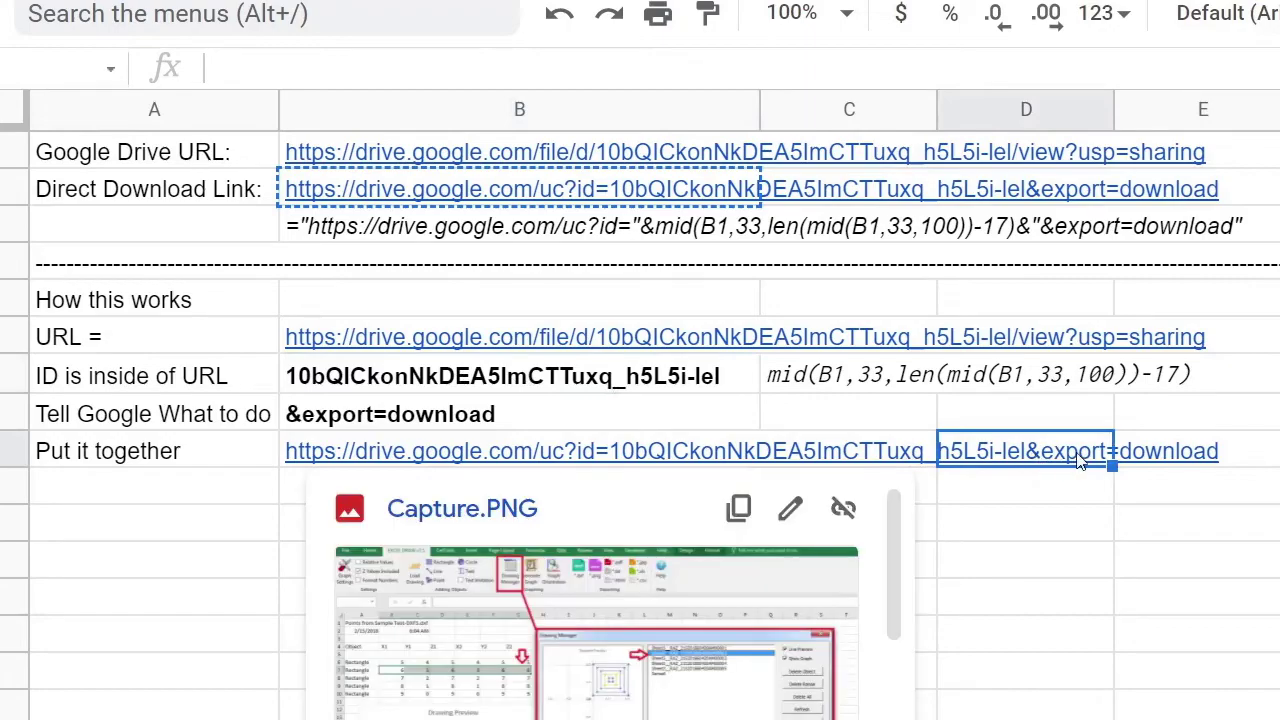
left_click(1256, 466)
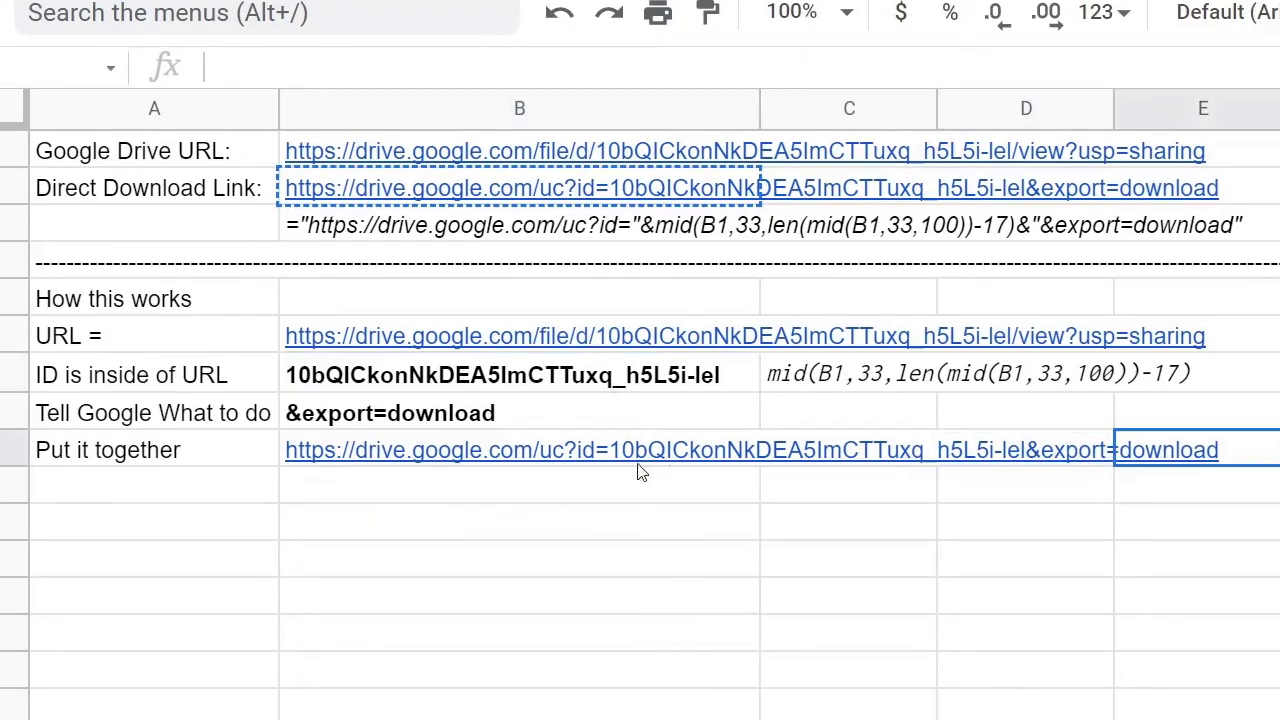
left_click(240, 452)
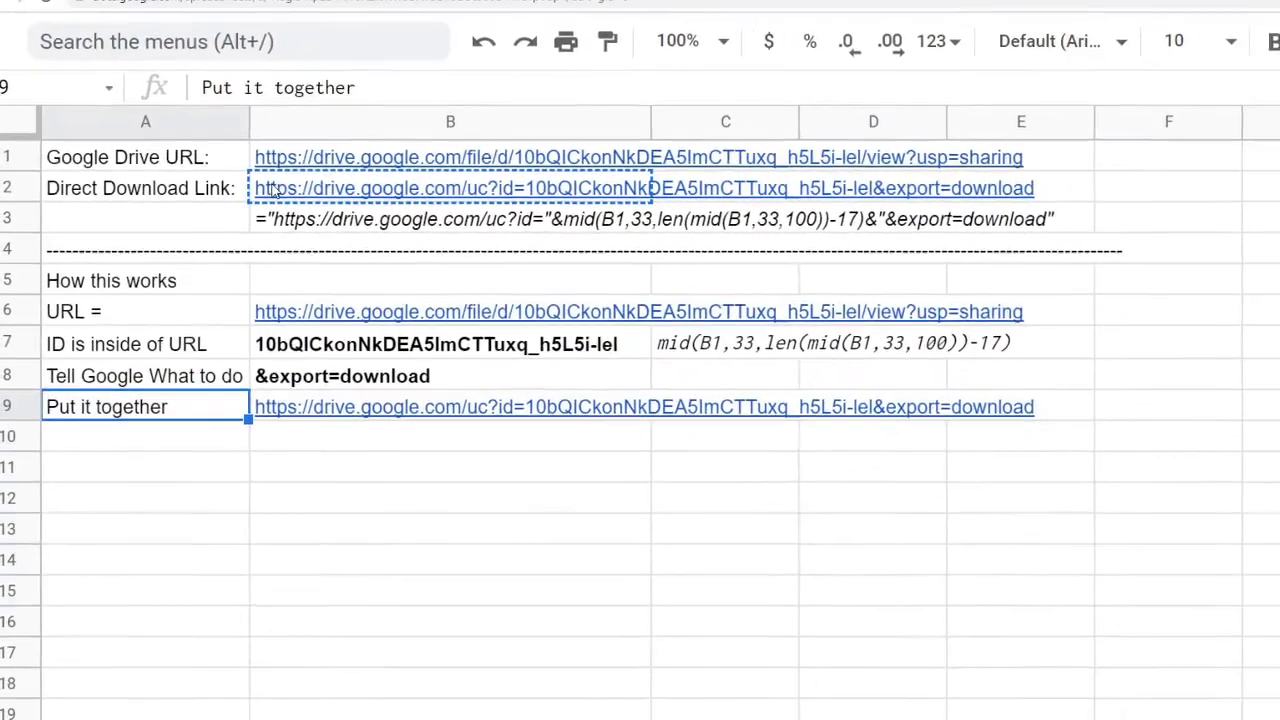
Select the Direct Download Link label and dismiss its link preview card.
left_click(1150, 188)
left_click(225, 196)
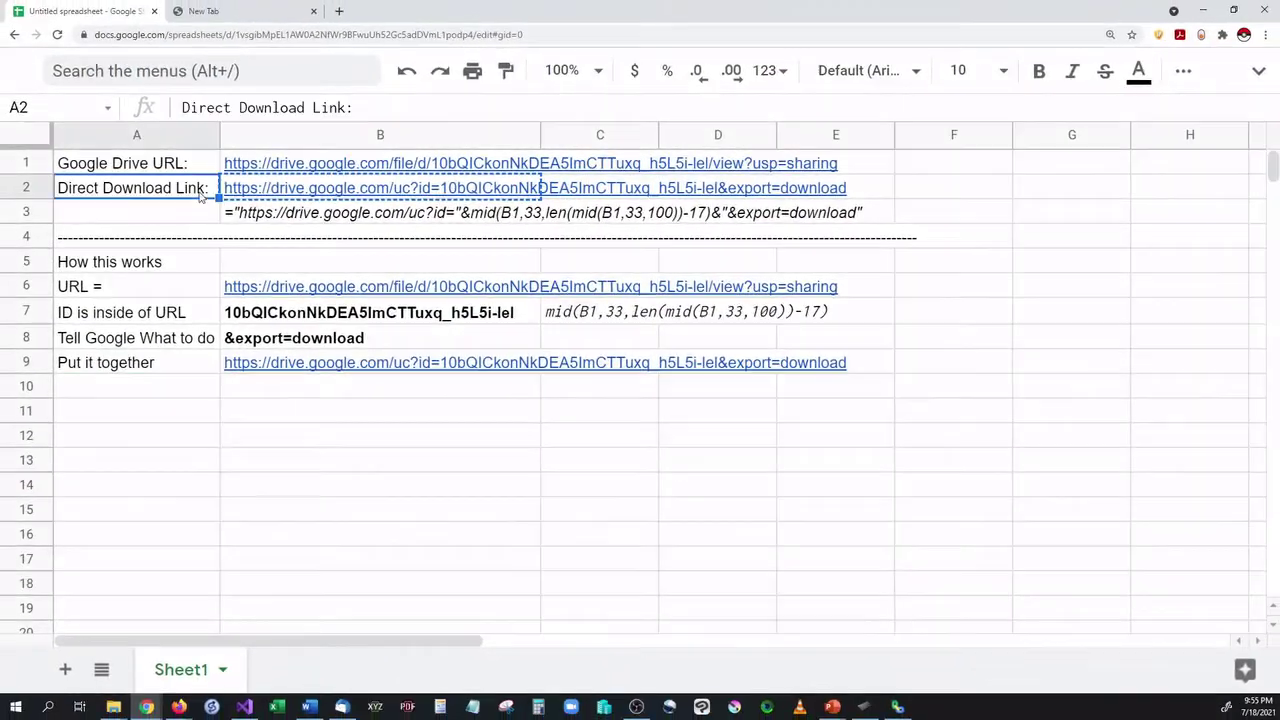
mouse_move(253, 189)
left_click(1009, 379)
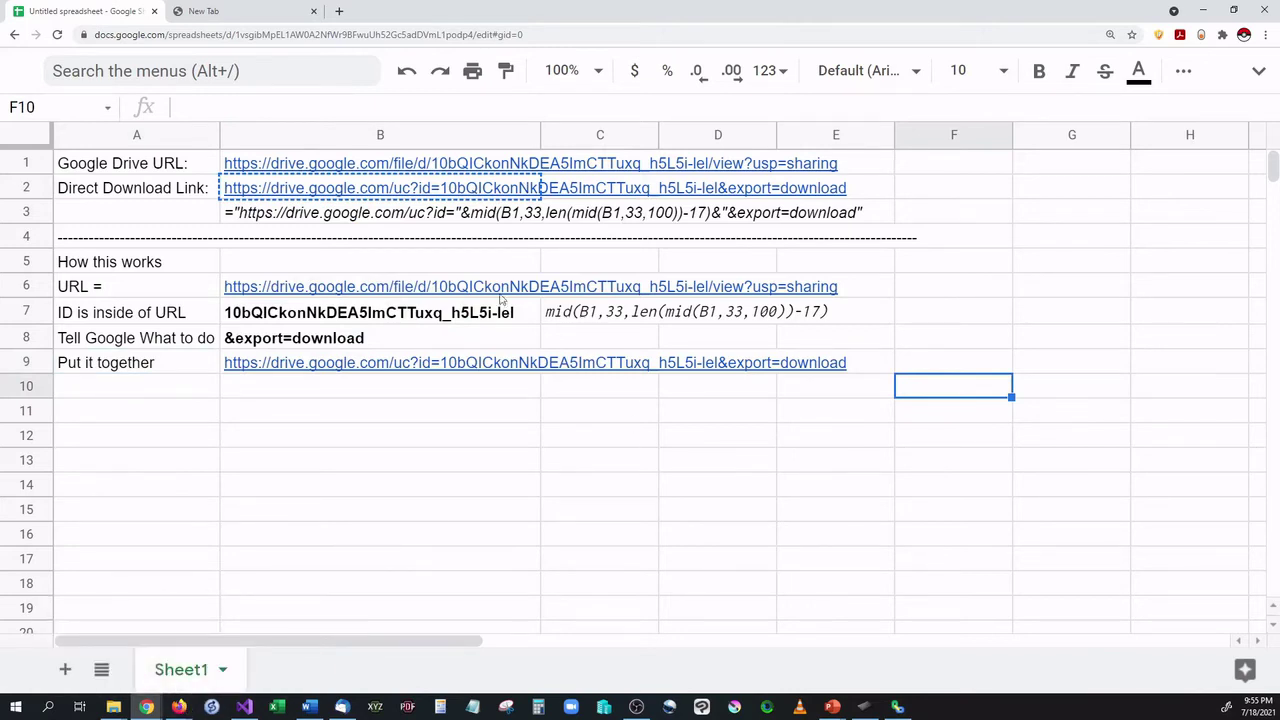
Review B3's combined link-building formula, then bring G-Drive Linker to the front.
left_click(346, 221)
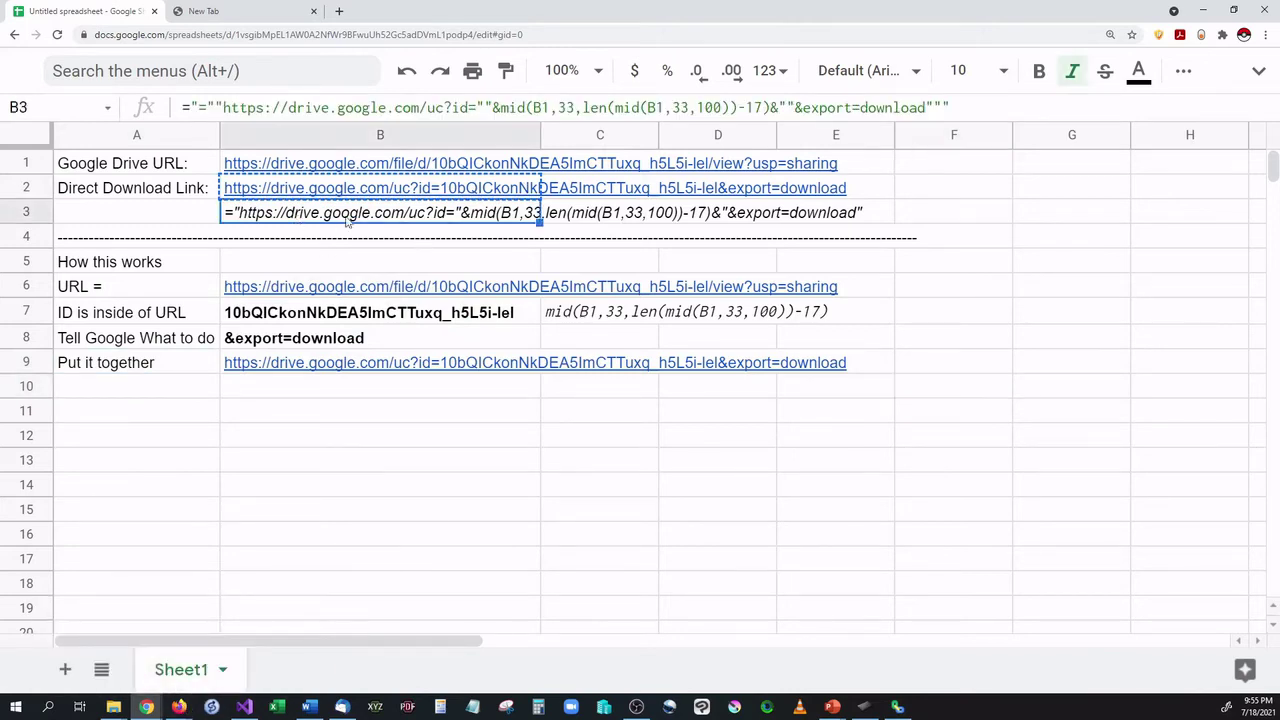
triple_click(966, 107)
left_click(618, 532)
left_click(405, 463)
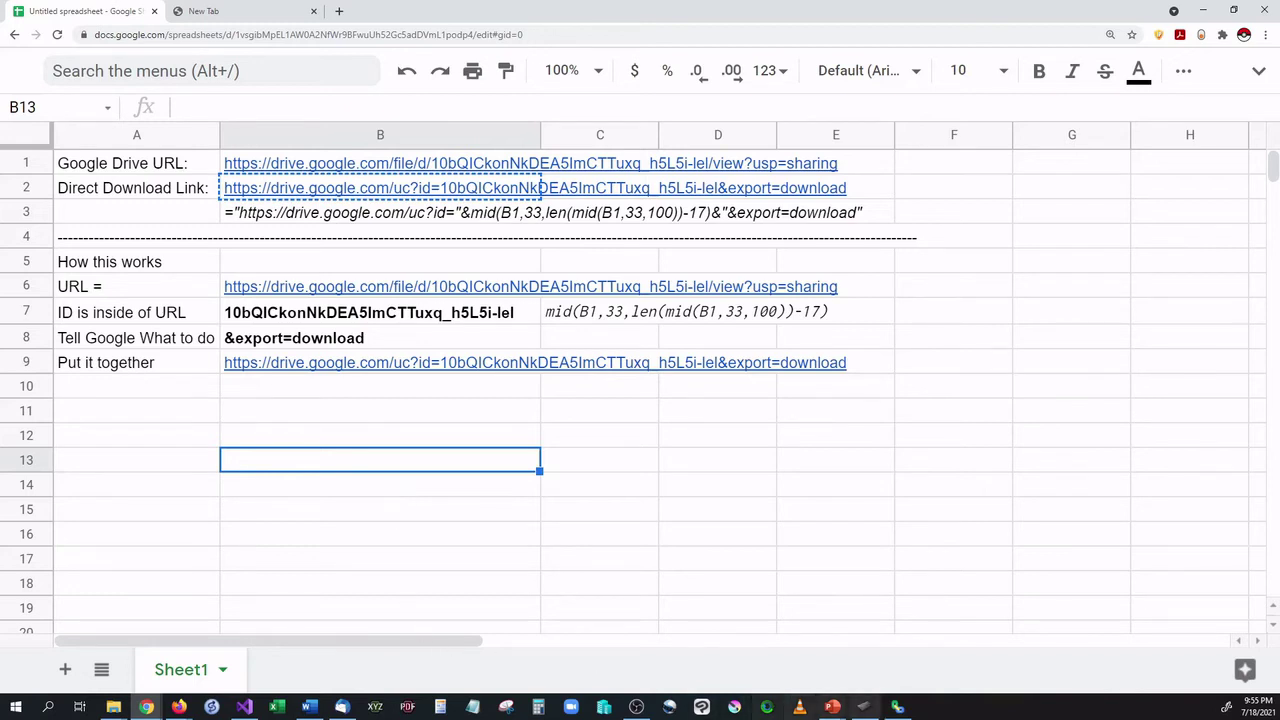
left_click(897, 707)
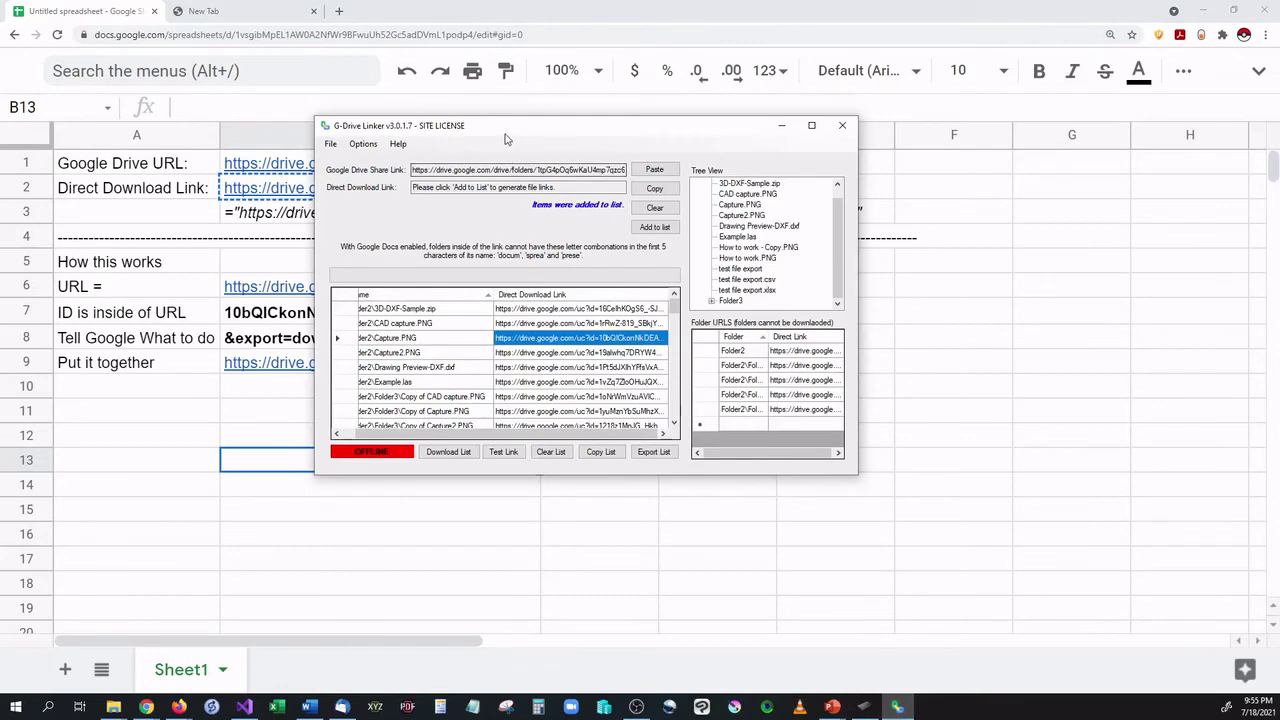
Drag the G-Drive Linker window slightly left and down over the spreadsheet.
left_click_drag(512, 152, 420, 152)
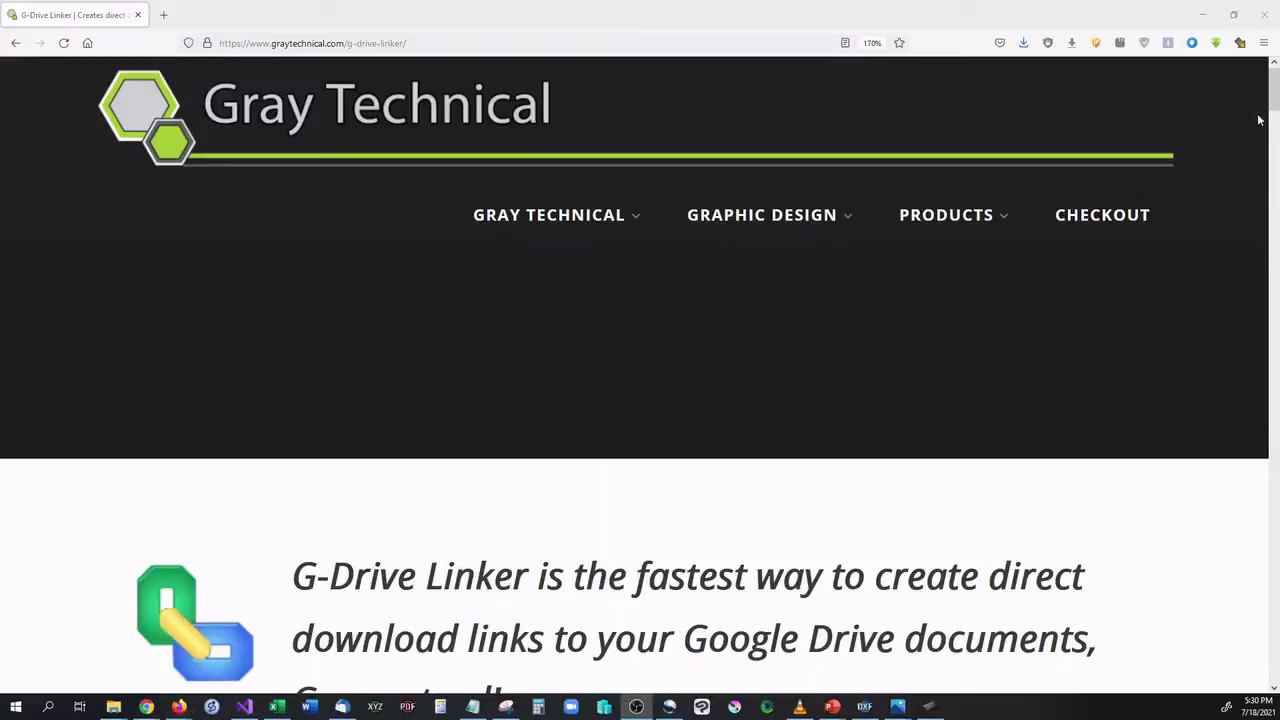
Open Tech News for You's G-Drive Linker review from the product page in a new tab.
scroll(1257, 120, "down", 15)
left_click_drag(194, 190, 1108, 263)
left_click(975, 263)
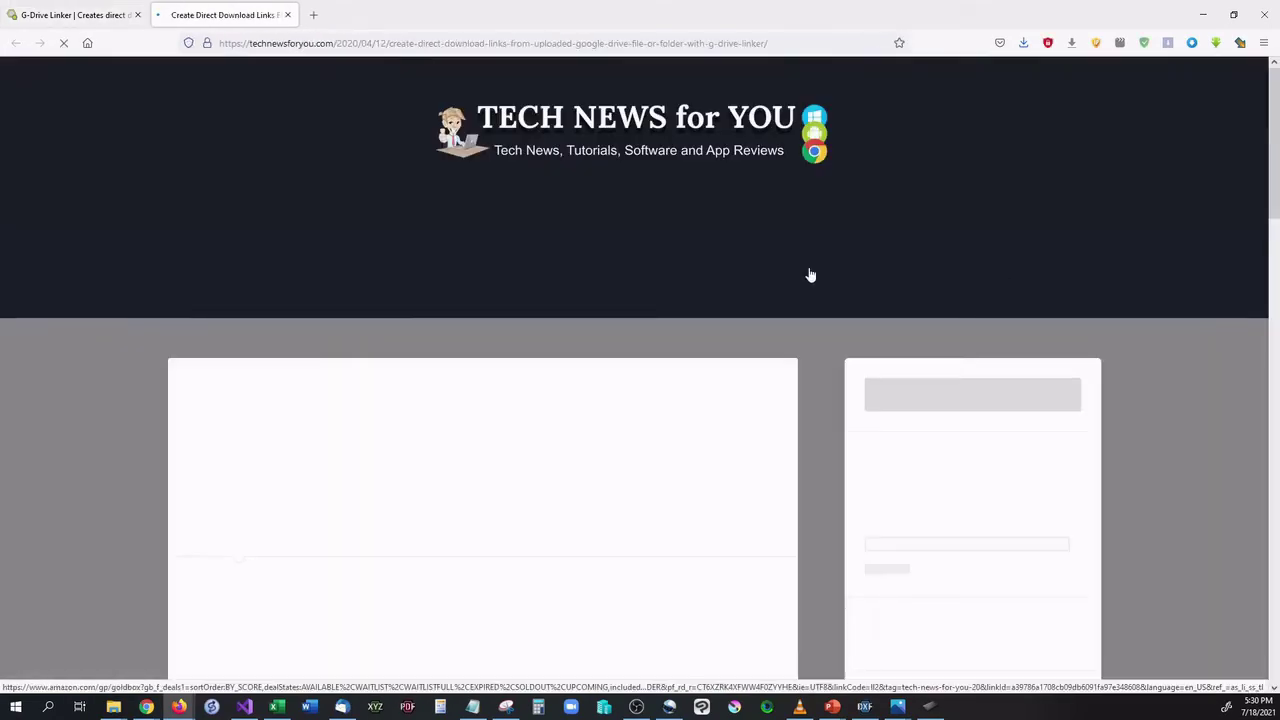
scroll(537, 509, "down", 20)
scroll(538, 510, "up", 20)
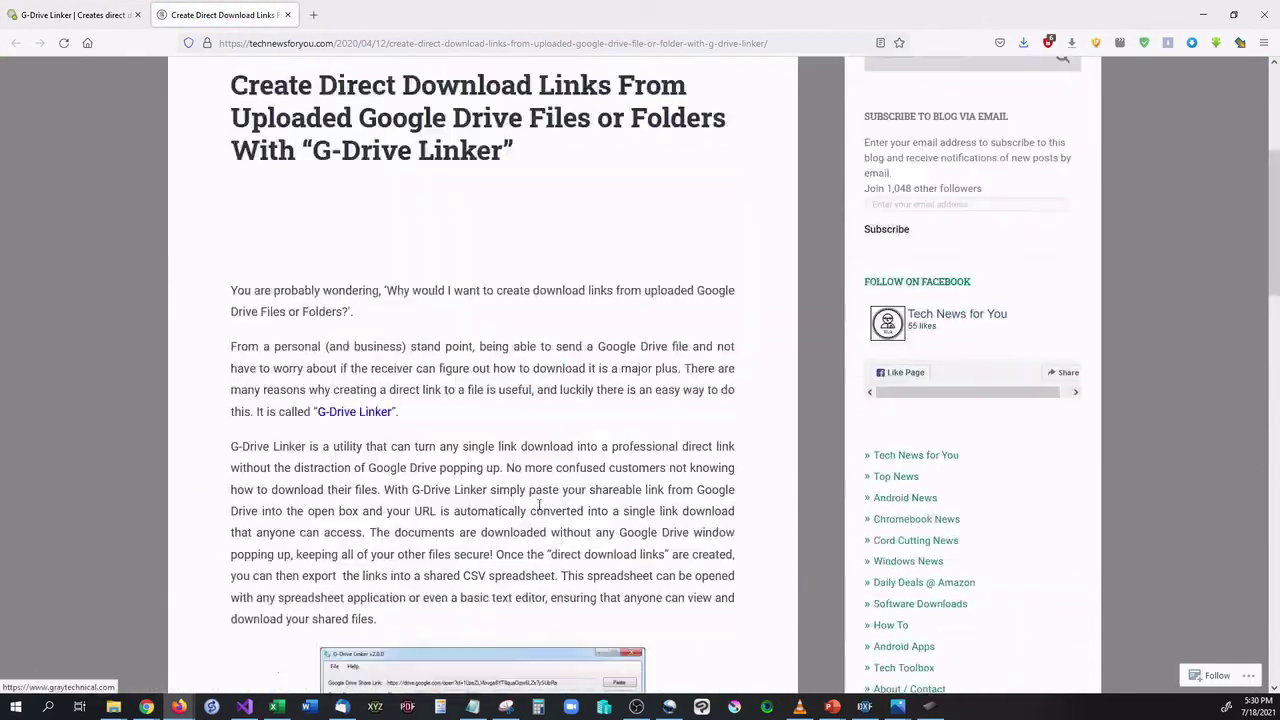